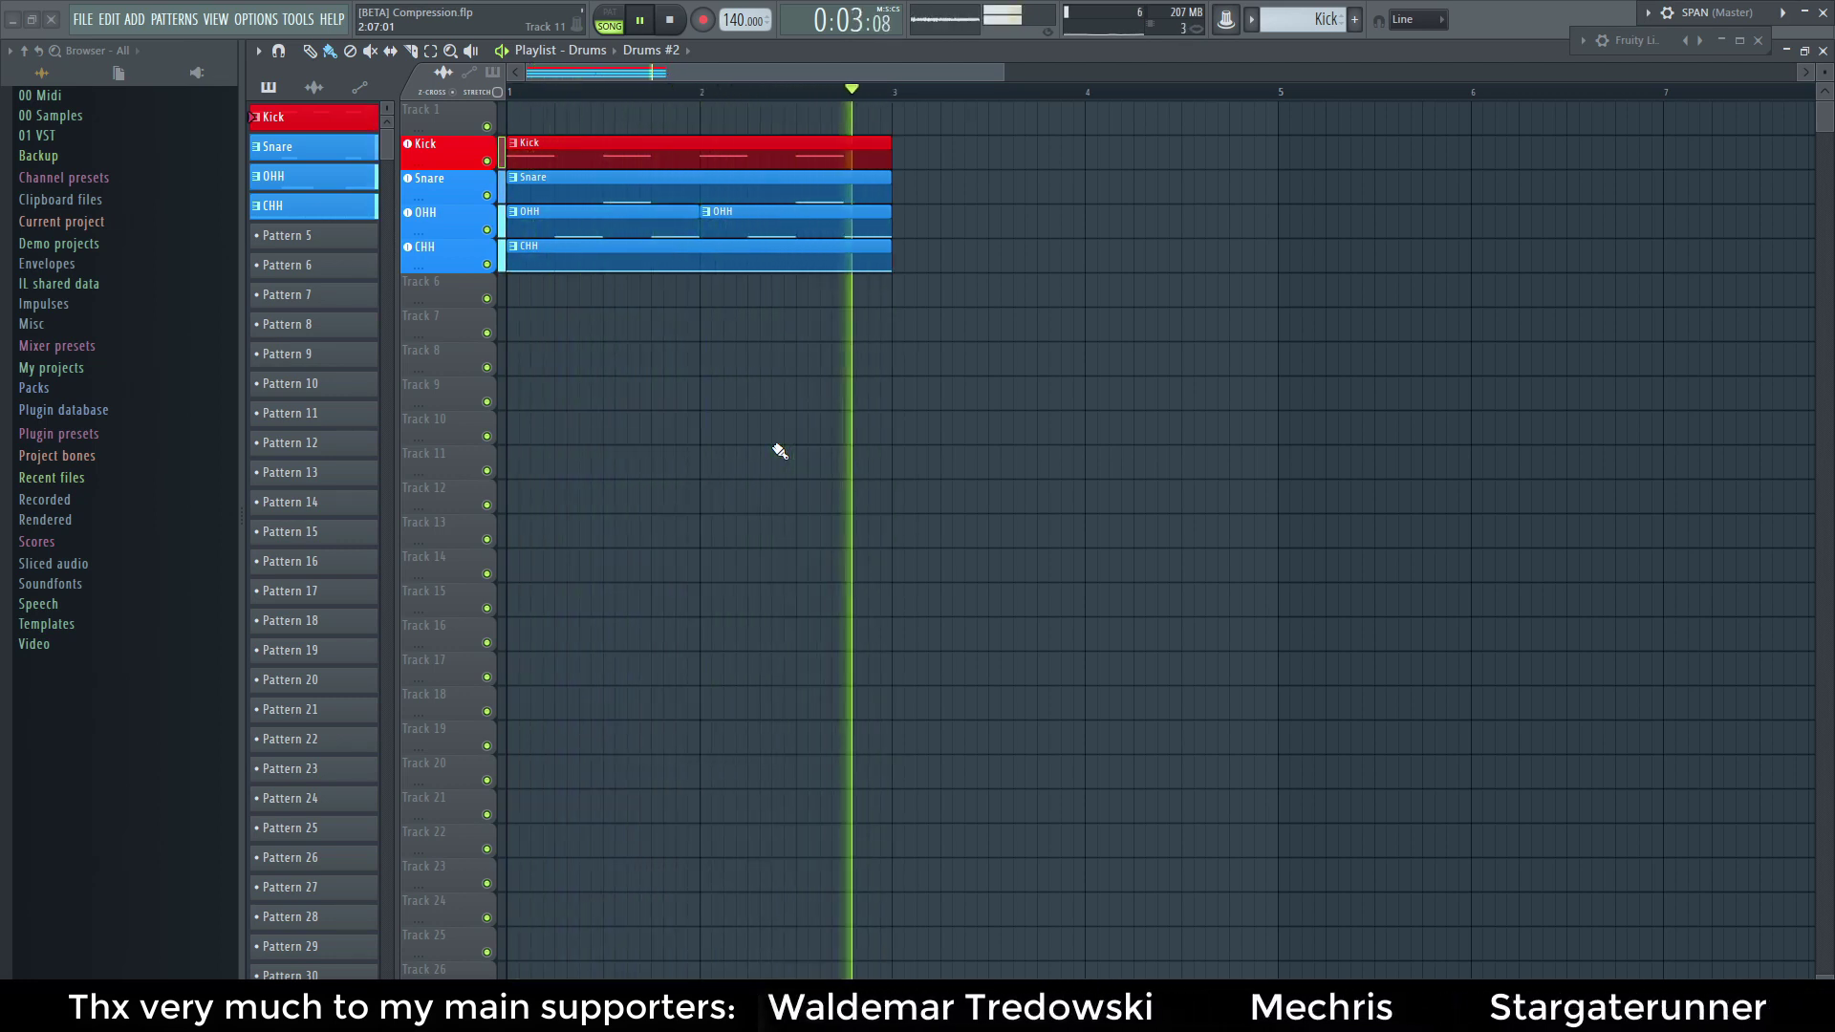
key("space")
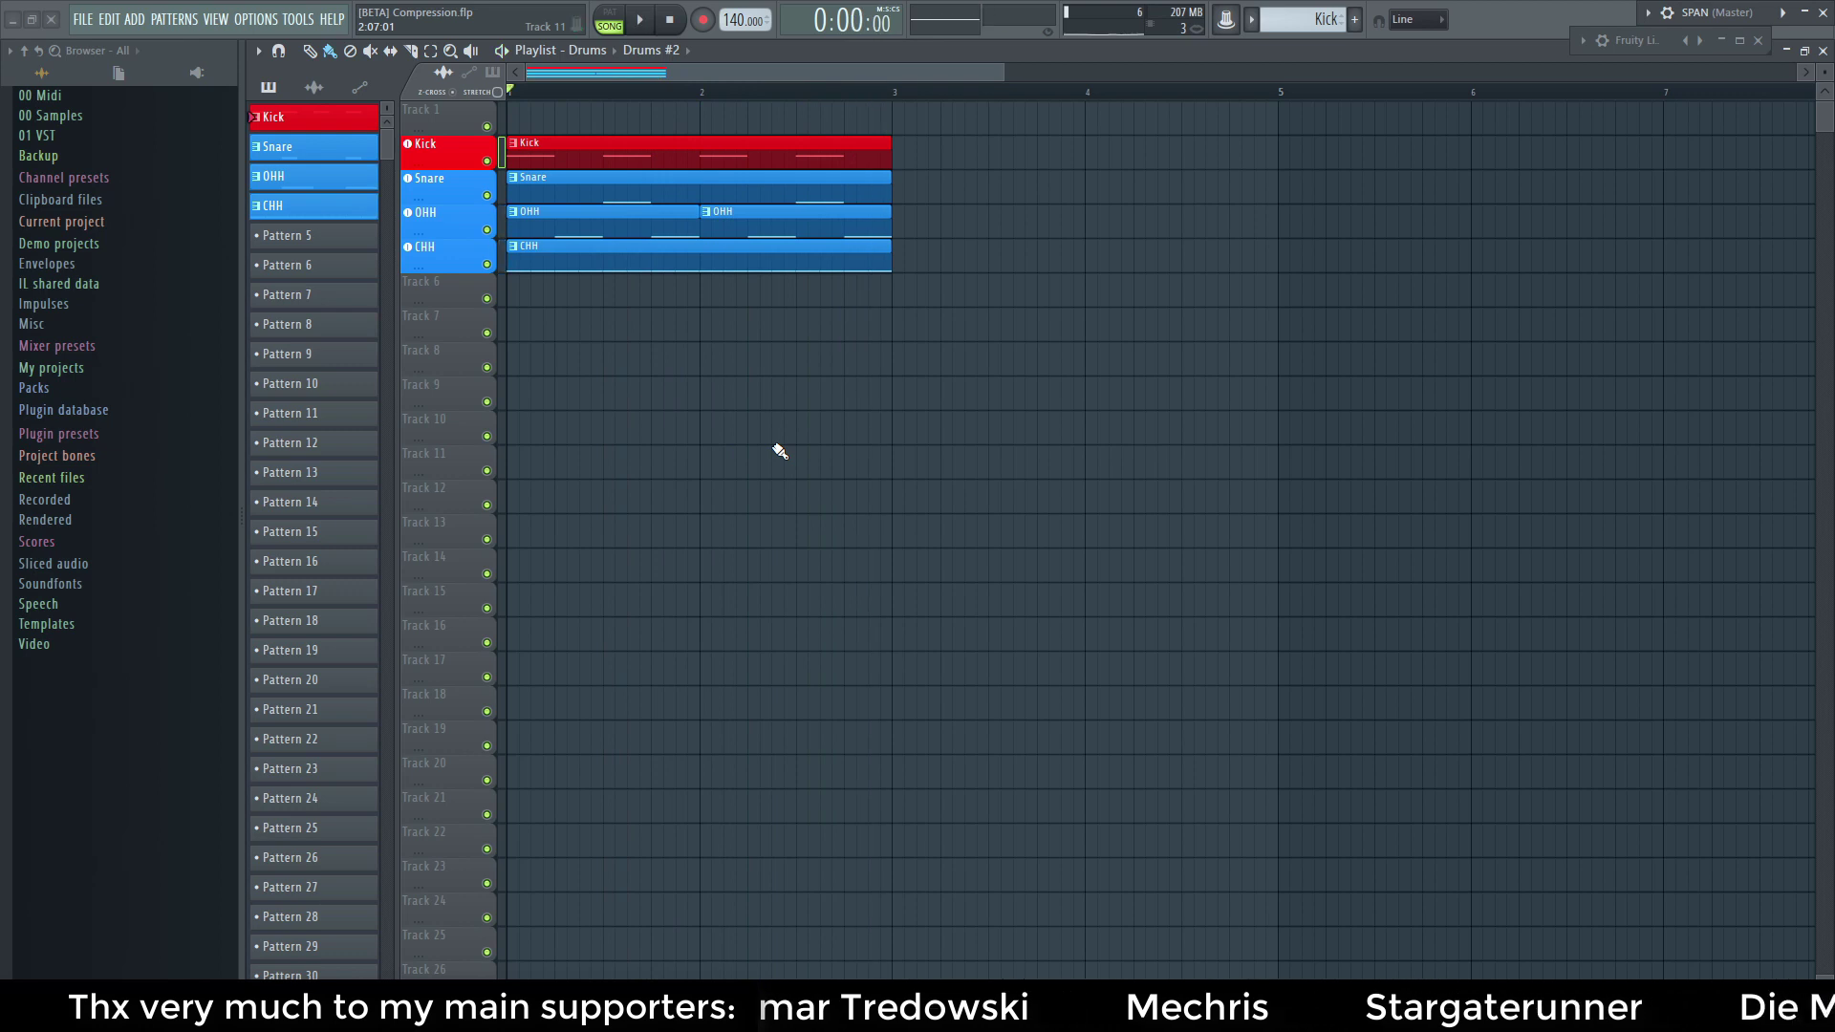
left_click(61, 392)
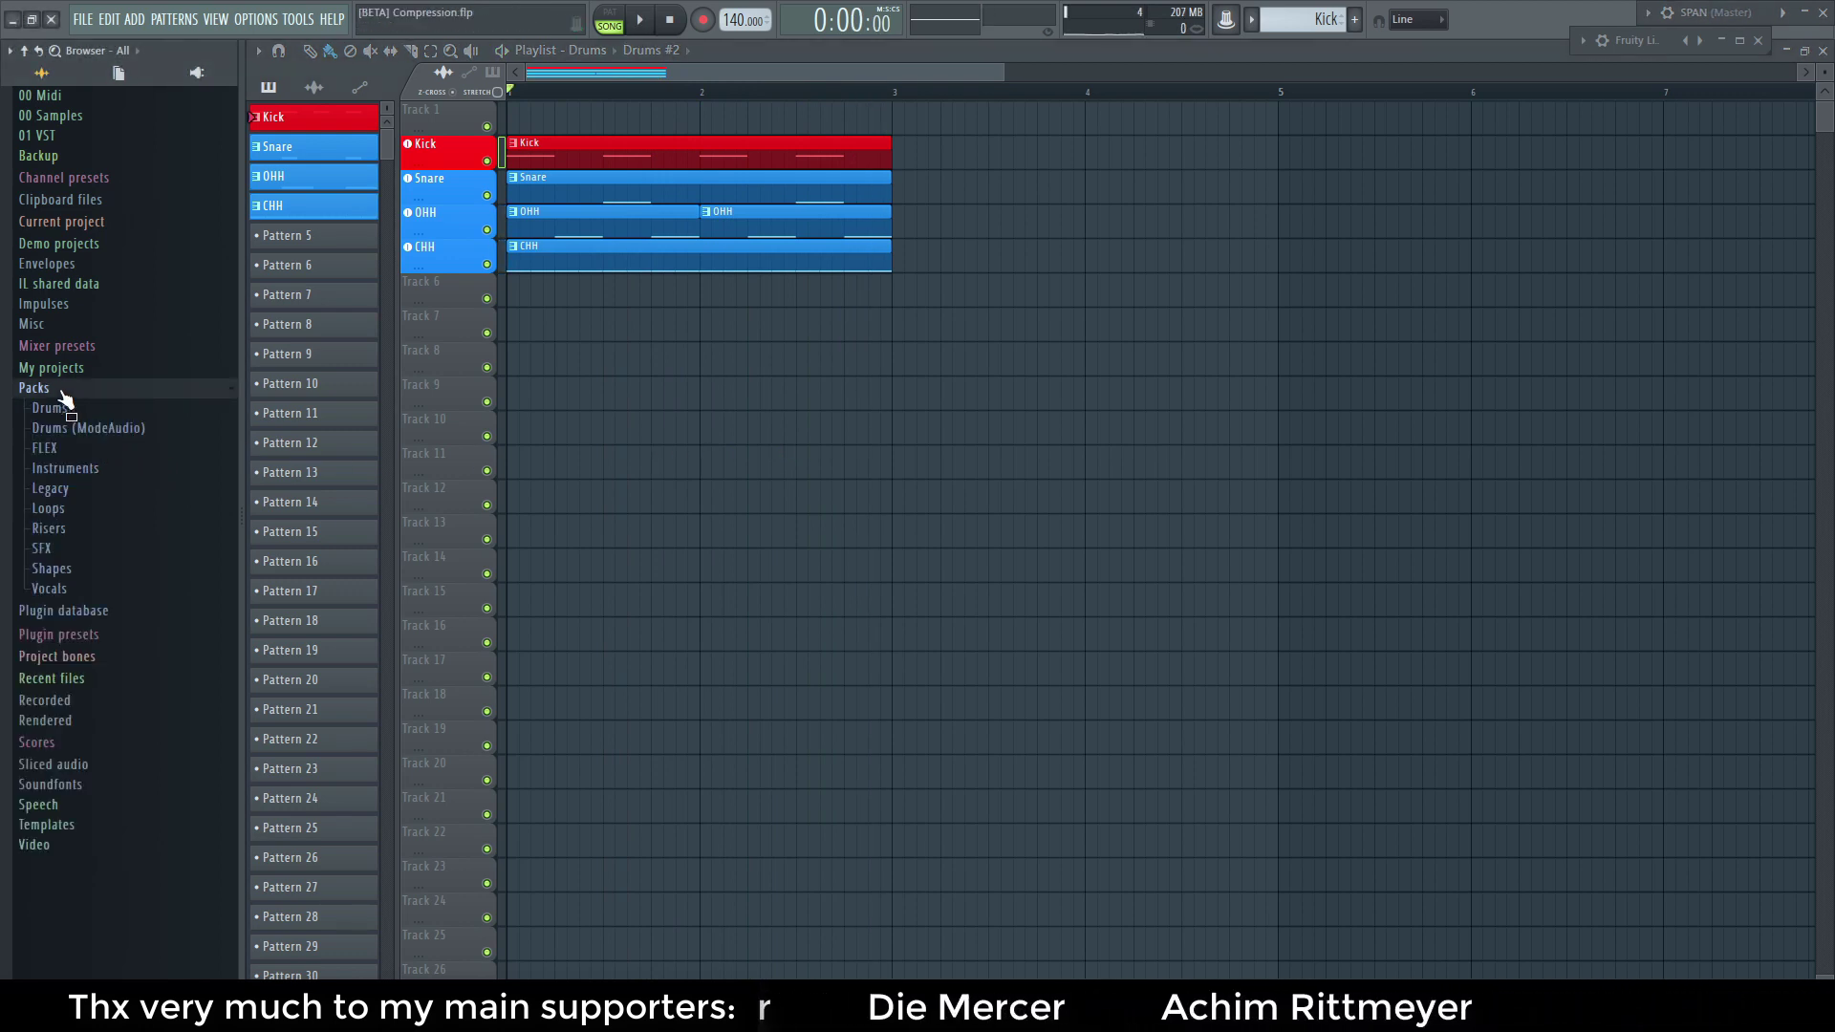
left_click(61, 391)
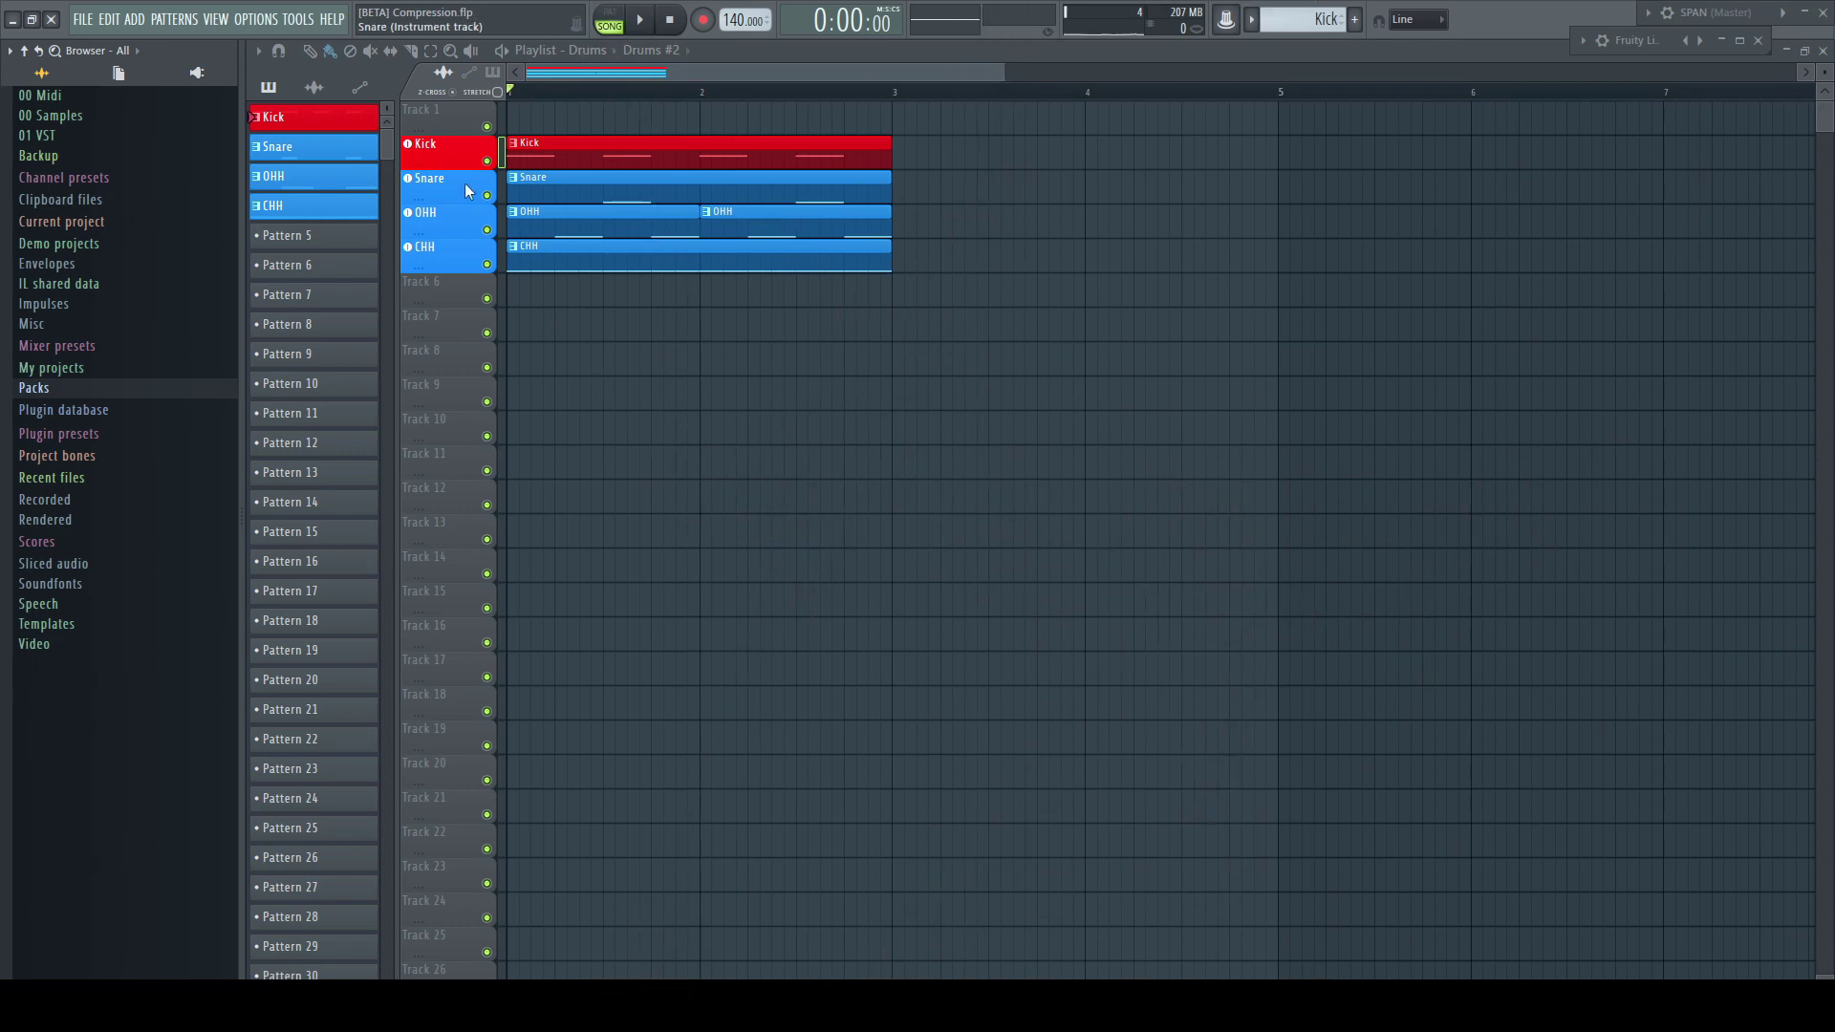
left_click(454, 156)
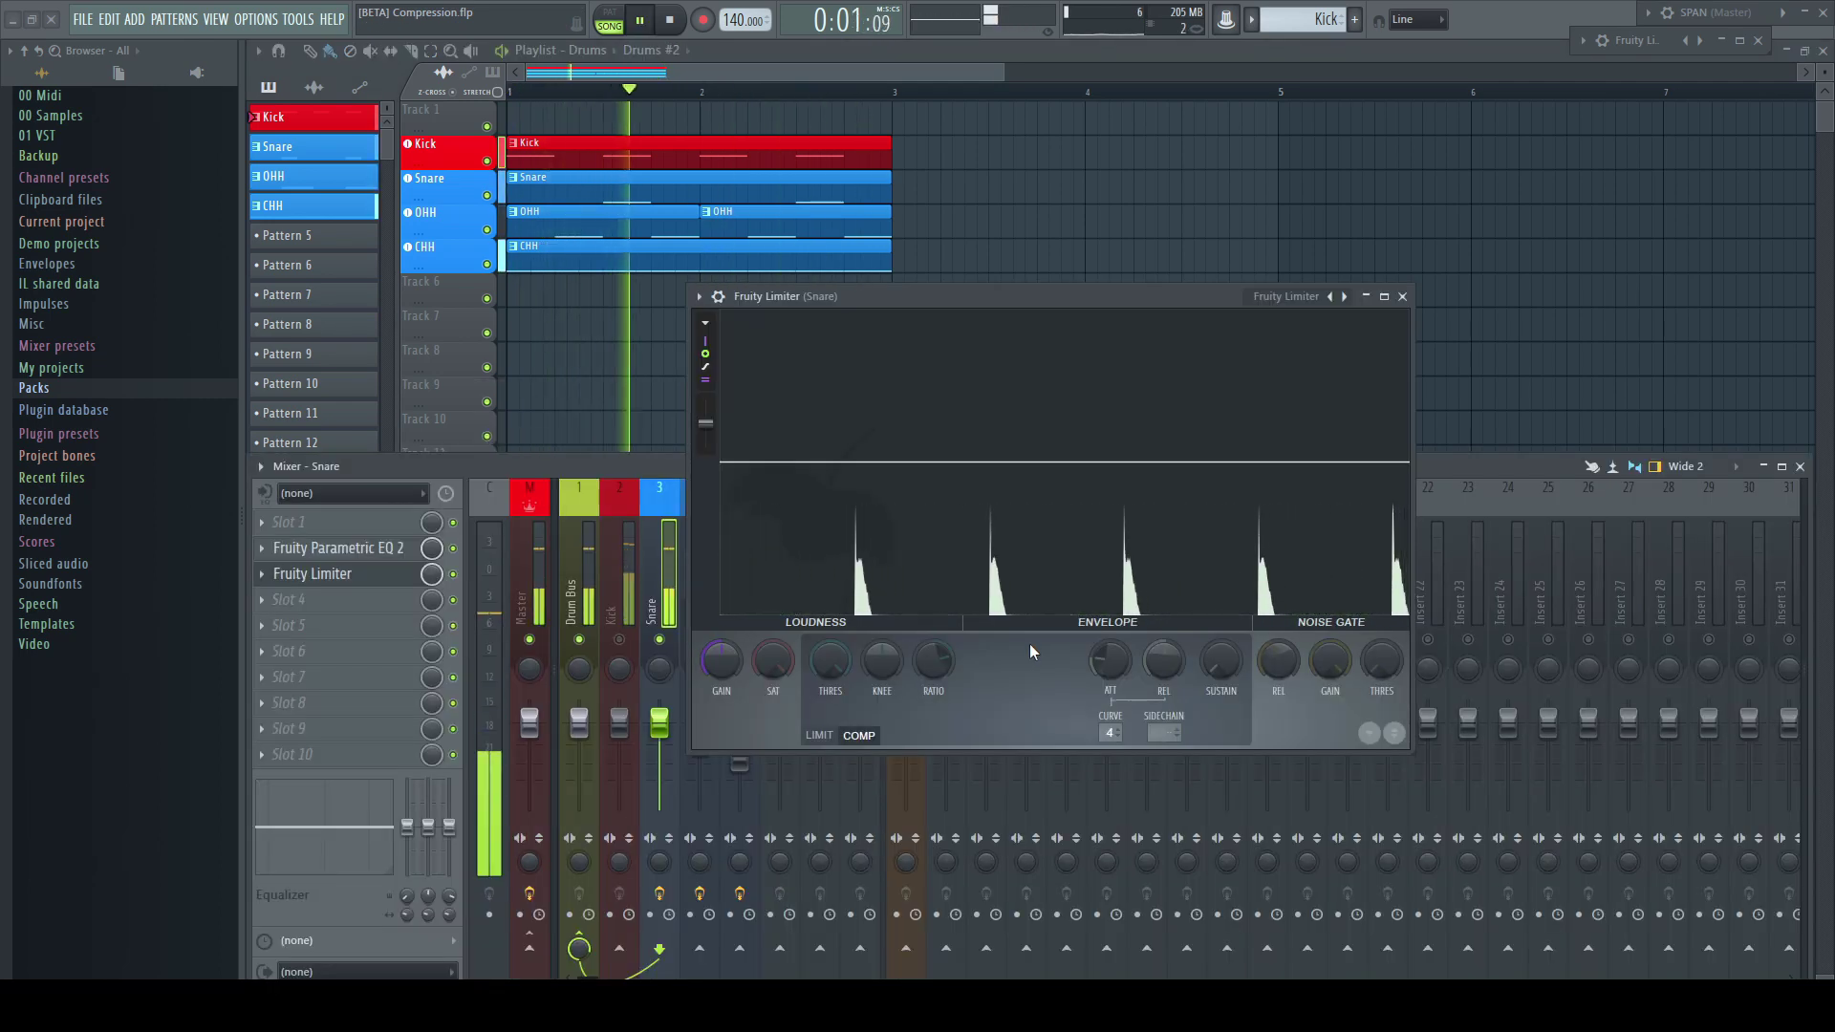
Lower the compressor threshold in the Snare channel's Fruity Limiter and raise its gain to about 1.0 dB.
key("space")
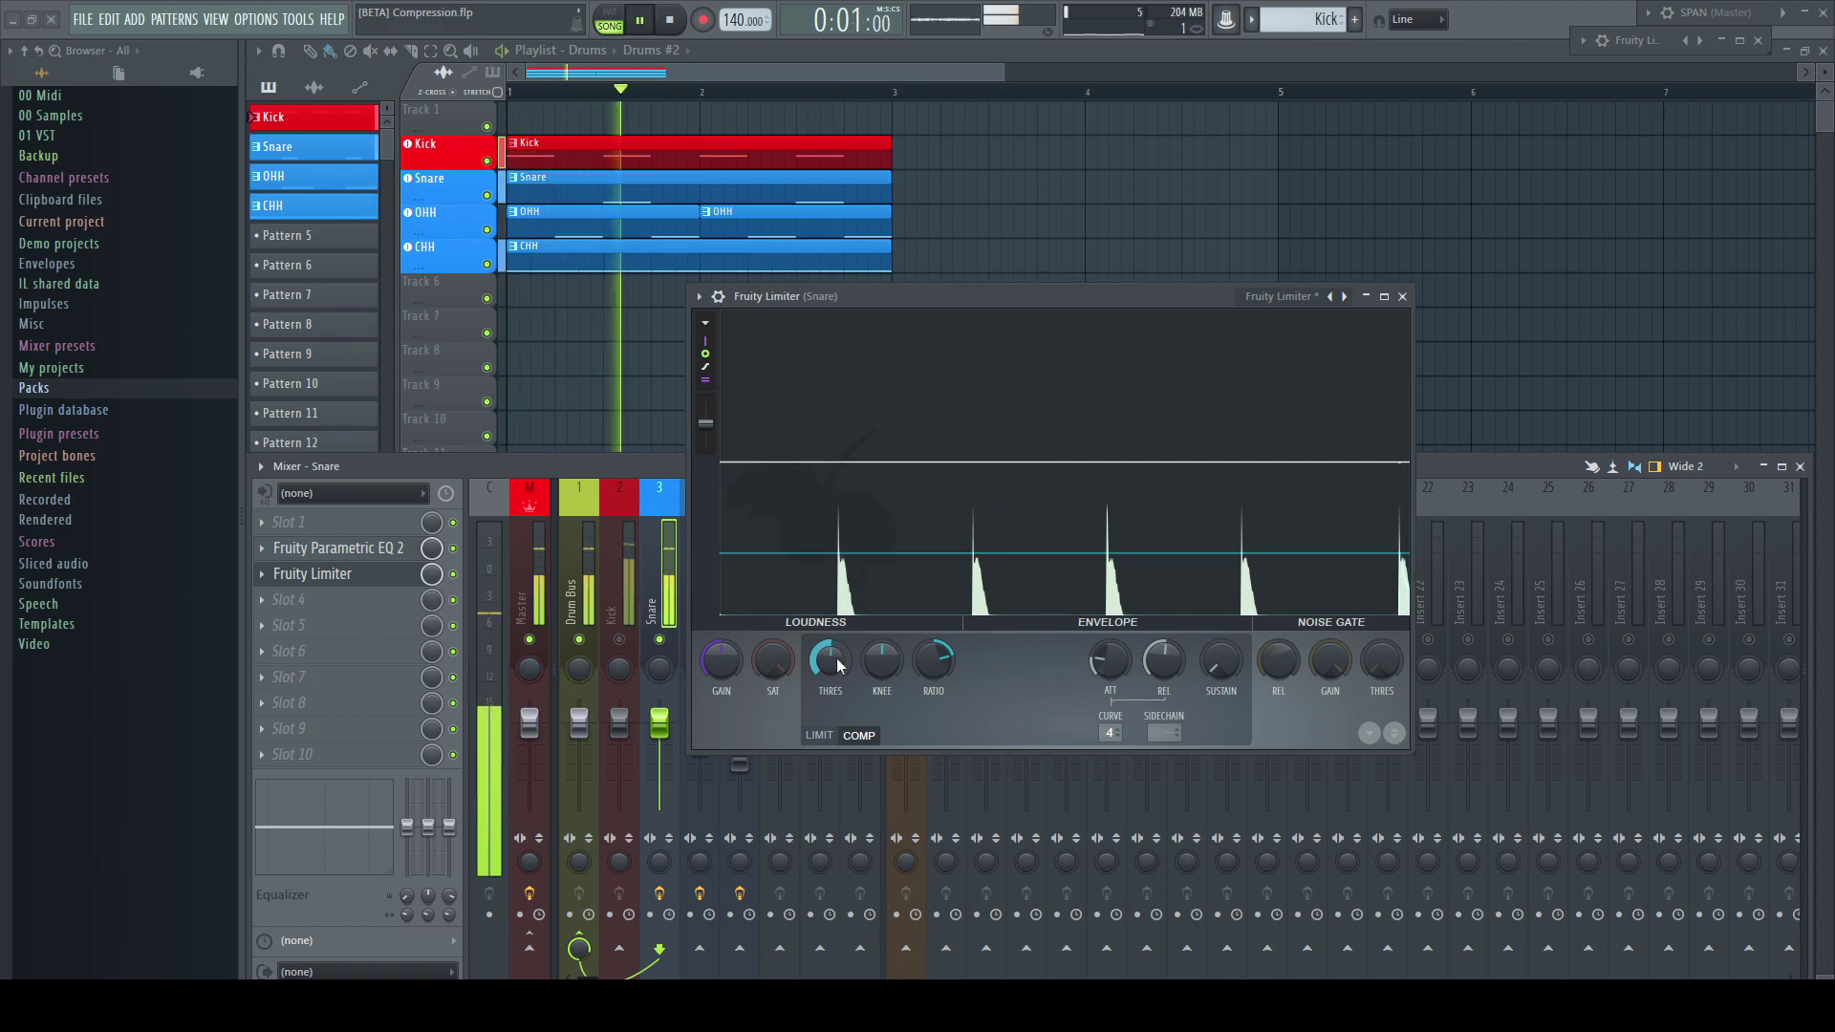
left_click_drag(837, 660, 837, 687)
left_click(456, 574)
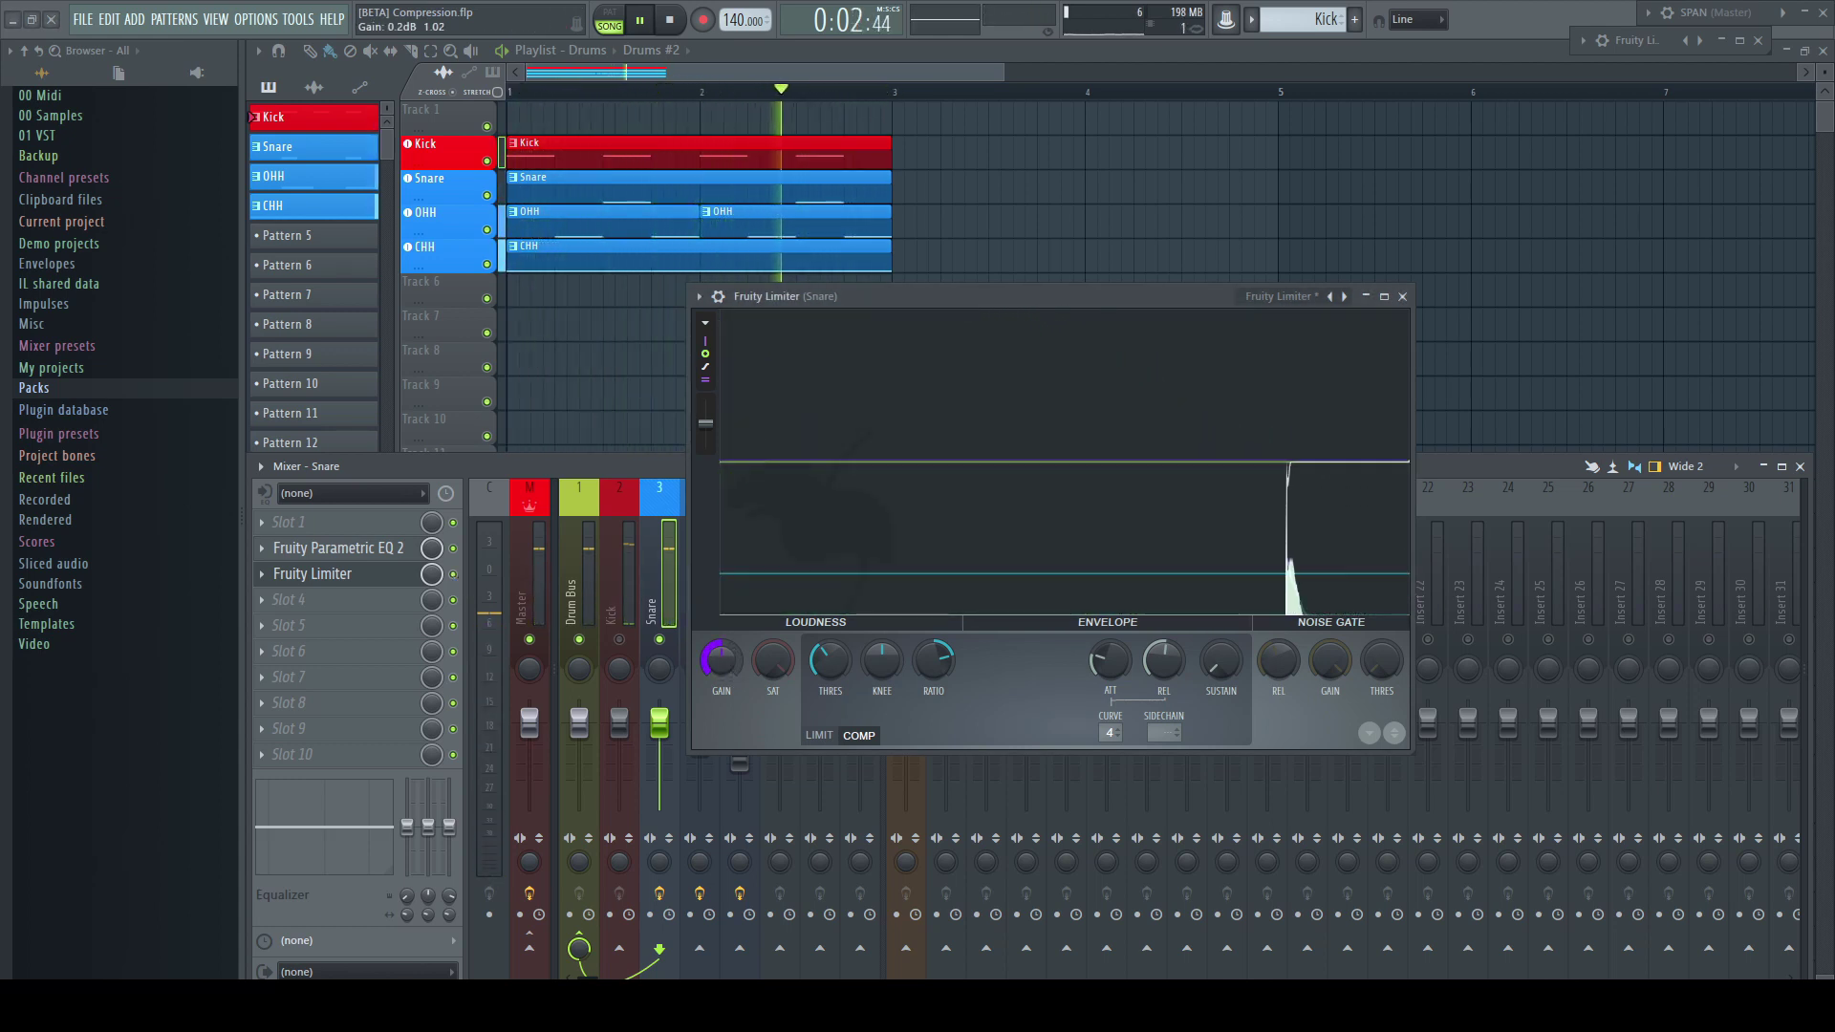
left_click_drag(724, 667, 724, 659)
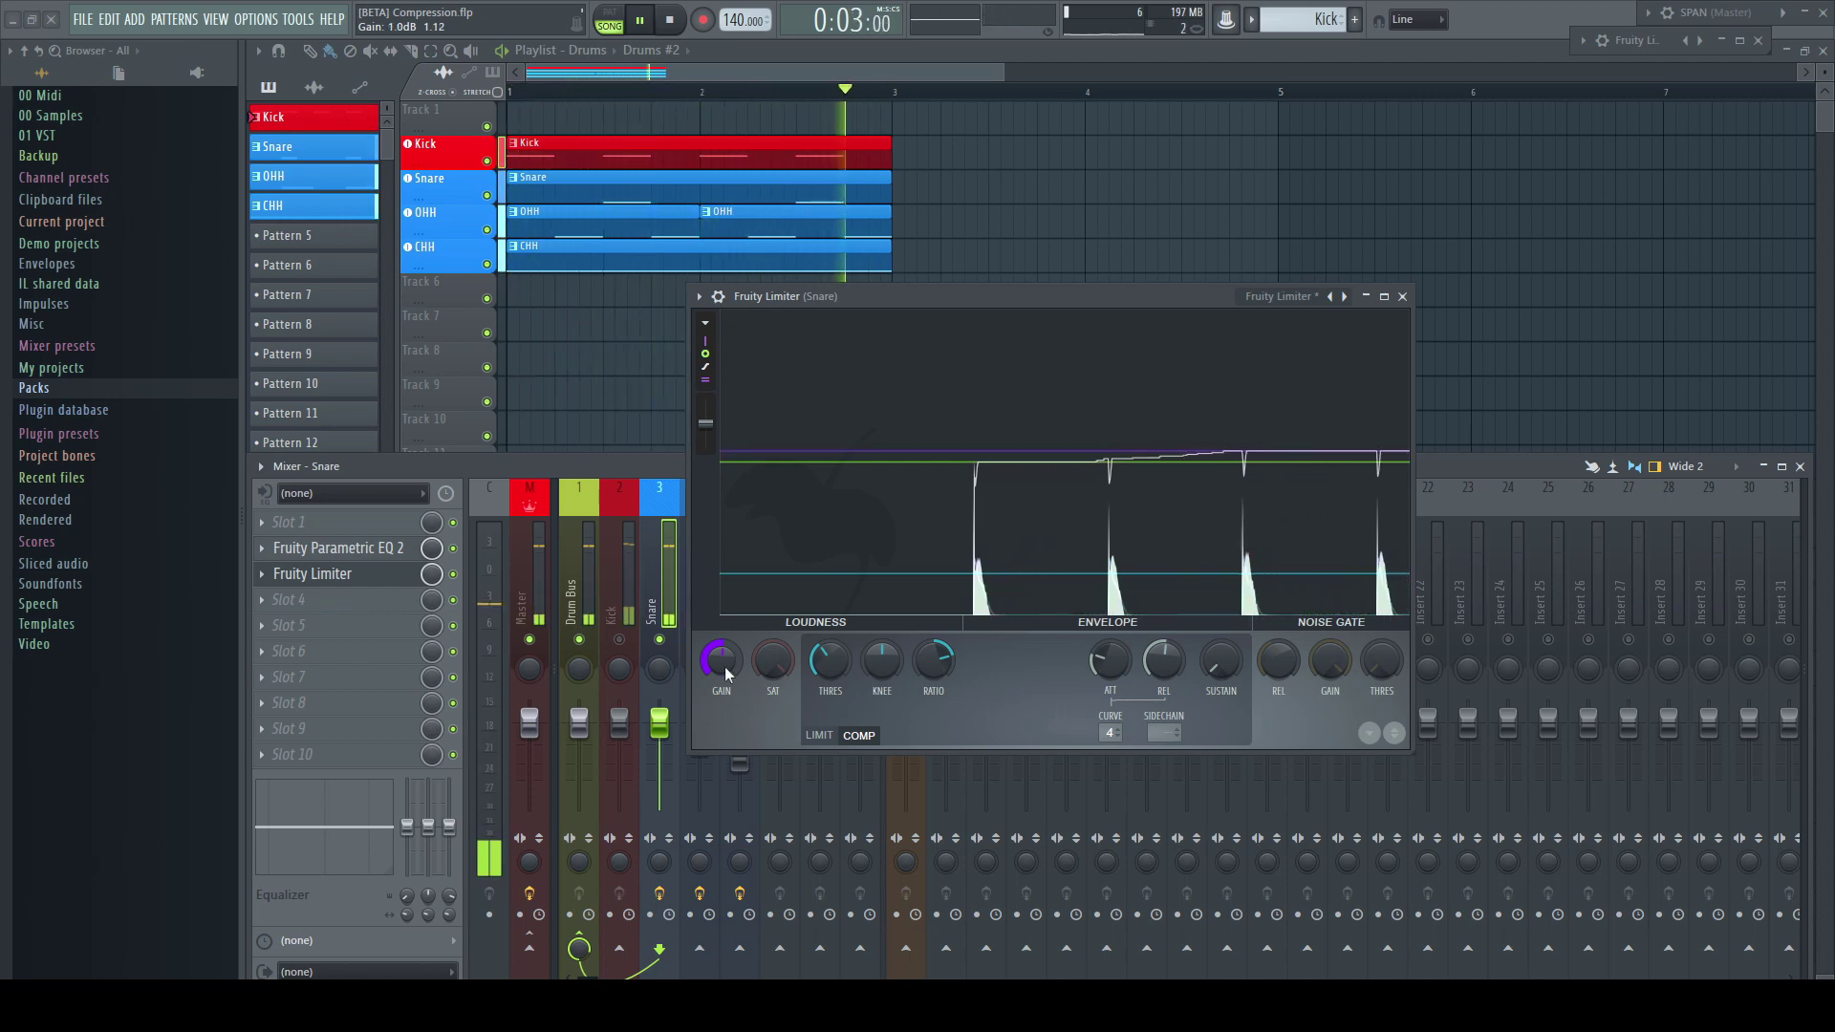
Compare the snare with its Fruity Limiter bypassed and enabled, then stop playback.
left_click(453, 574)
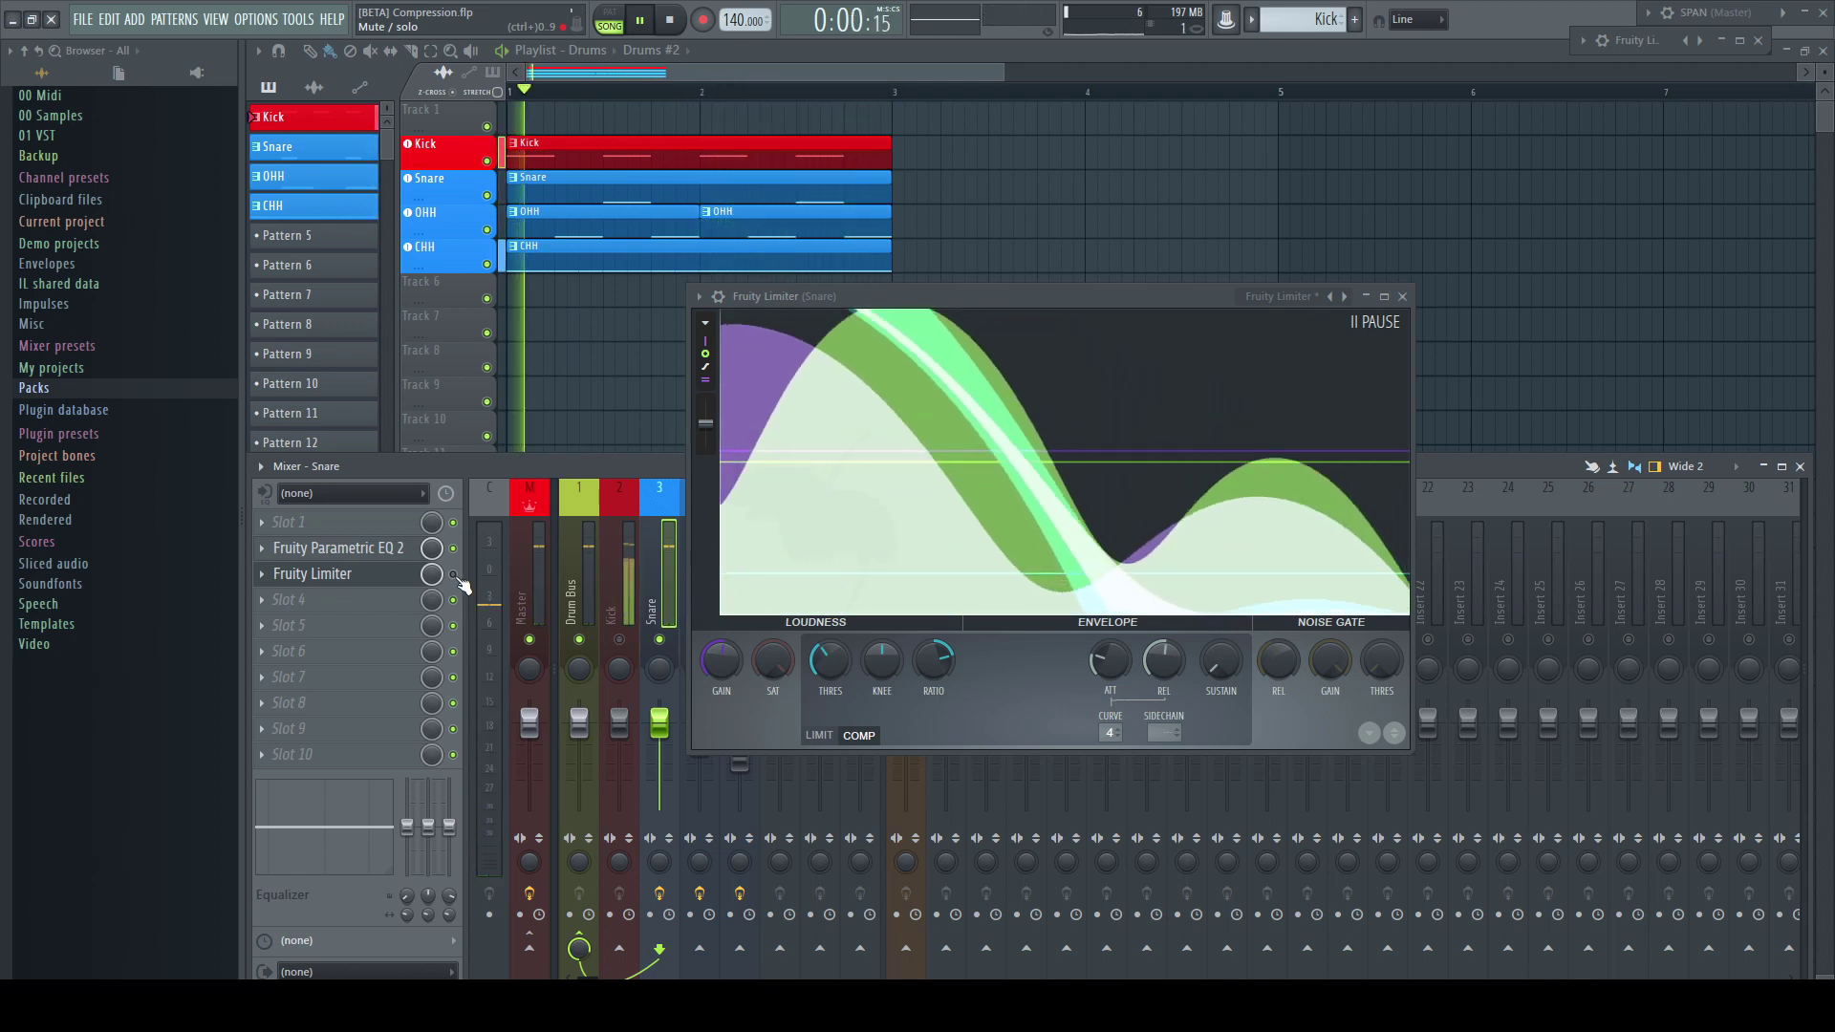
left_click(453, 575)
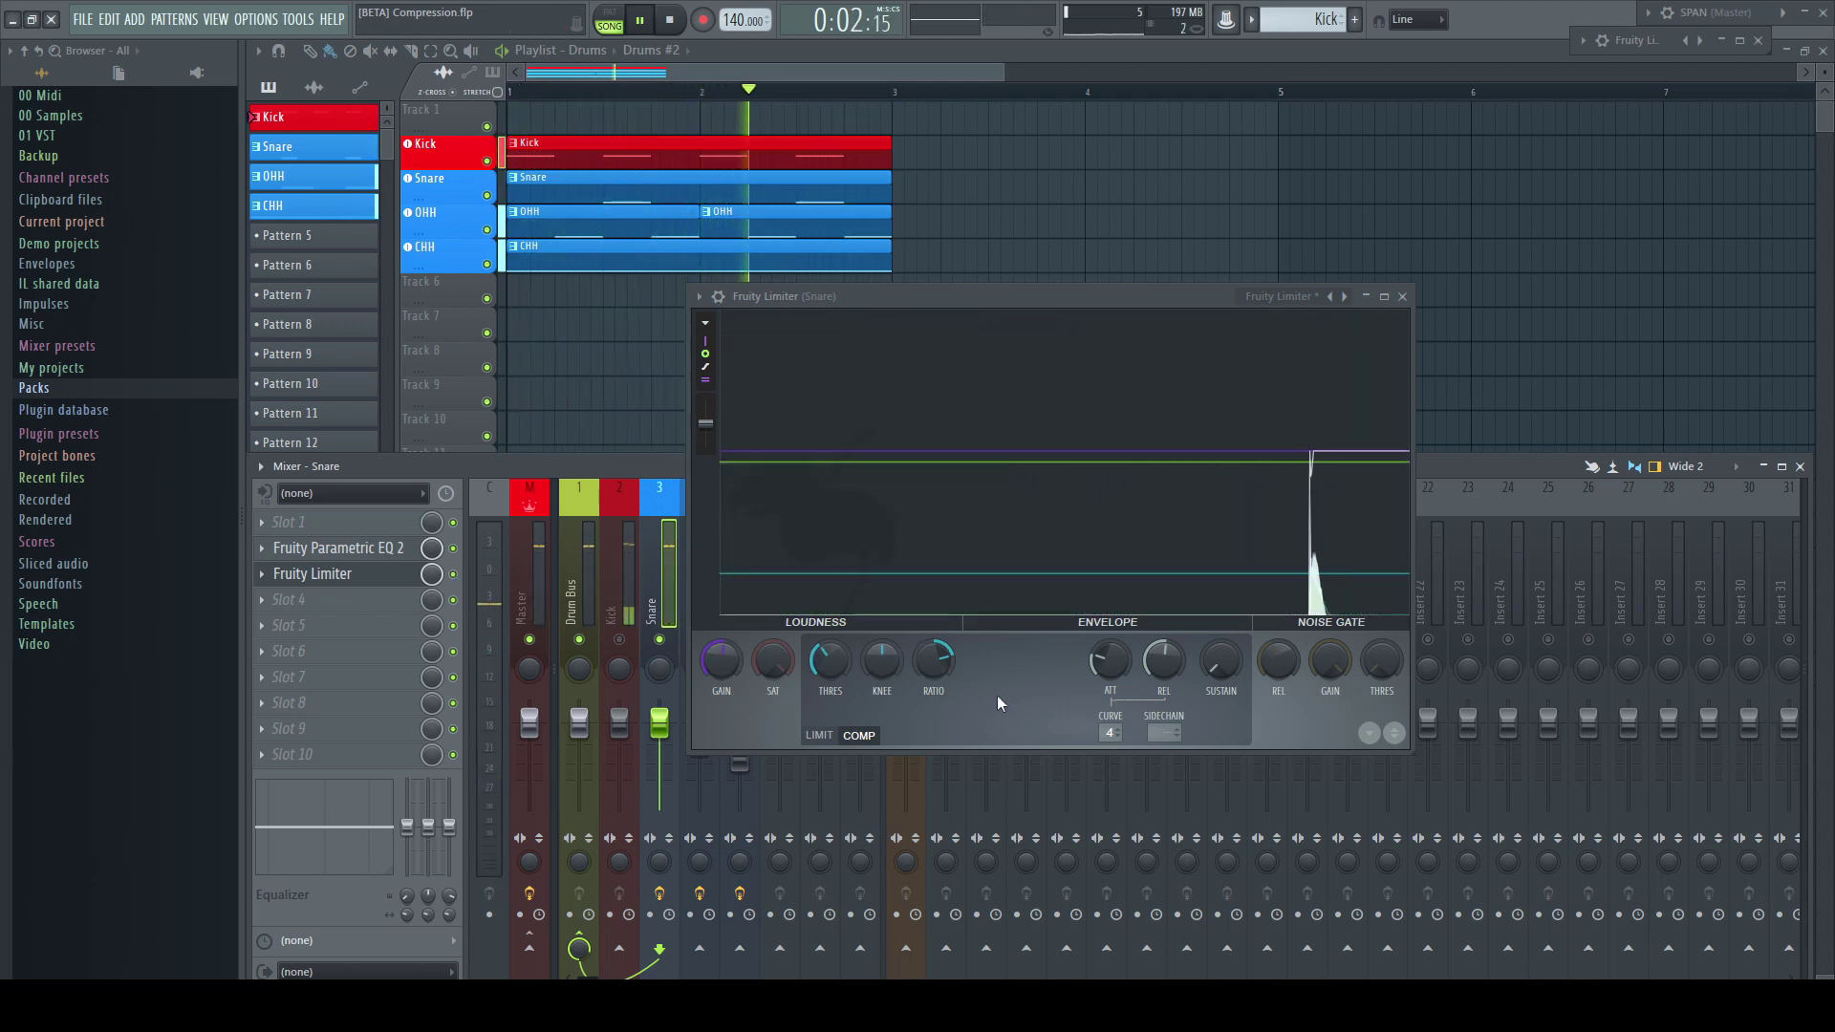
key("space")
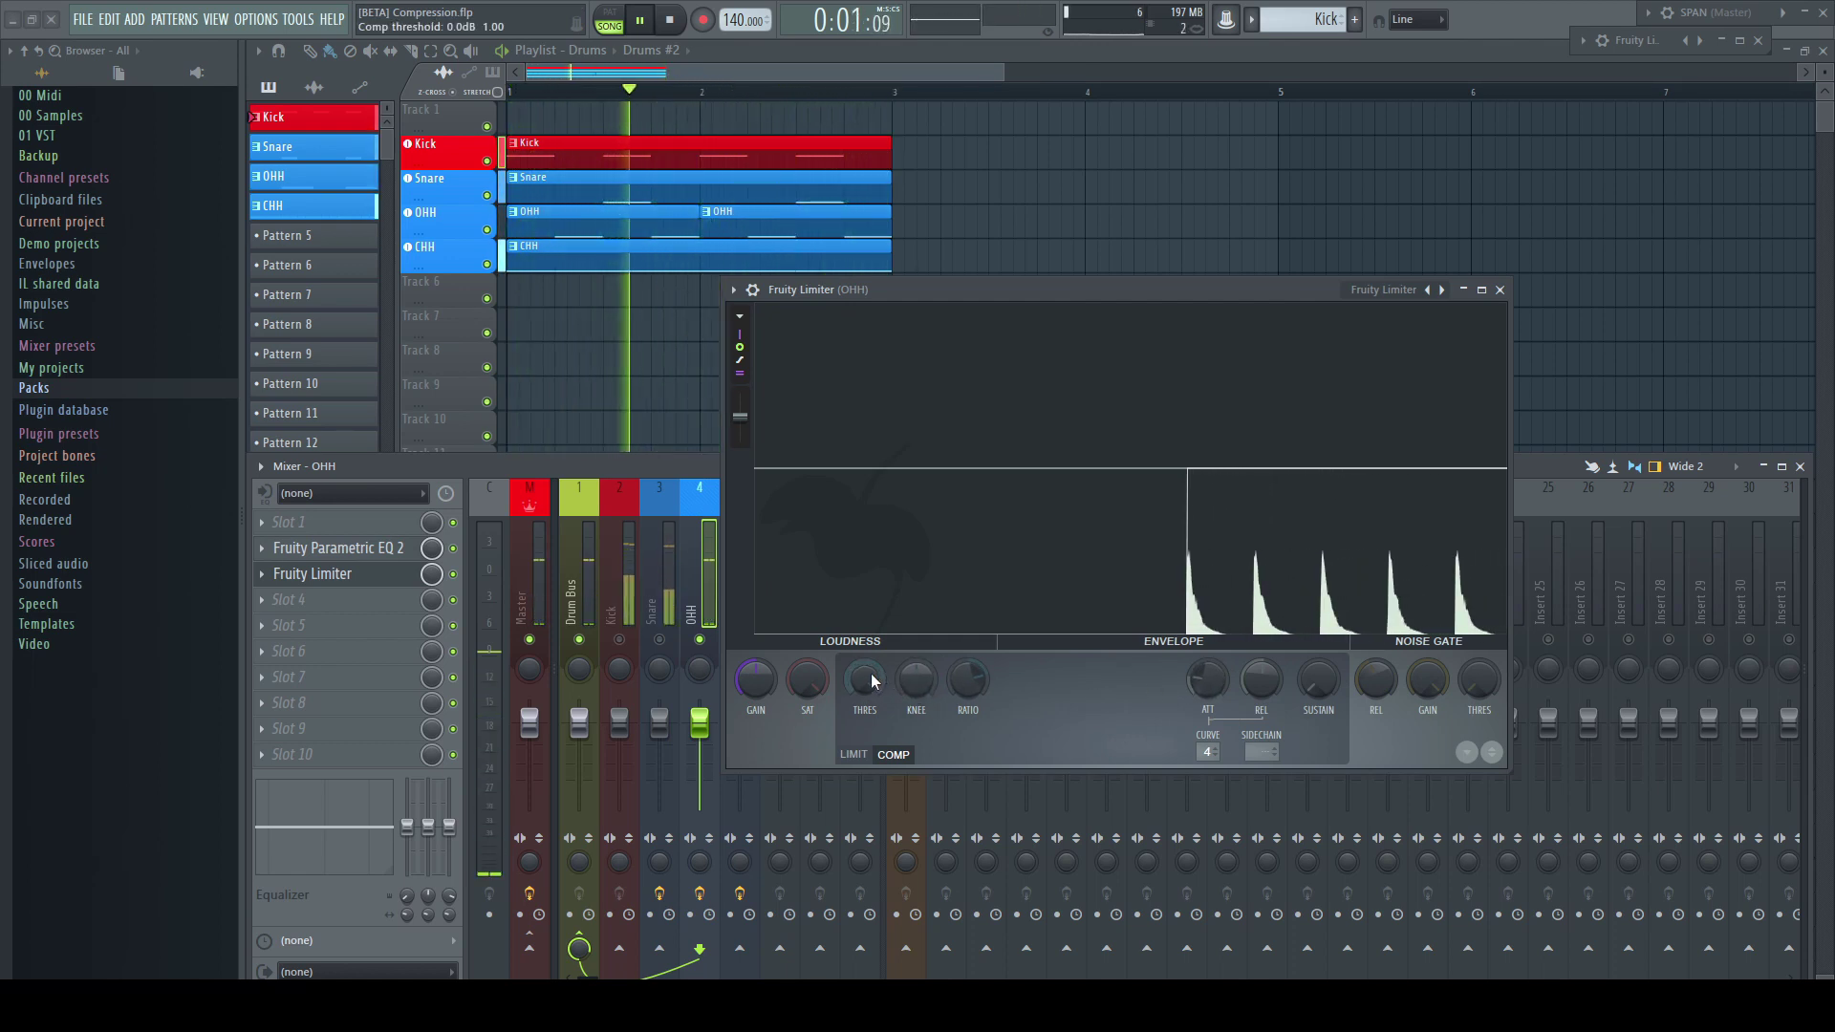
Compress the OHH channel with its Fruity Limiter, using a lower threshold, an adjusted attack and make-up gain.
left_click_drag(871, 680, 872, 774)
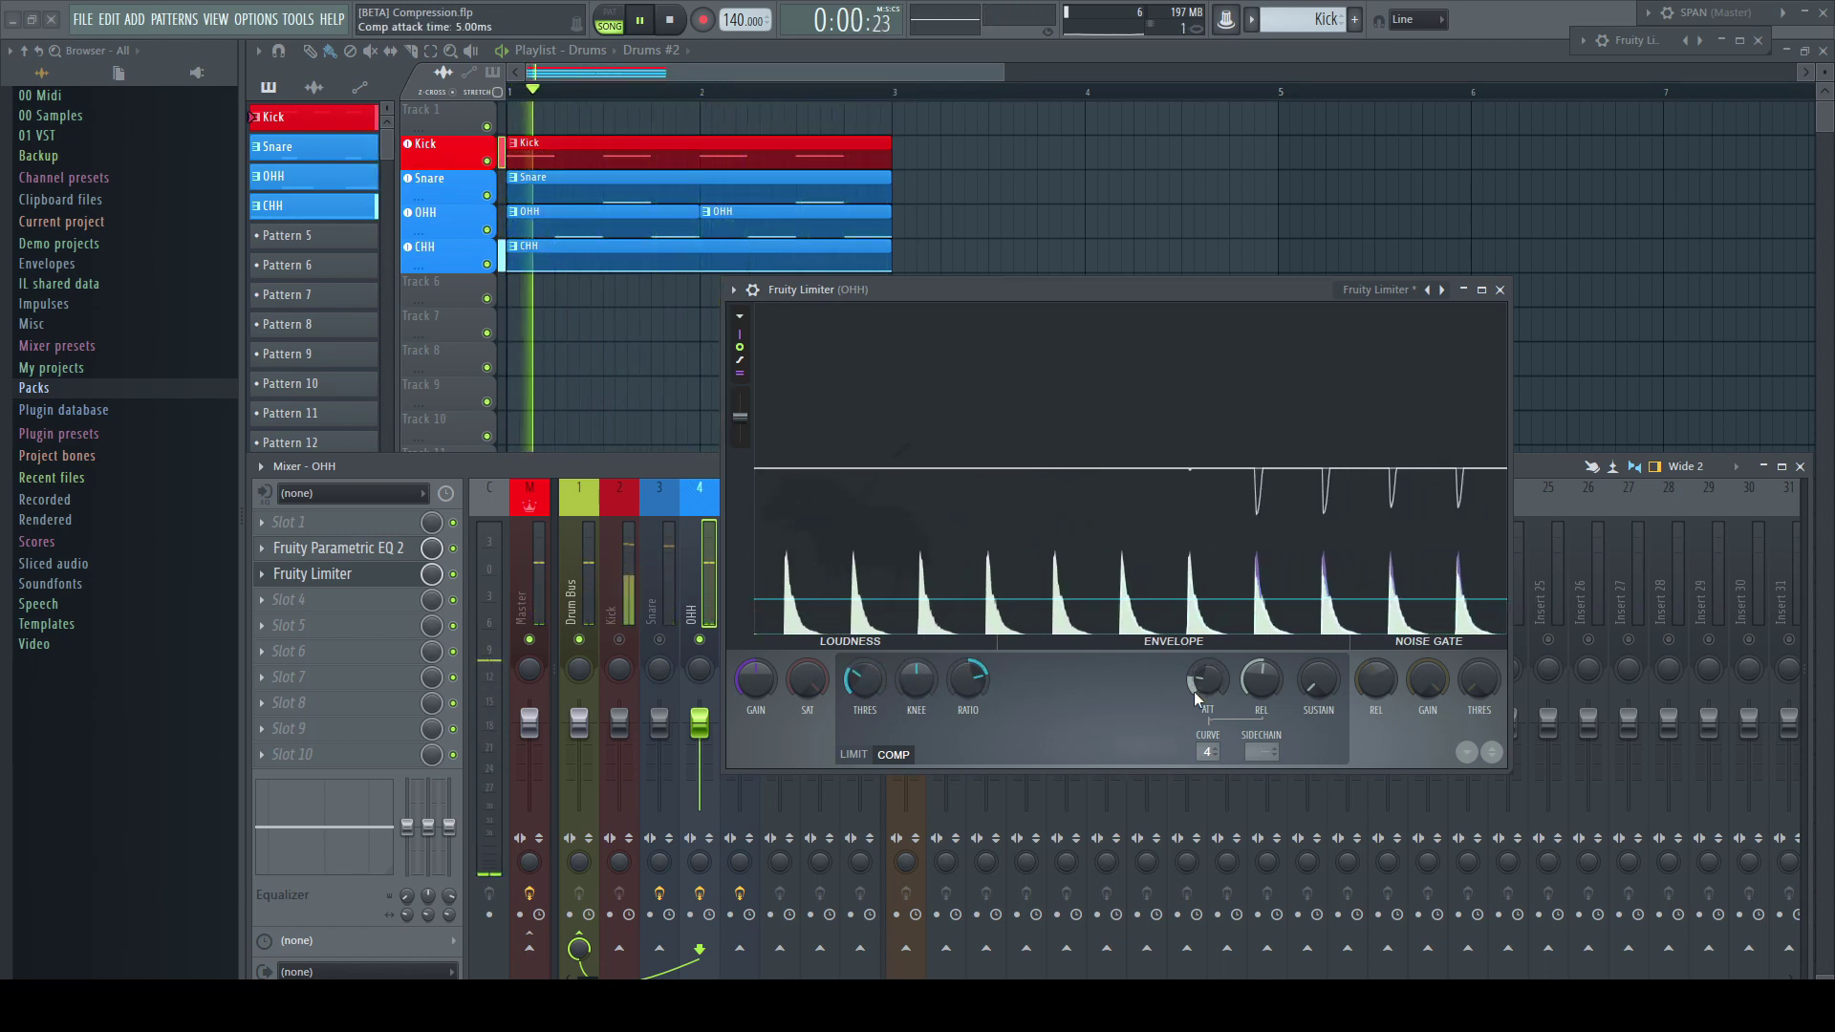
left_click_drag(1197, 697, 1196, 684)
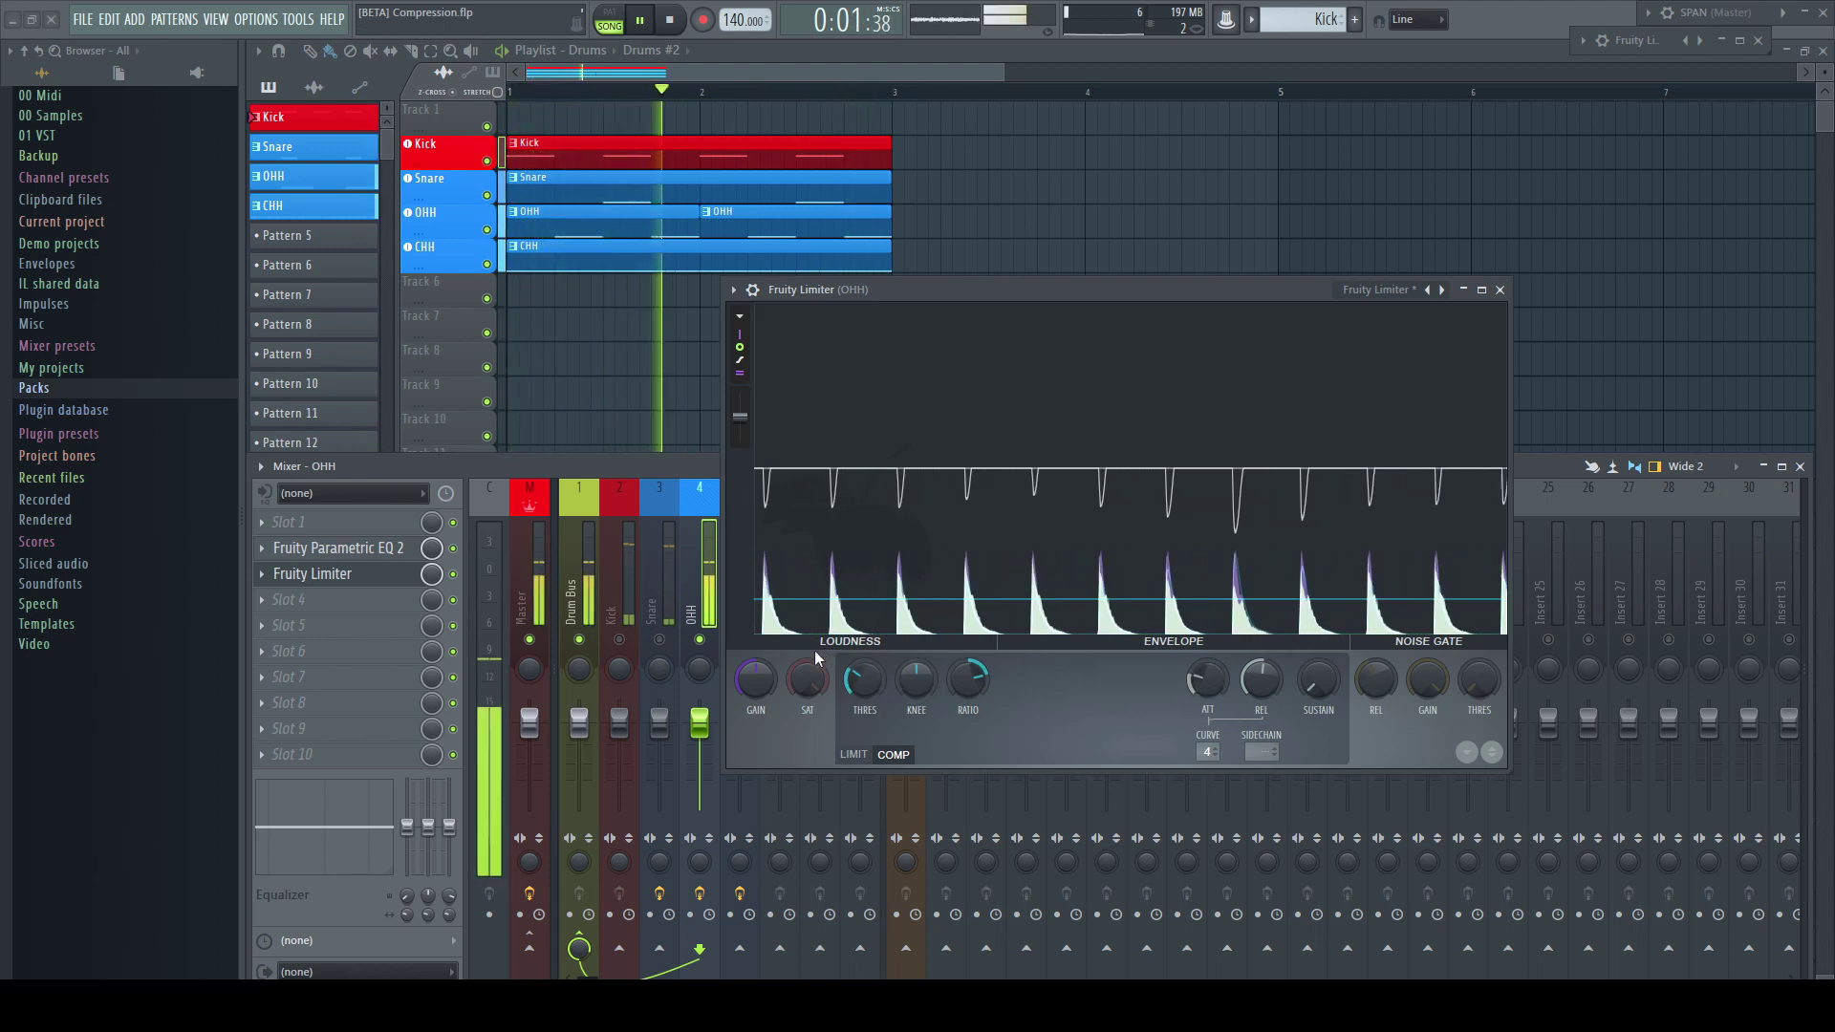
left_click_drag(755, 680, 755, 671)
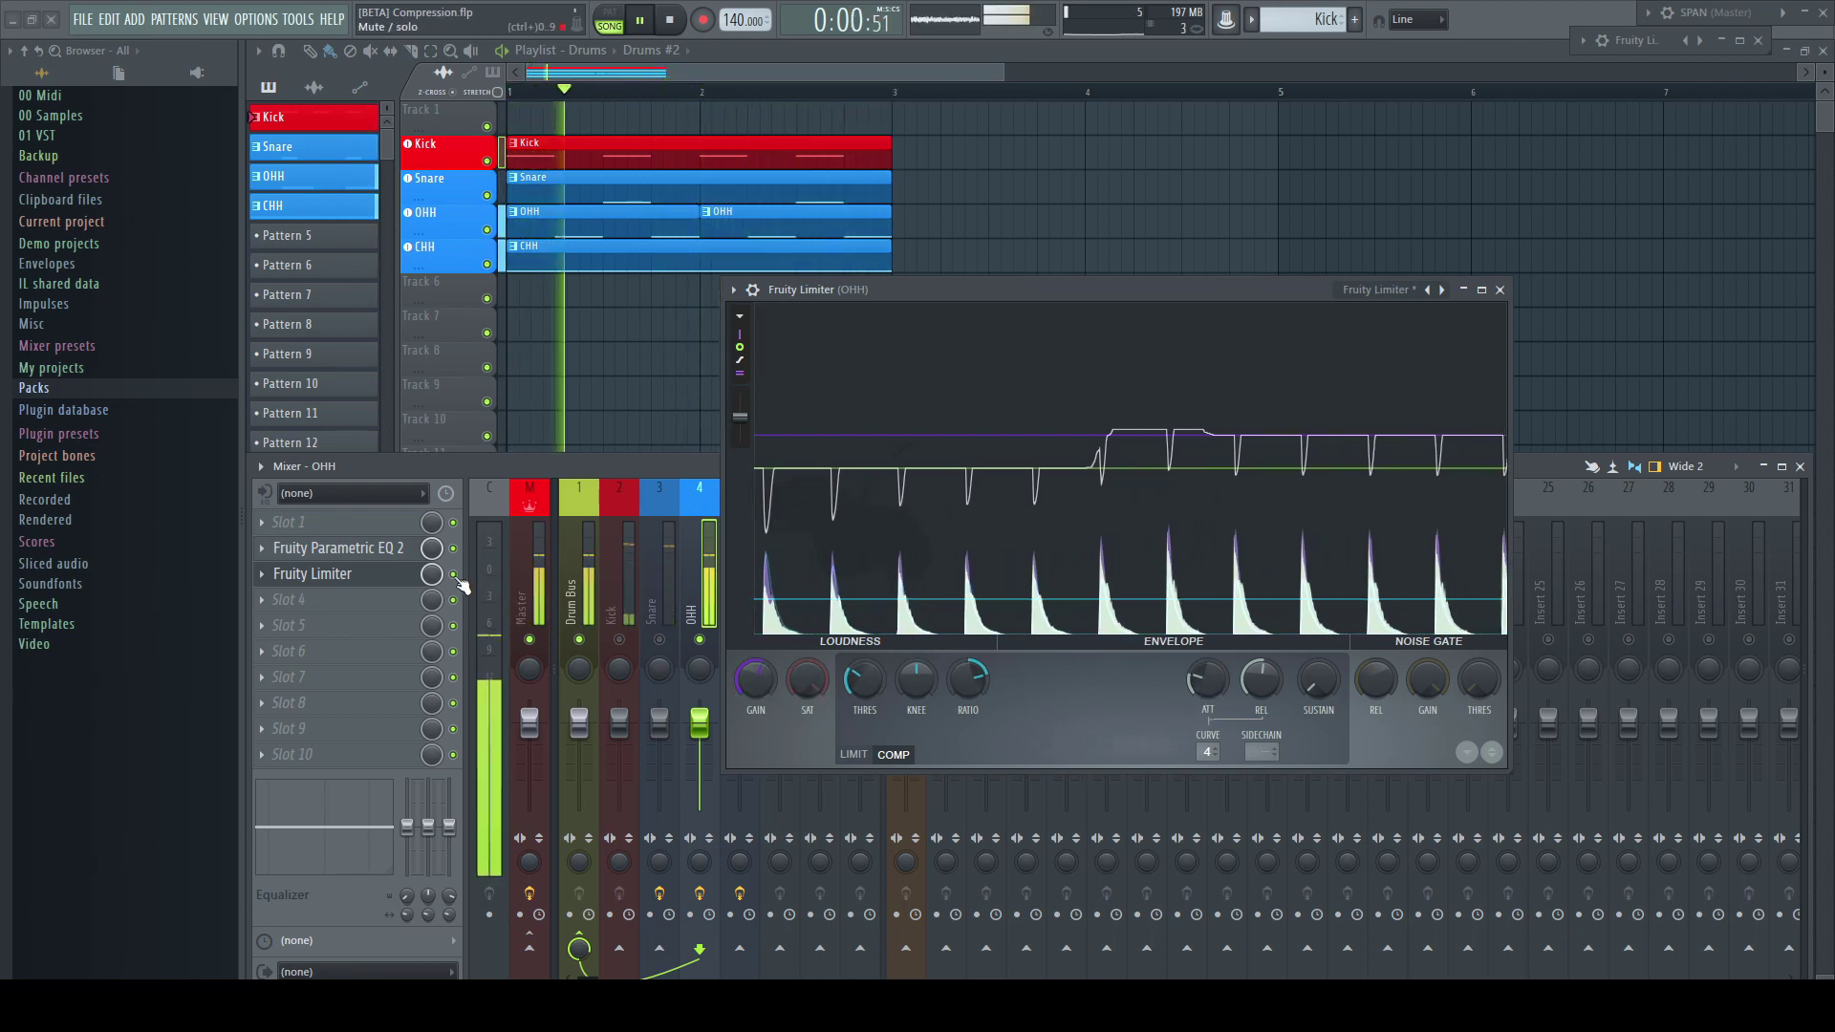
Compare the OHH sound repeatedly with its Fruity Limiter bypassed and enabled.
left_click(455, 576)
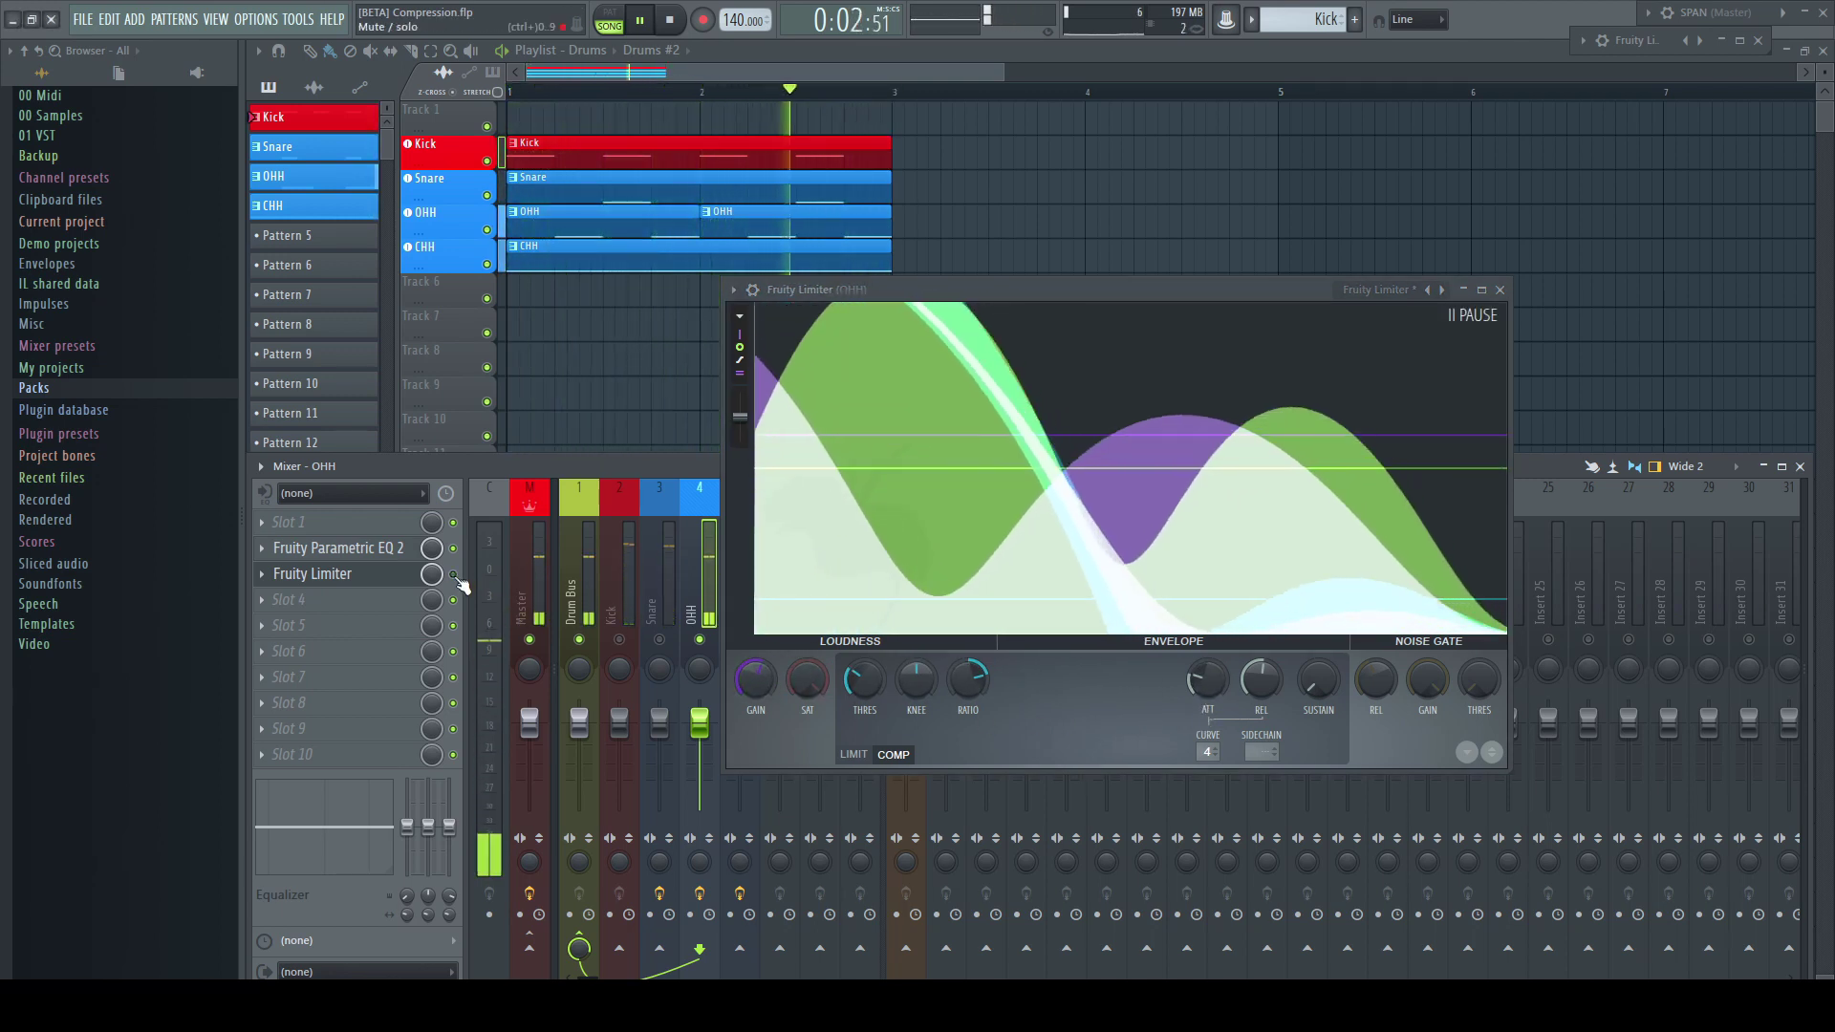
left_click(455, 576)
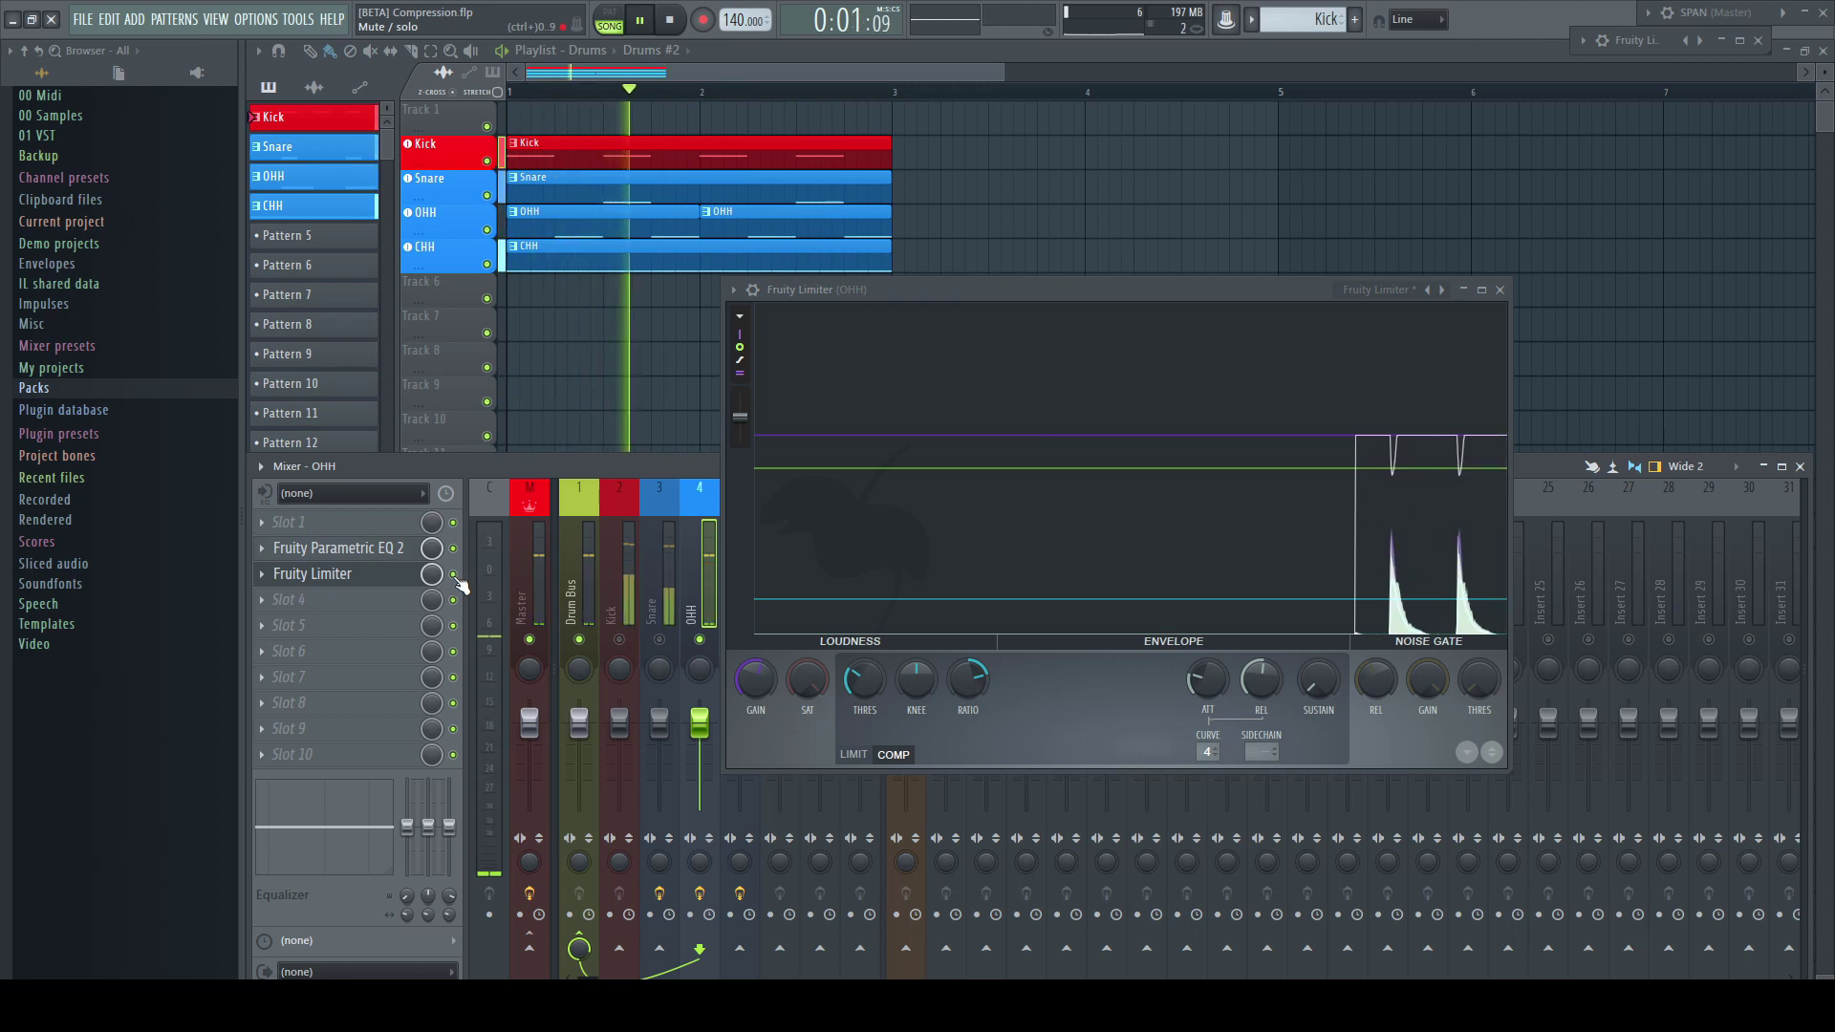
left_click(454, 576)
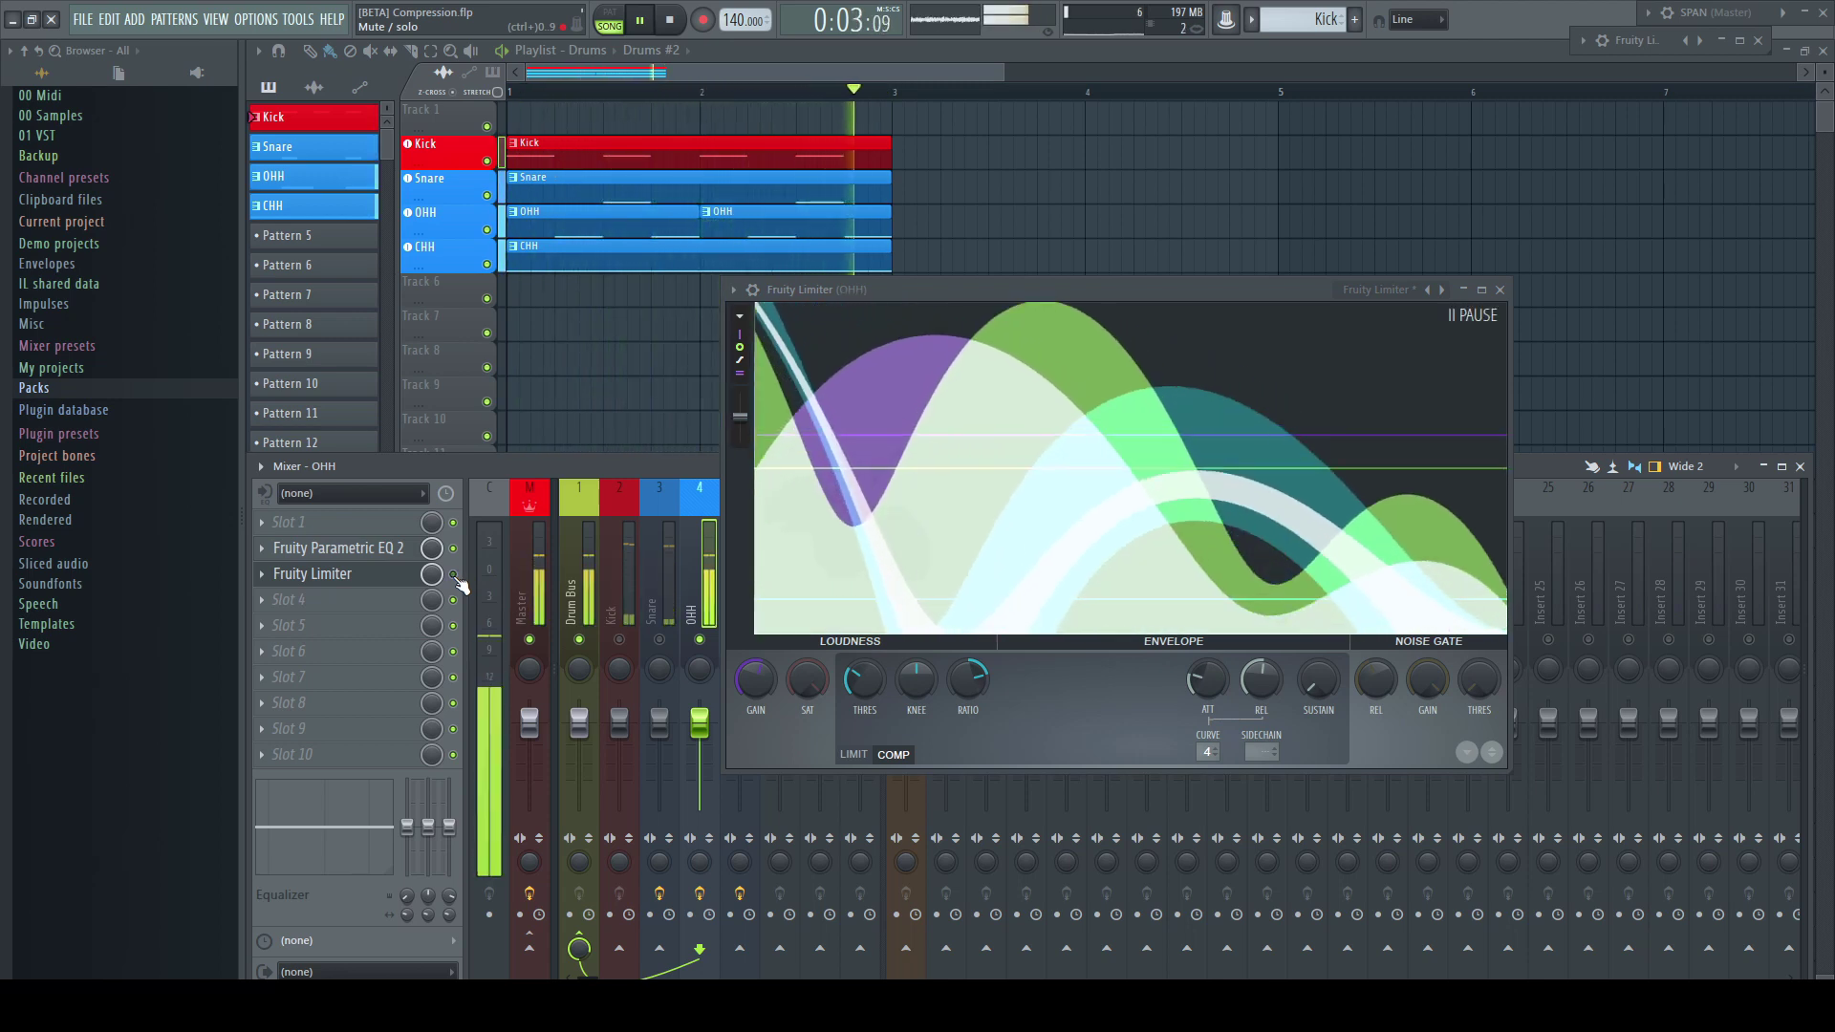
left_click(455, 576)
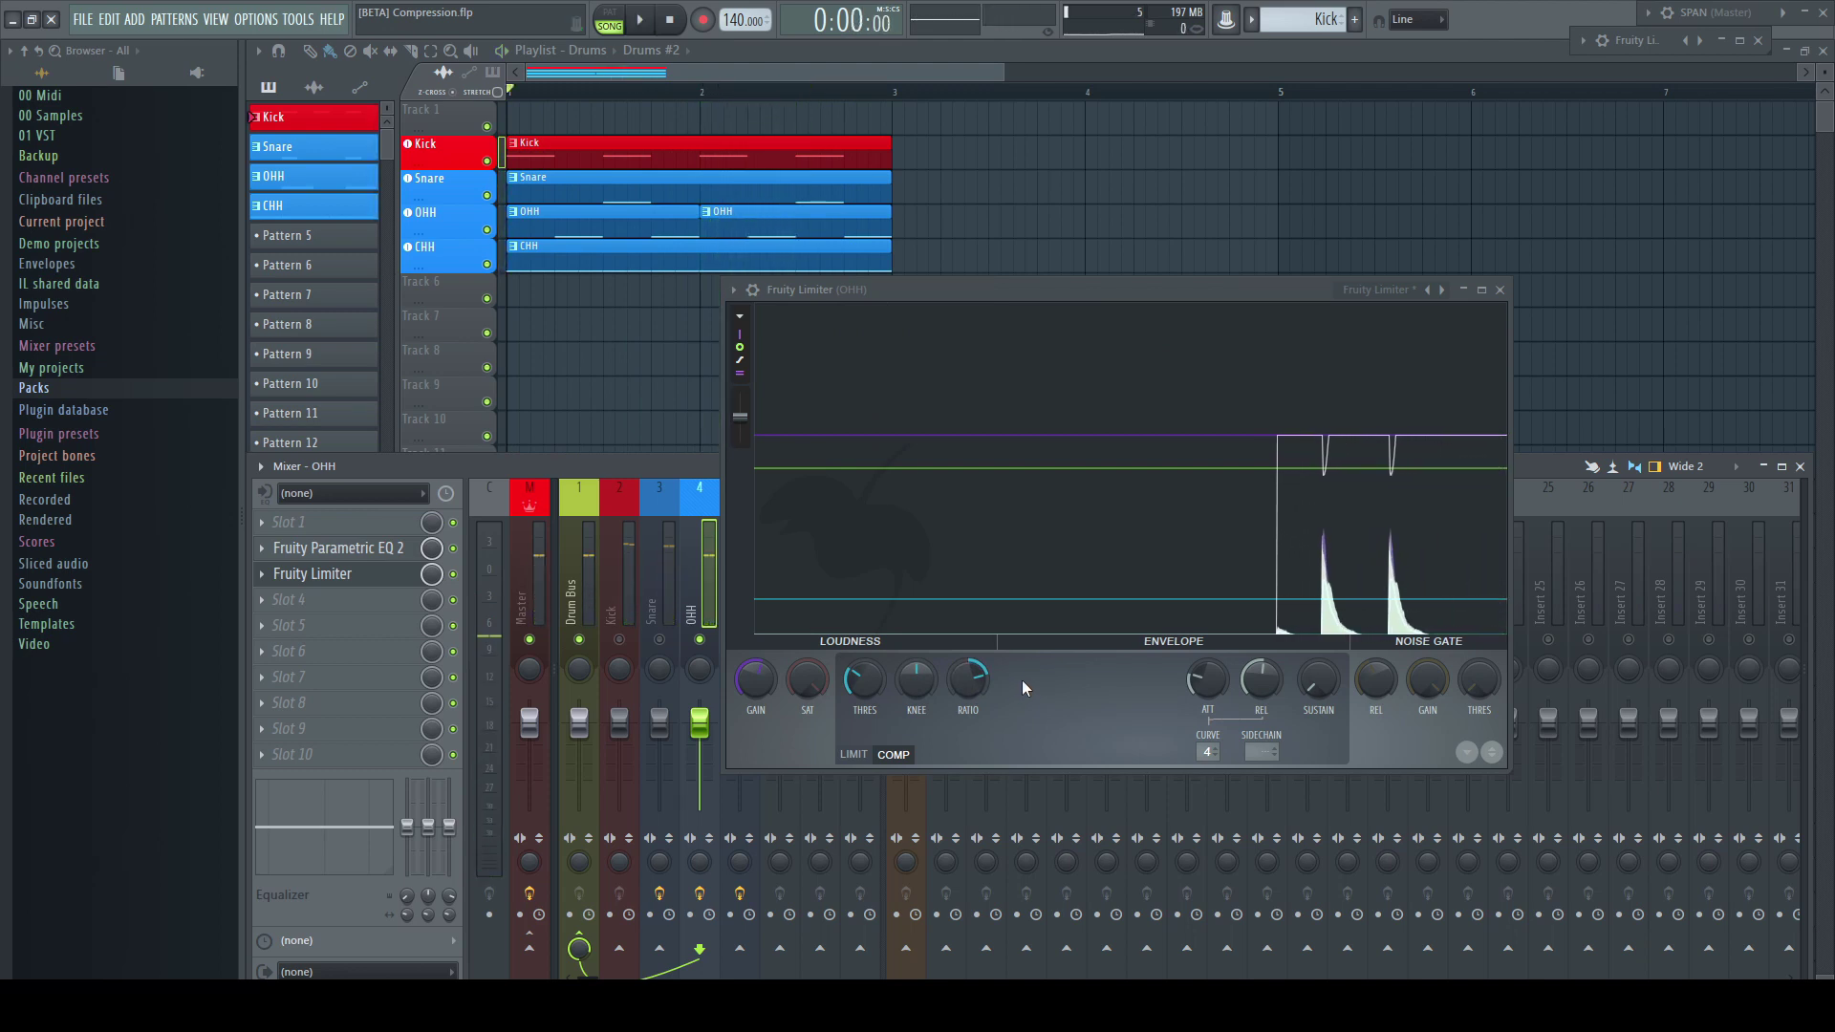
Remove the Fruity Limiter from slot 3 of the OHH channel and play back the hi-hat without it.
left_click(1500, 290)
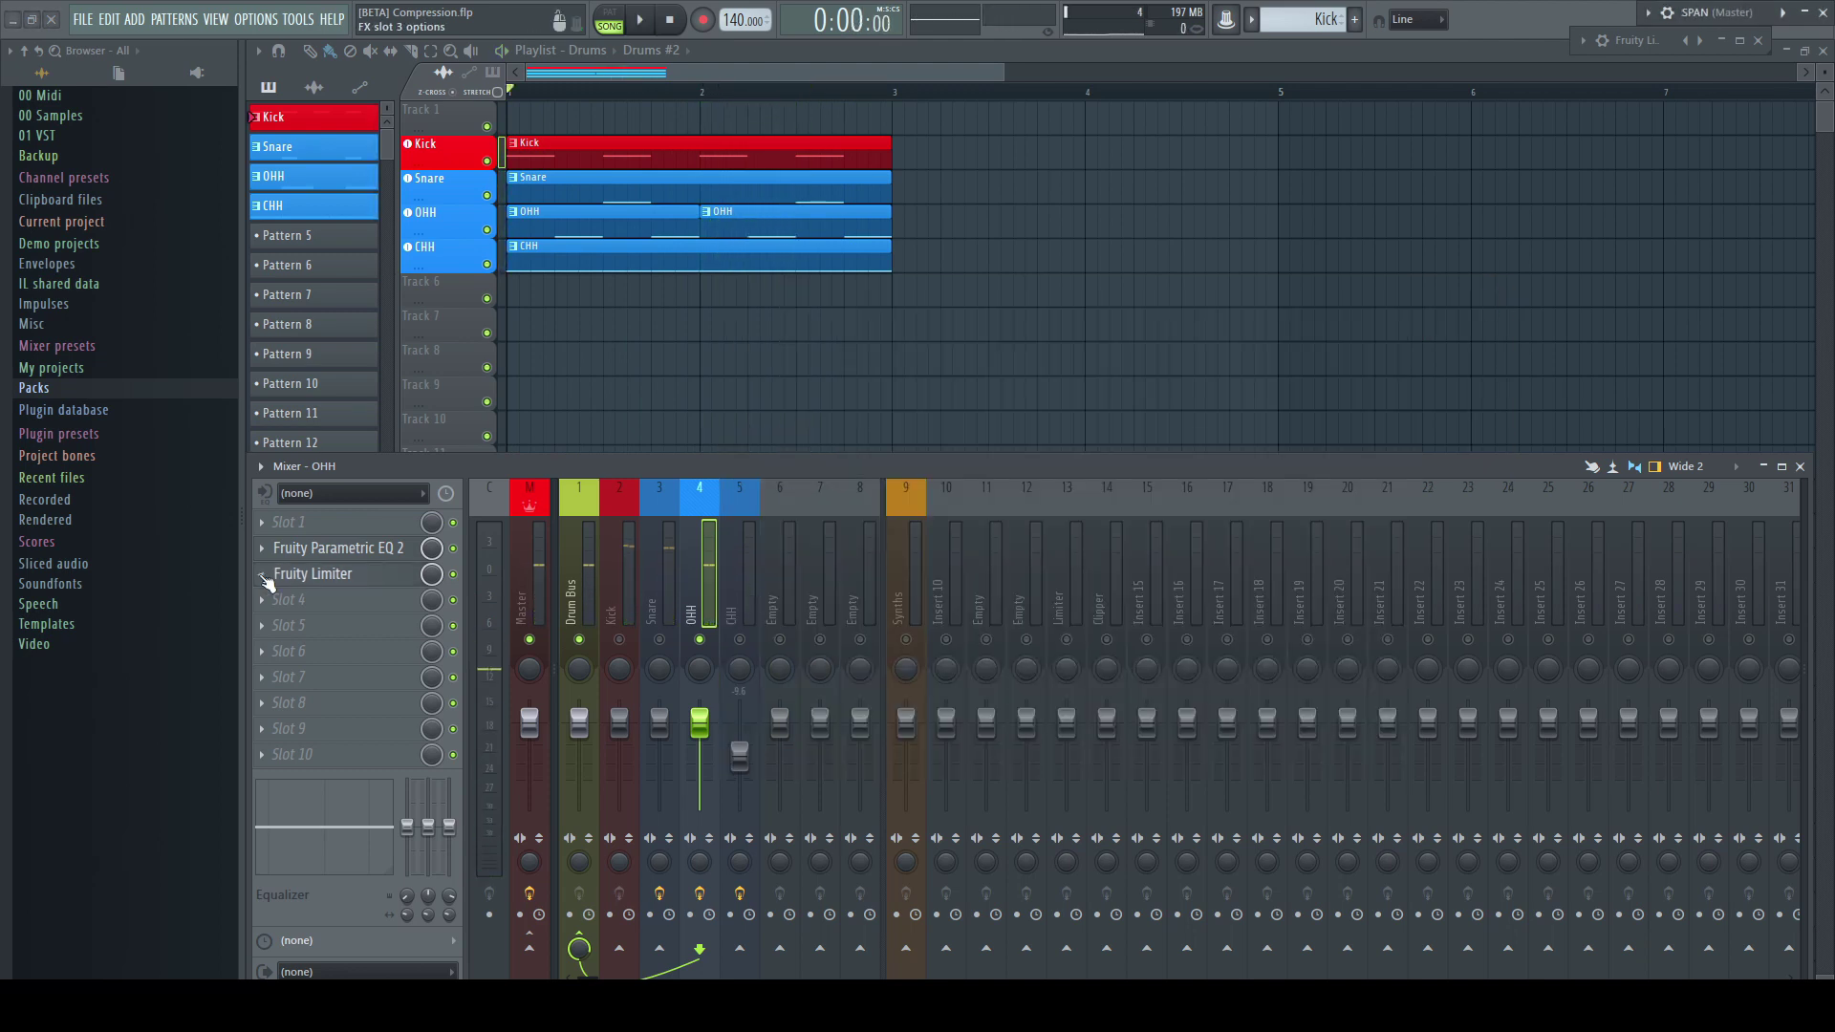
left_click(264, 576)
left_click(320, 562)
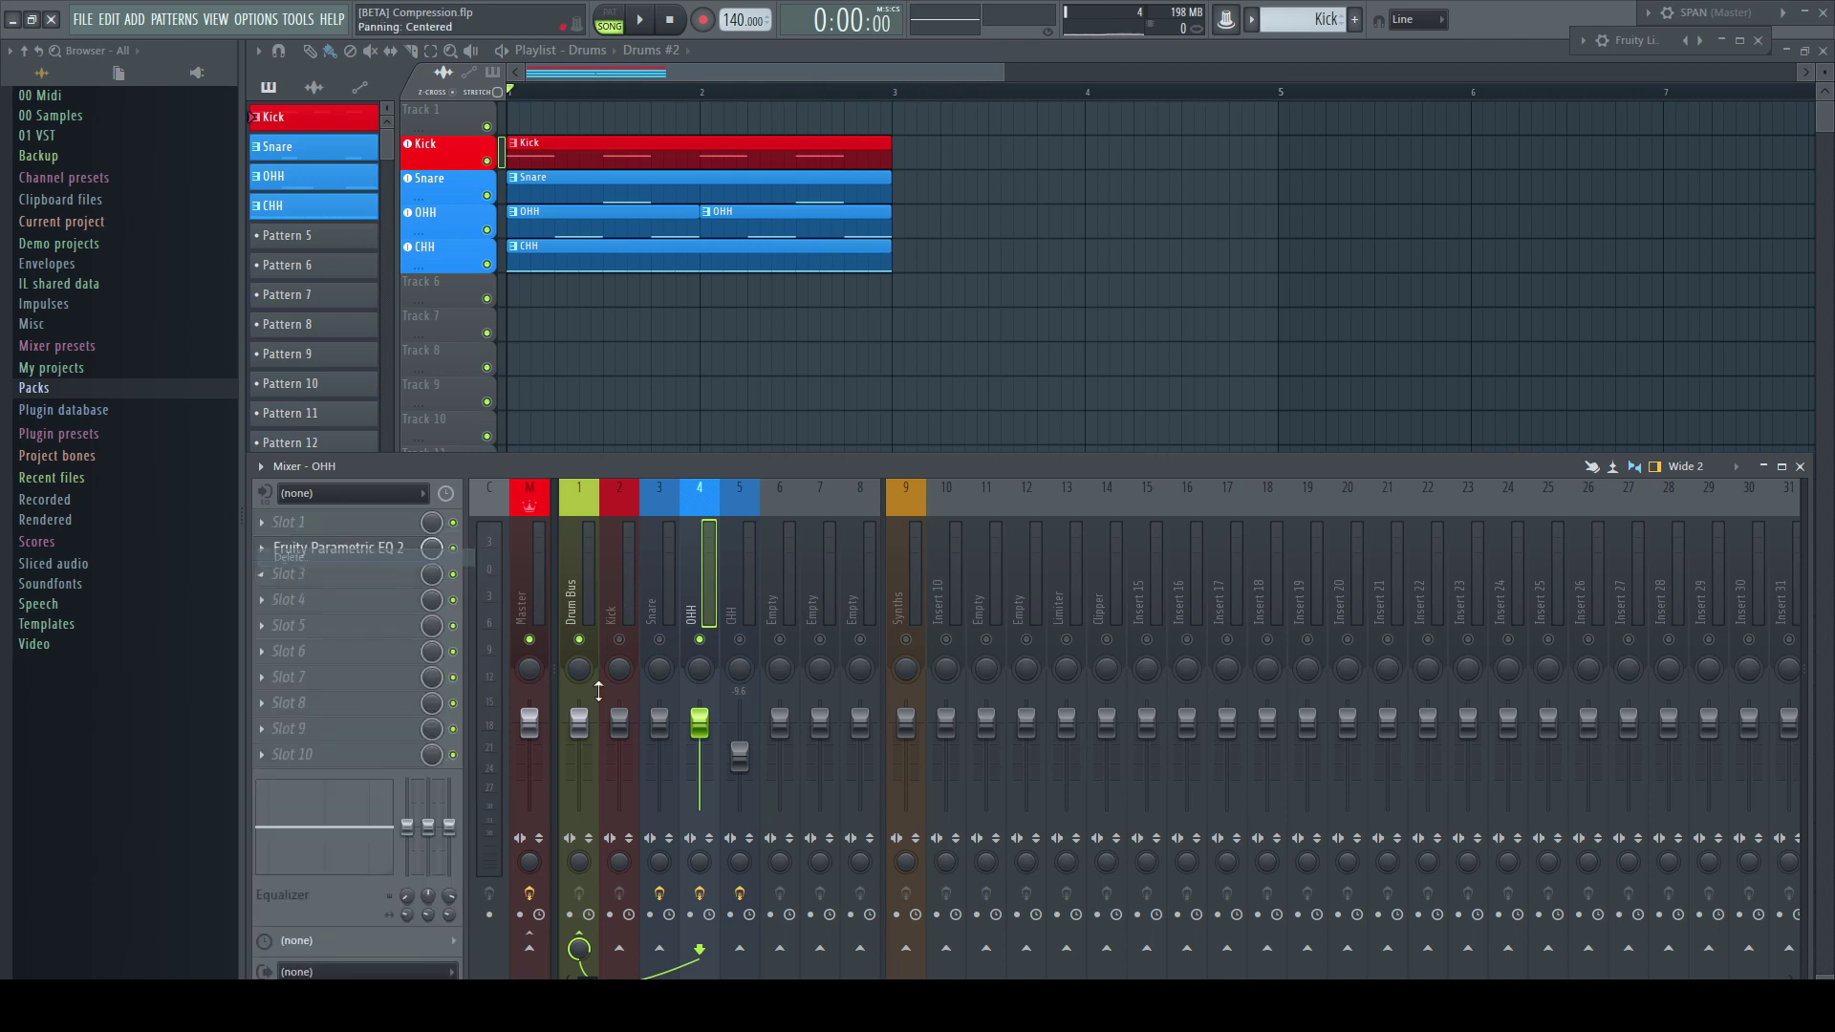
key("space")
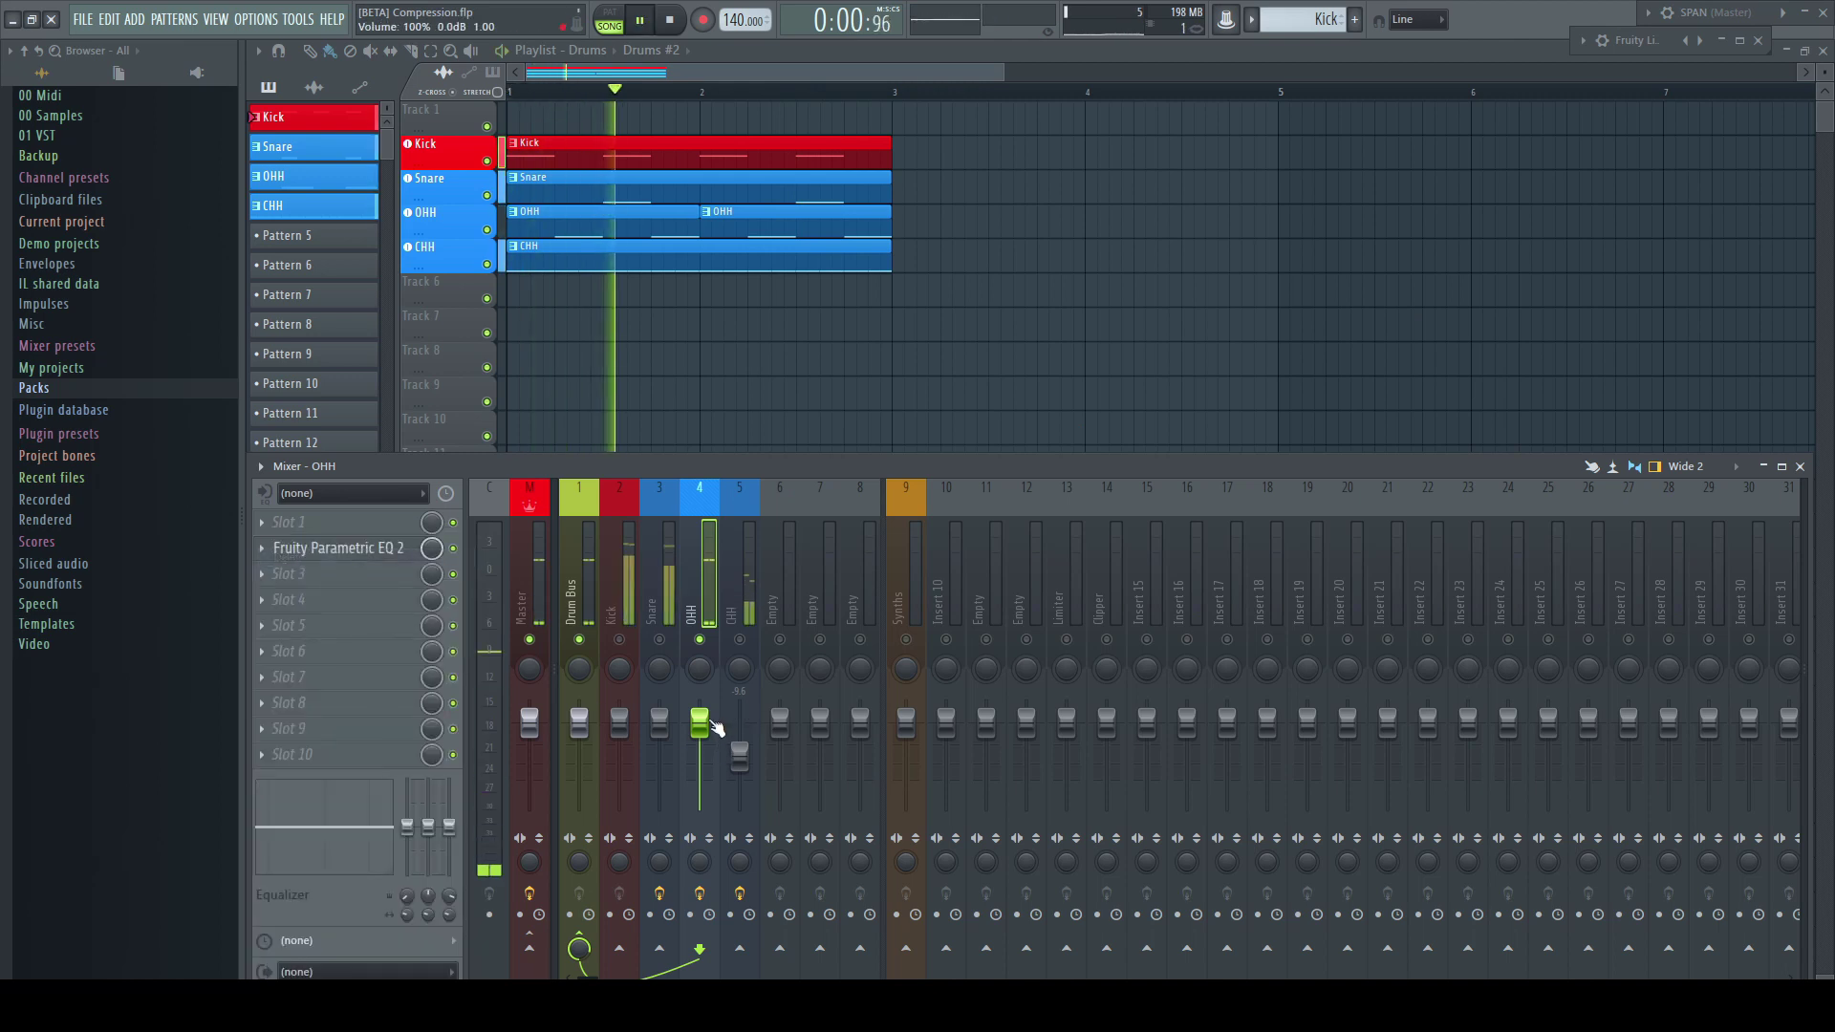
key("space")
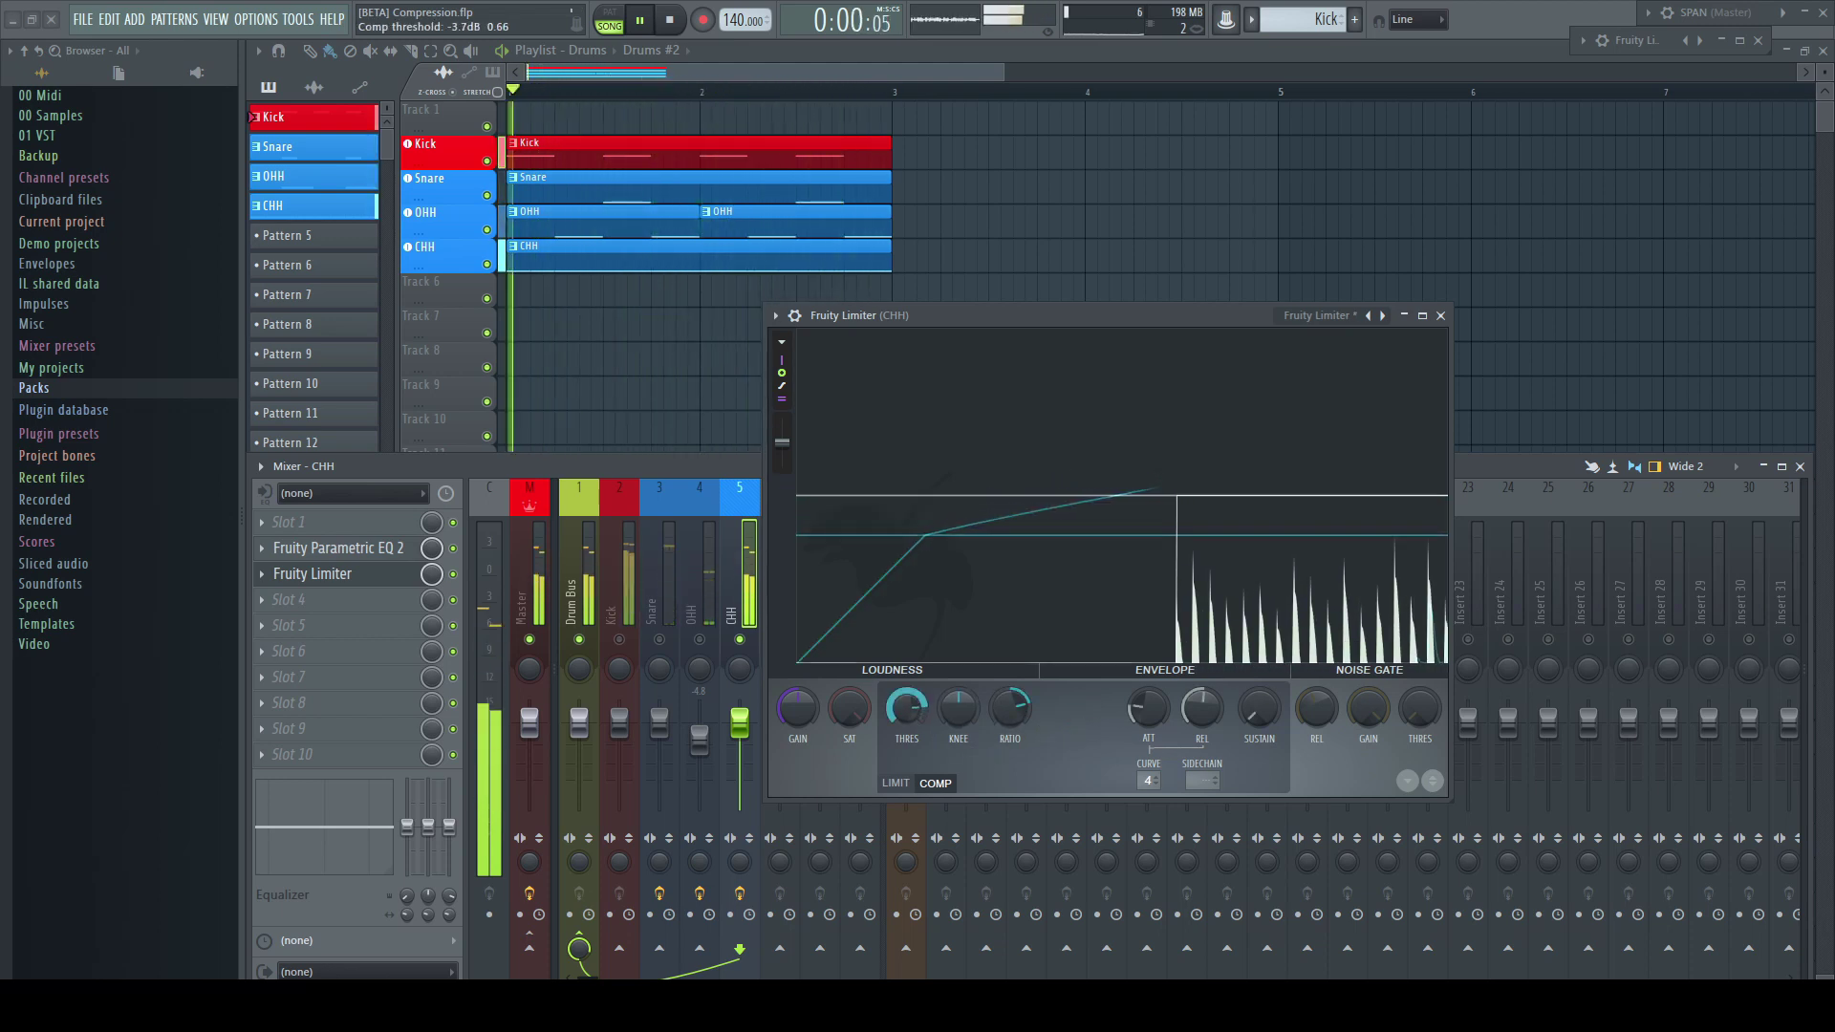
Compress the CHH channel with its Fruity Limiter, using a lower threshold, an adjusted attack and make-up gain.
left_click_drag(906, 707, 906, 828)
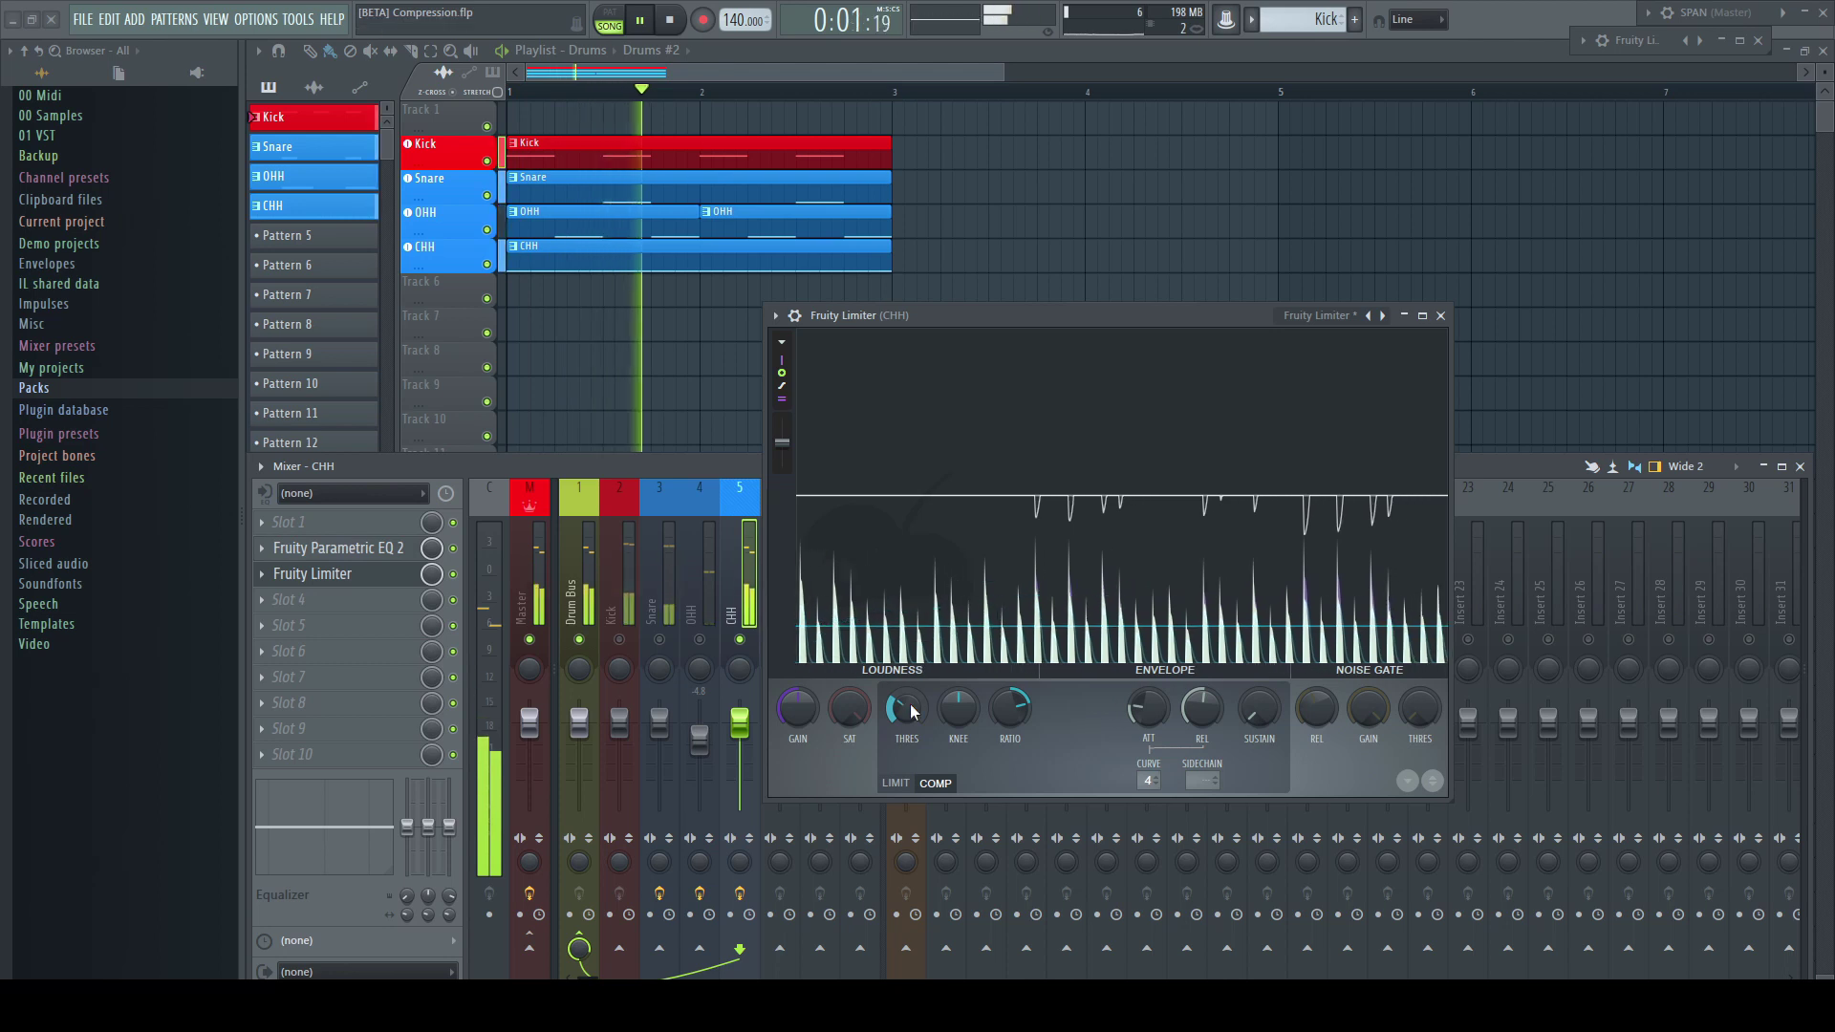
left_click_drag(1137, 708, 1137, 700)
left_click_drag(802, 717, 803, 708)
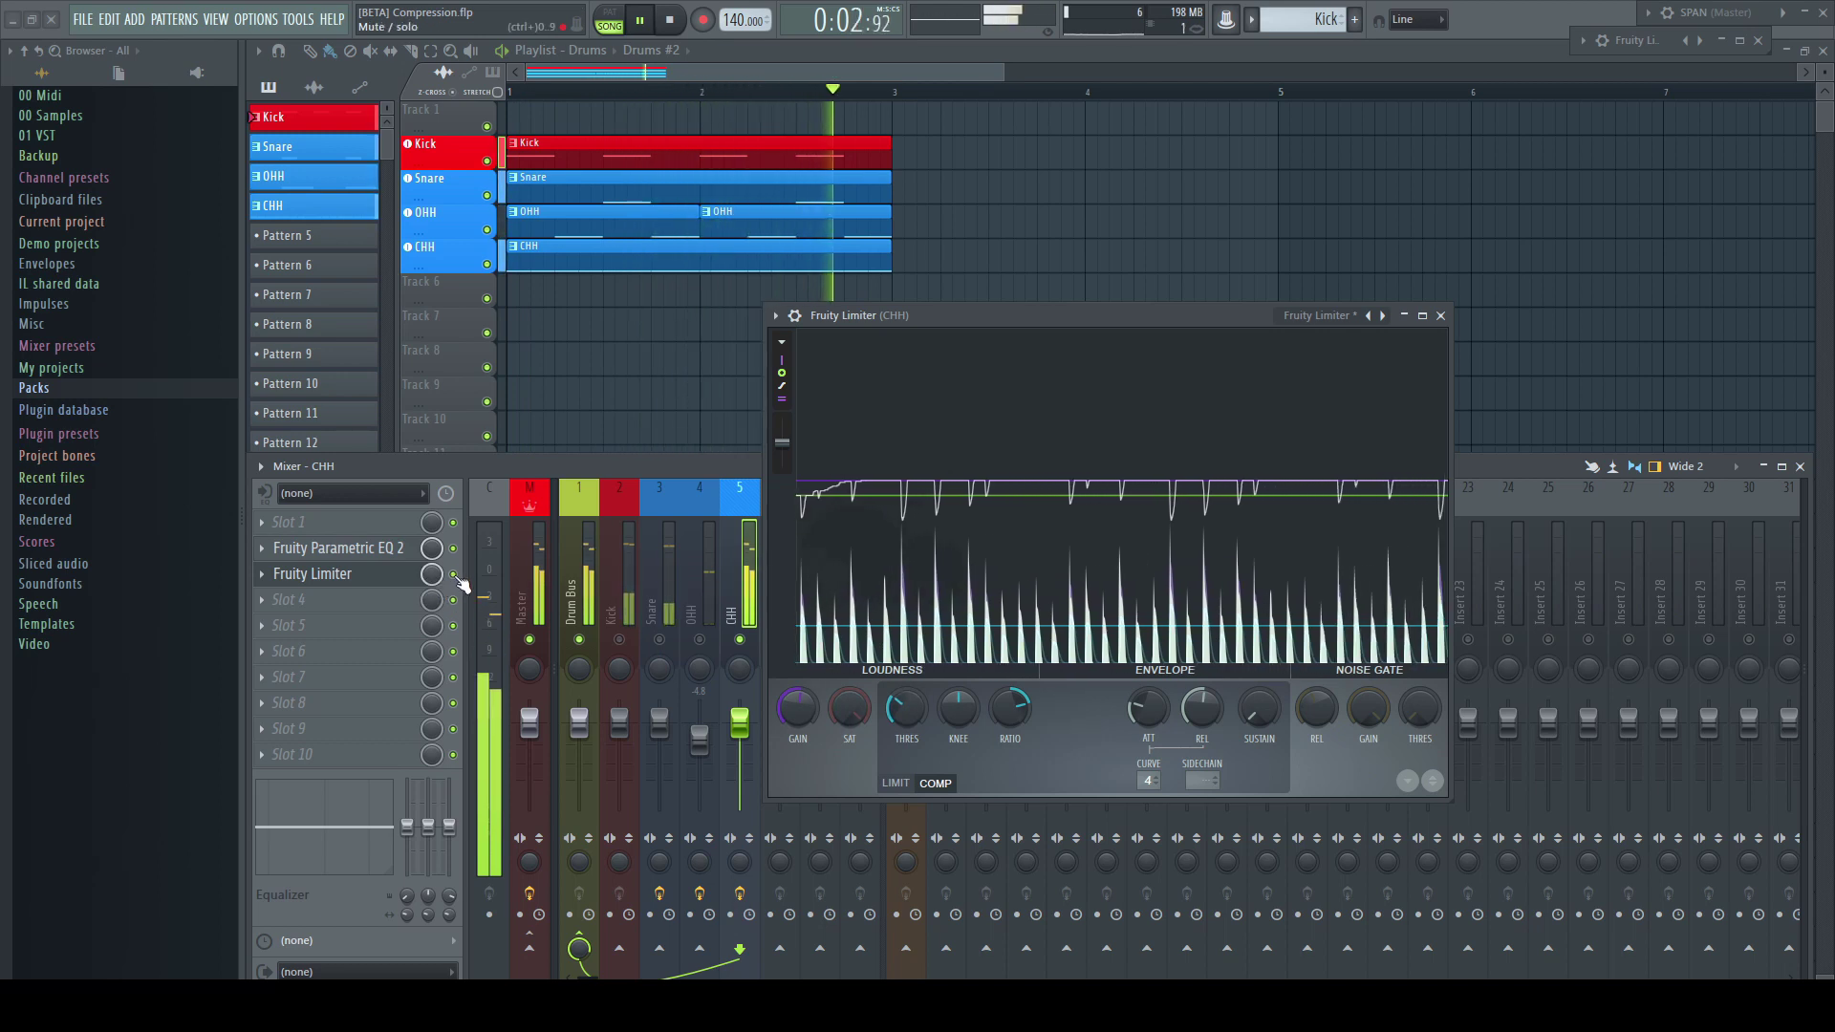
Compare the CHH with its Fruity Limiter bypassed and enabled, then stop playback and close the limiter window.
left_click(455, 575)
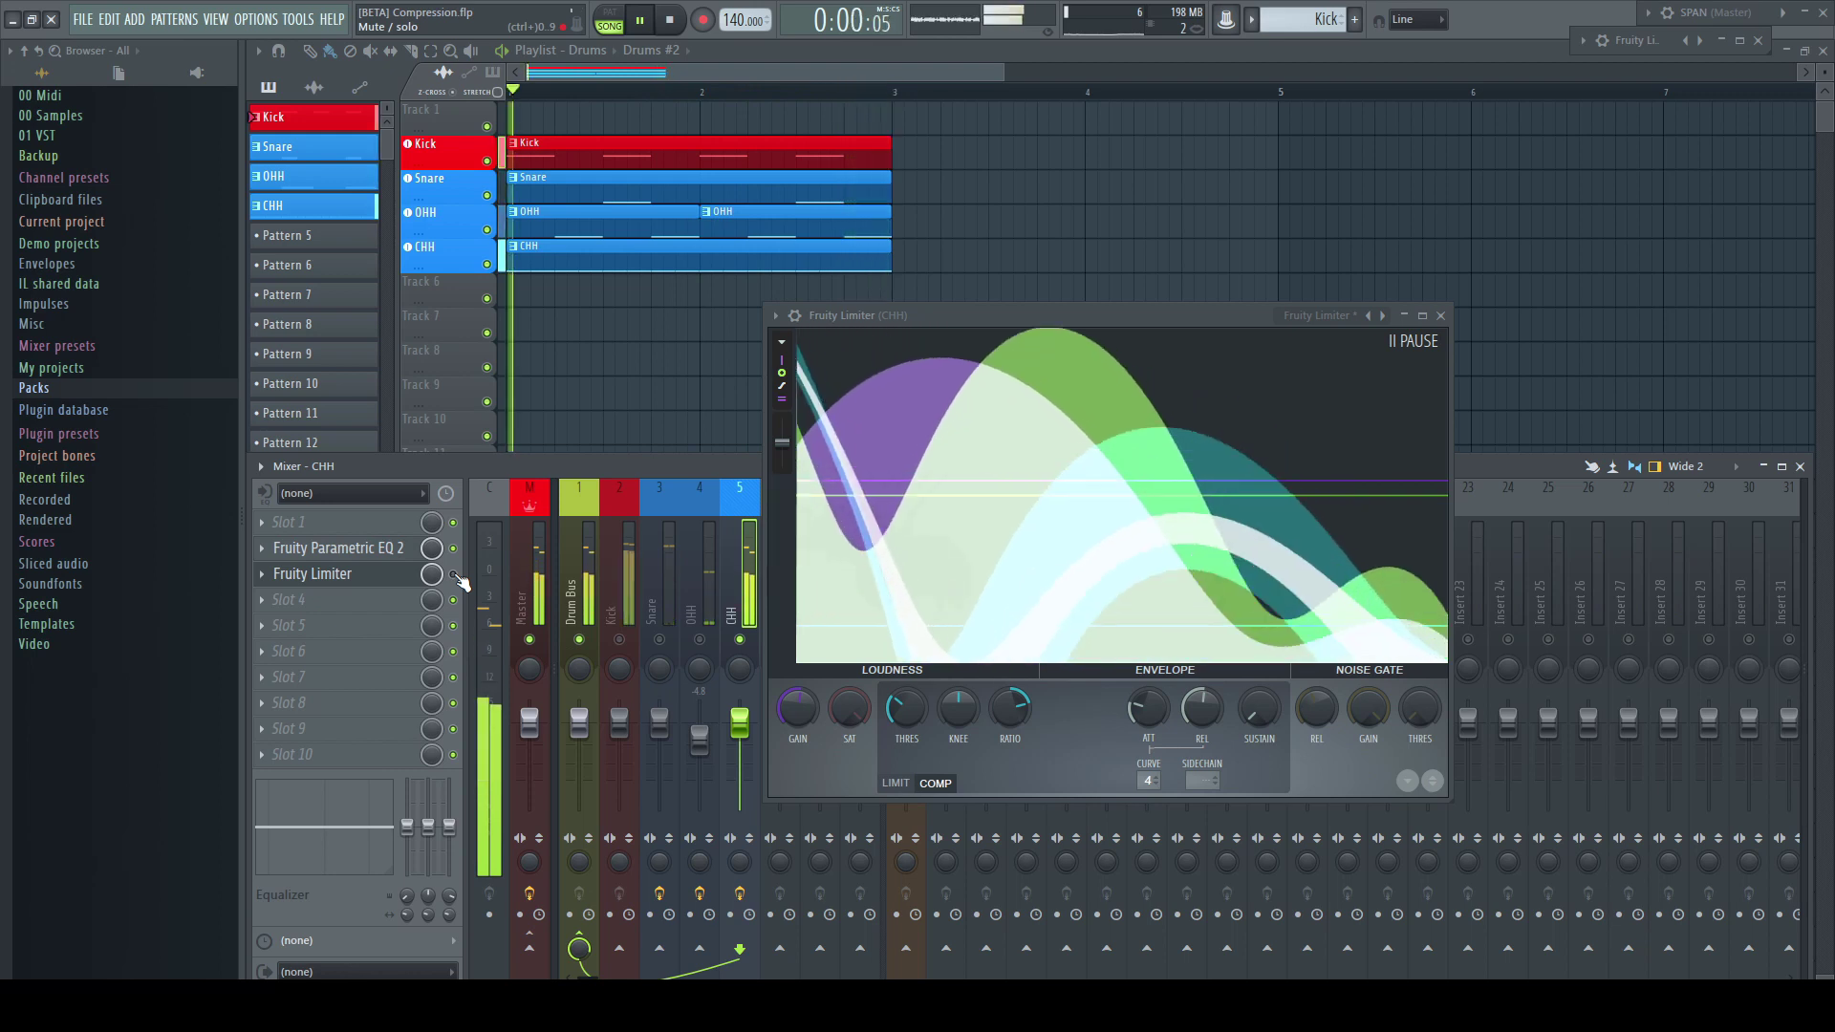
left_click(455, 575)
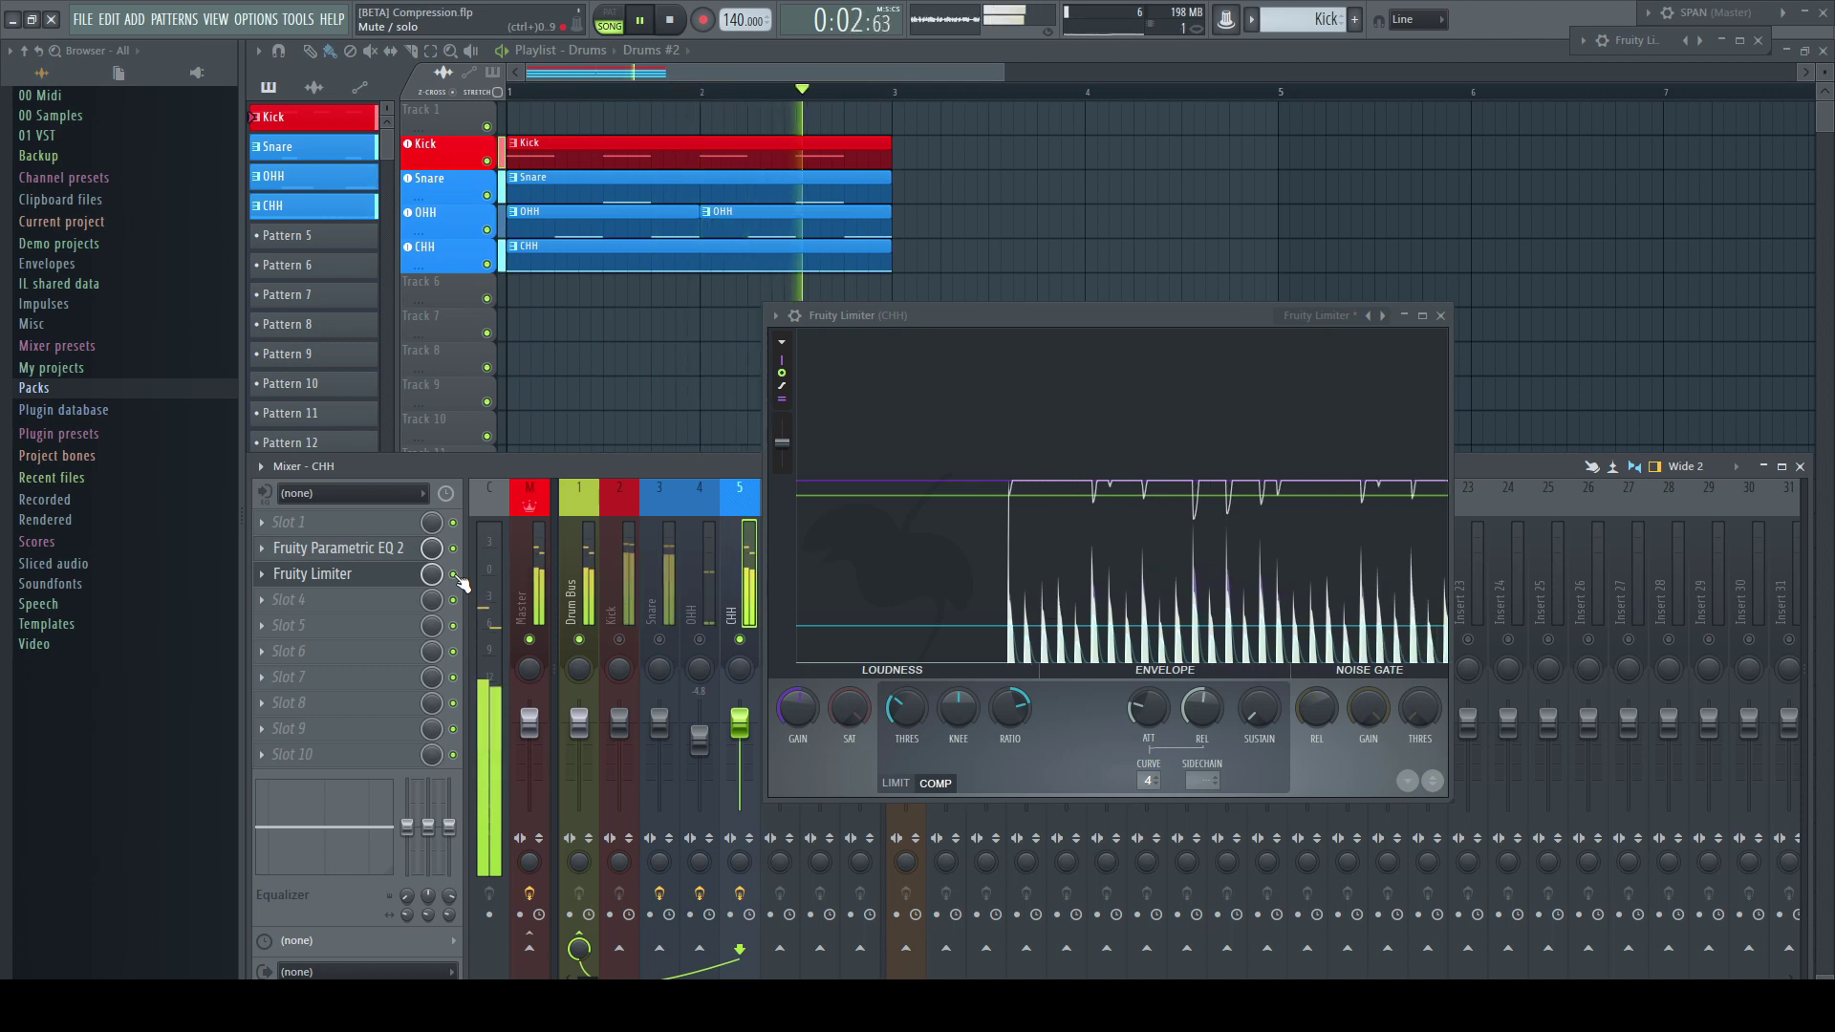
key("space")
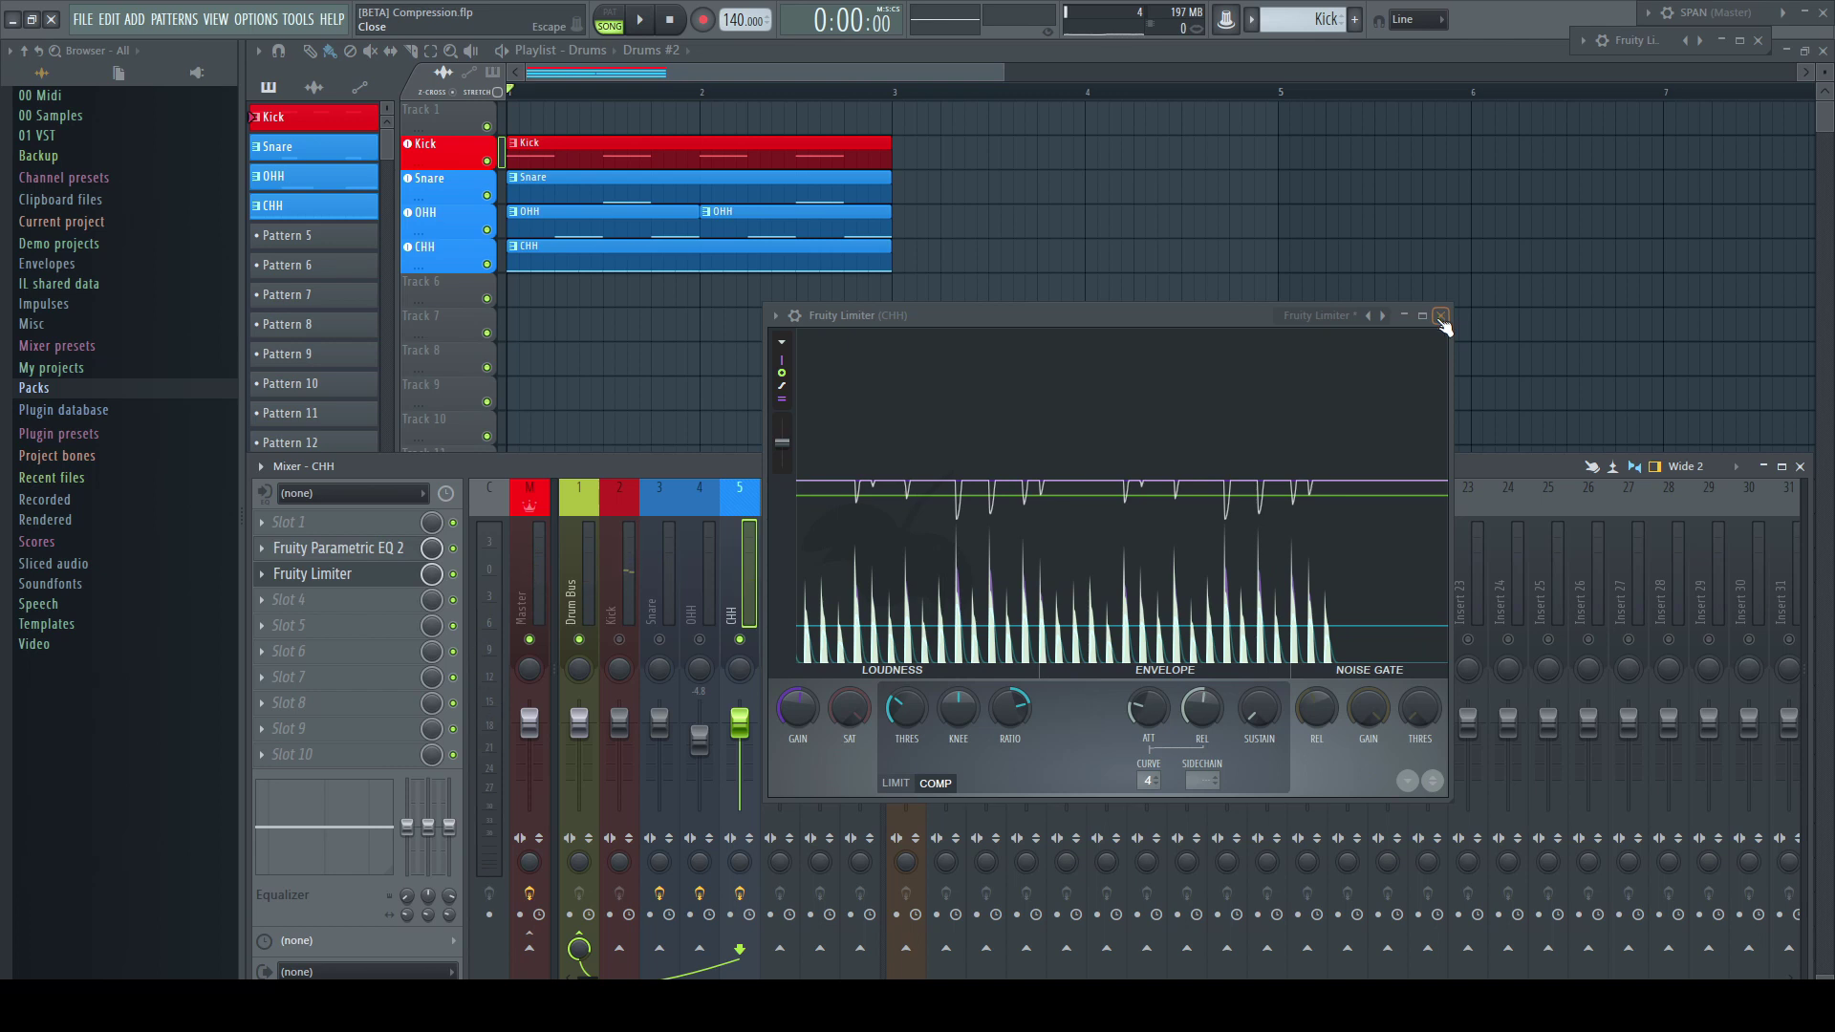
left_click(1440, 316)
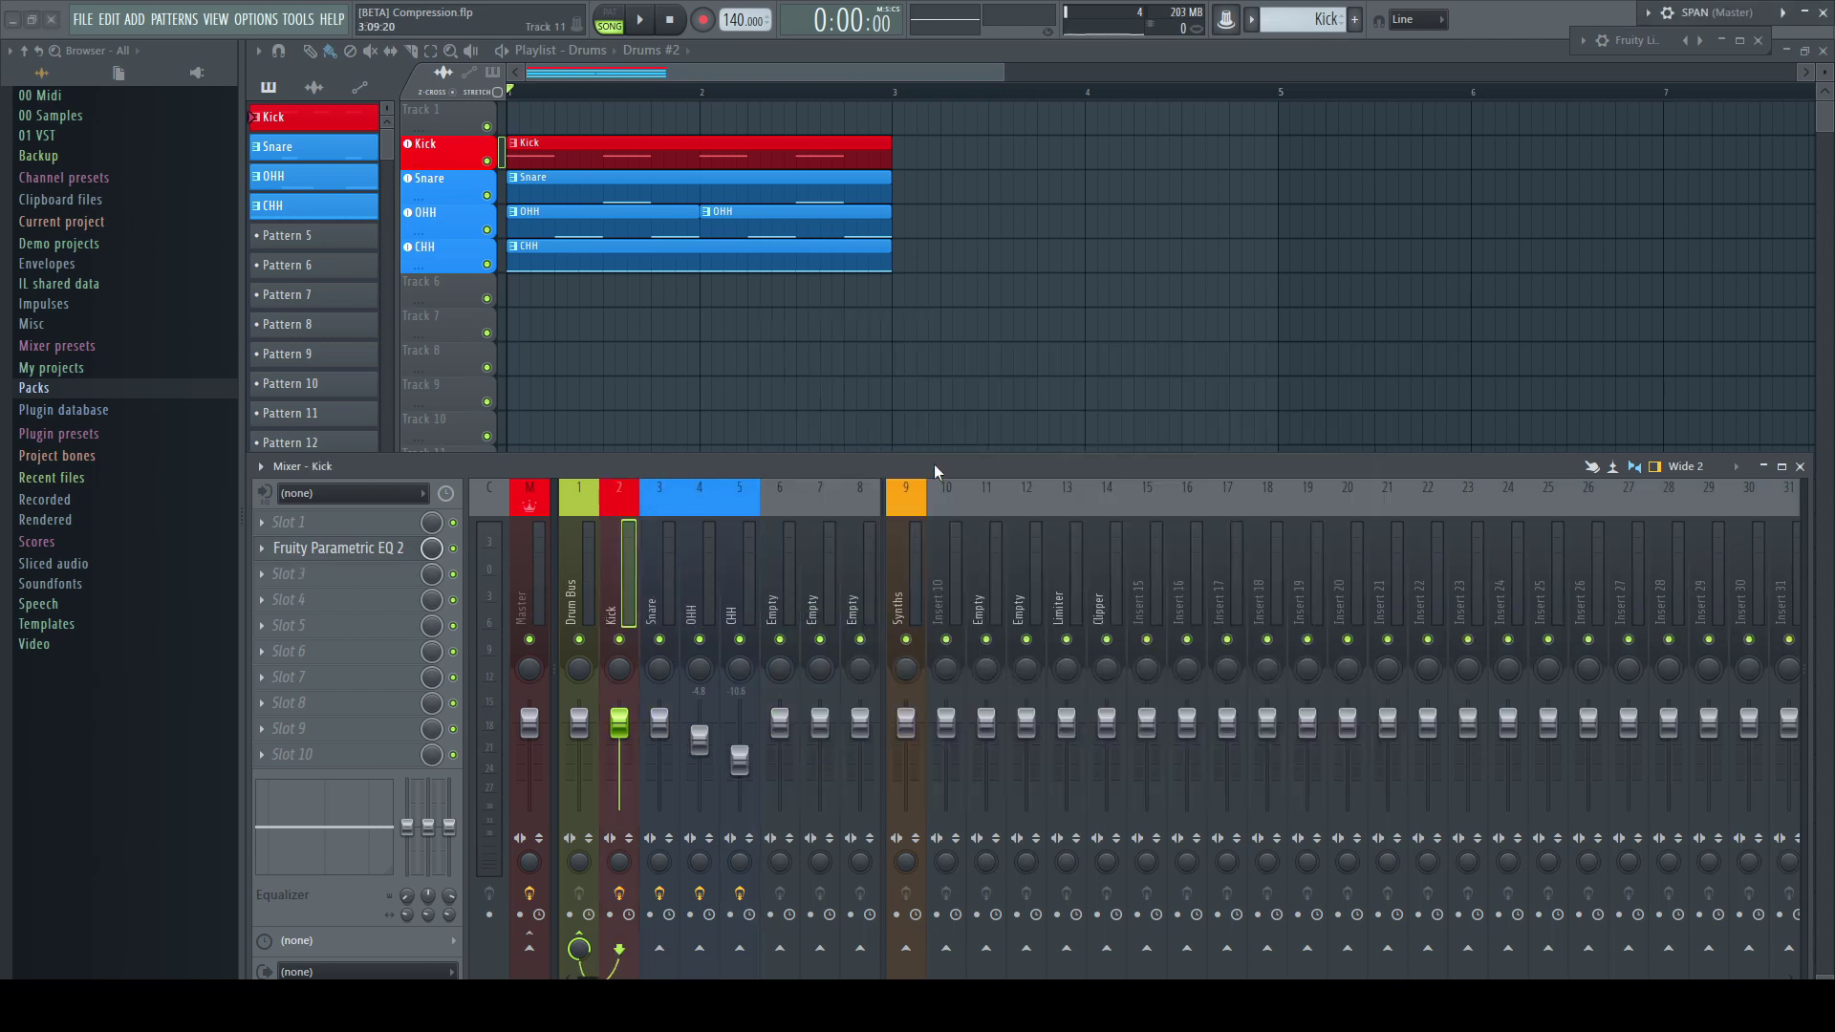
Listen to the complete drum loop and the Synth (consolidated) clip.
key("space")
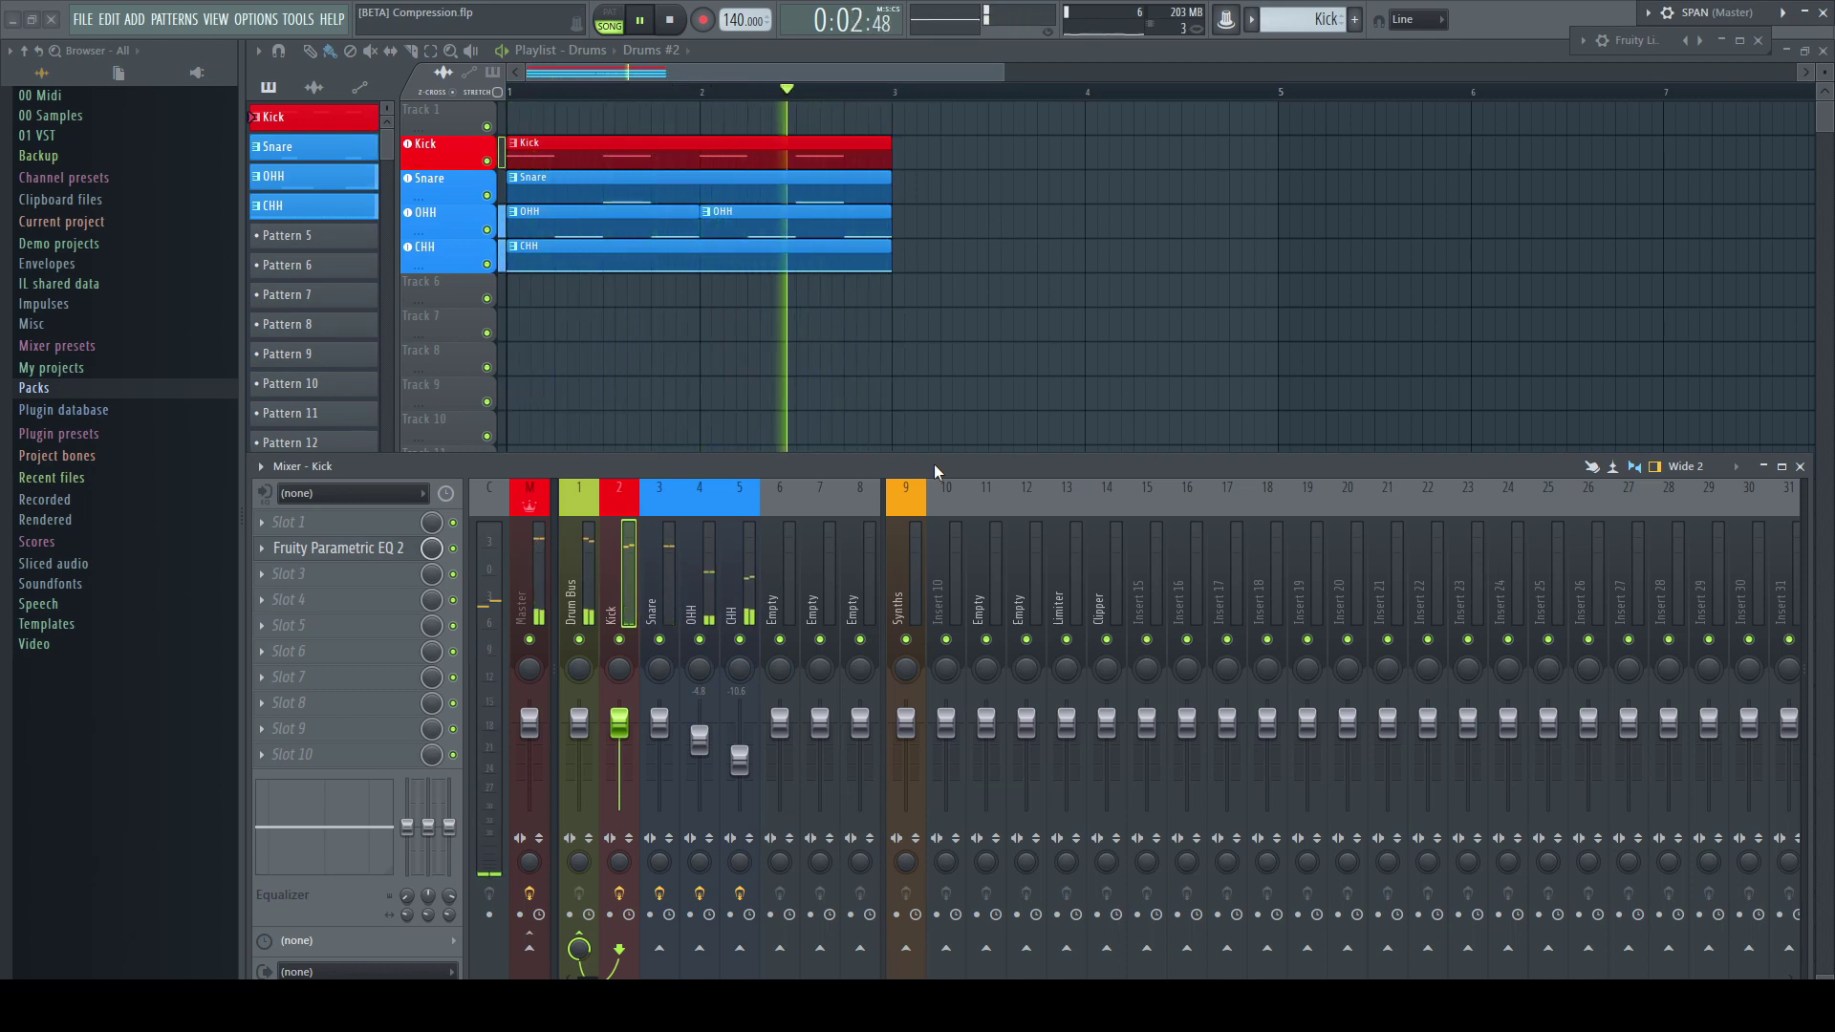
key("space")
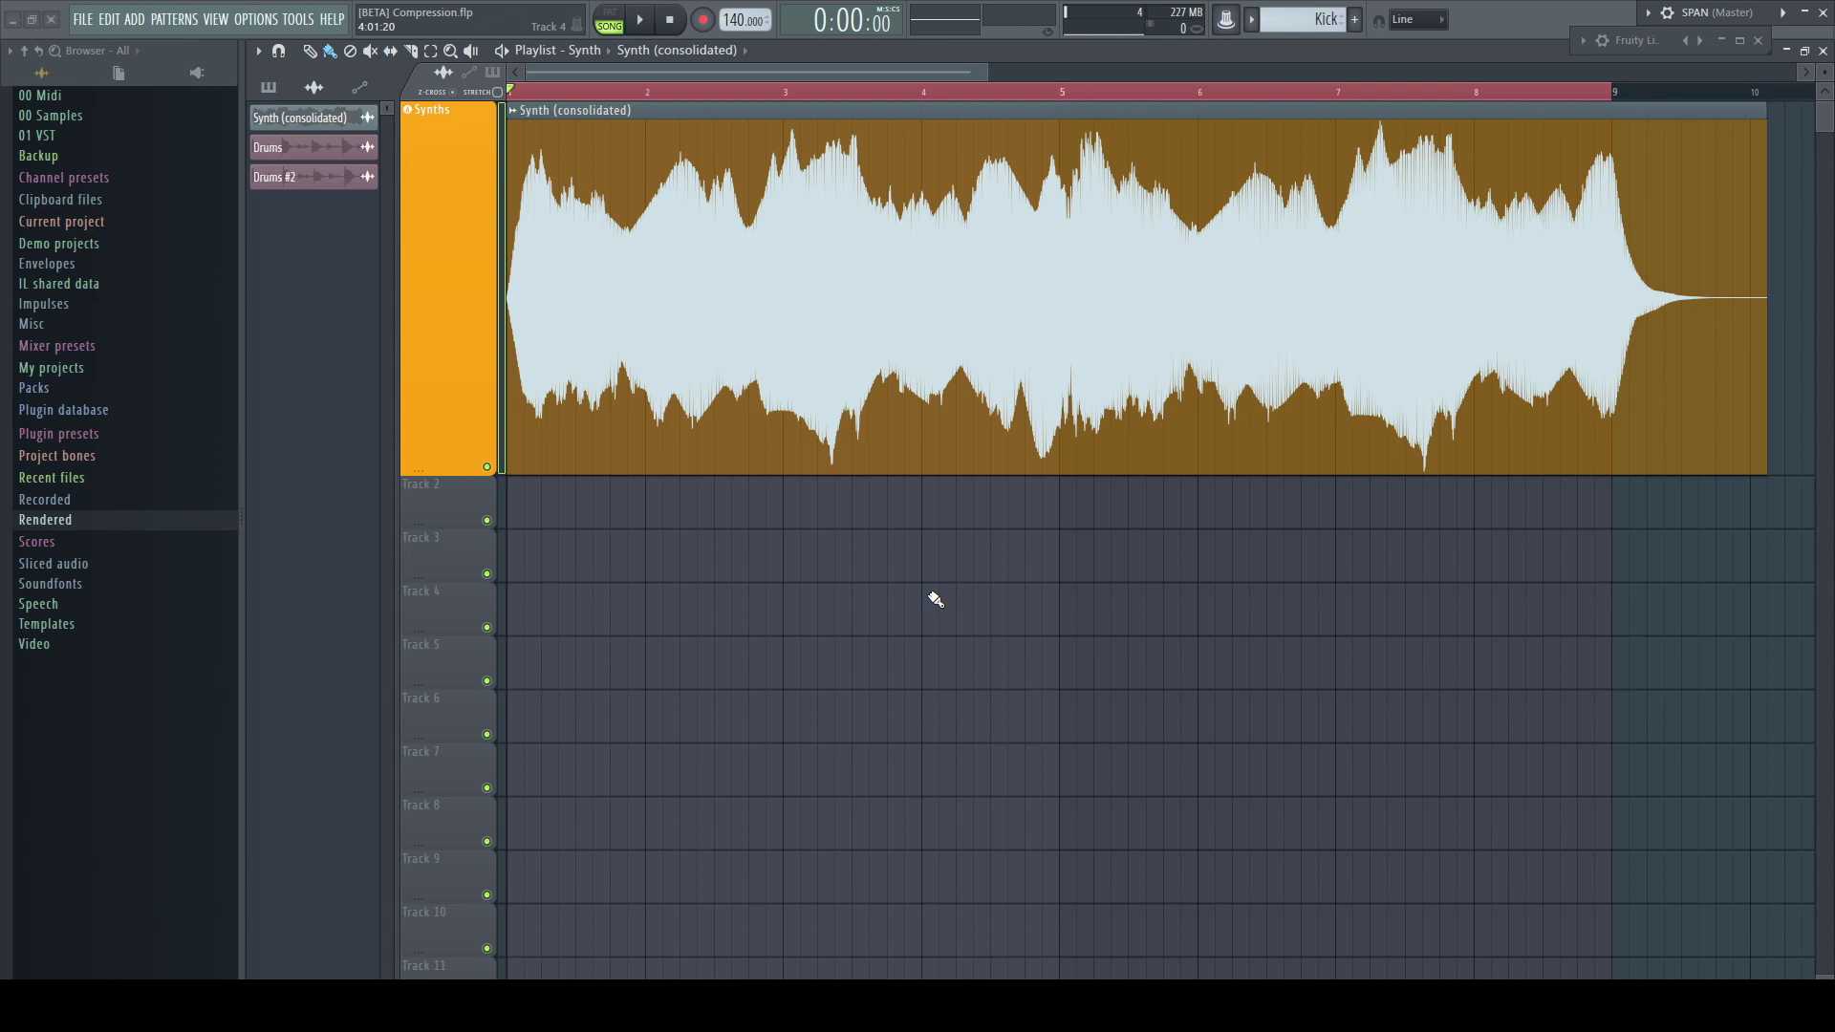
key("space")
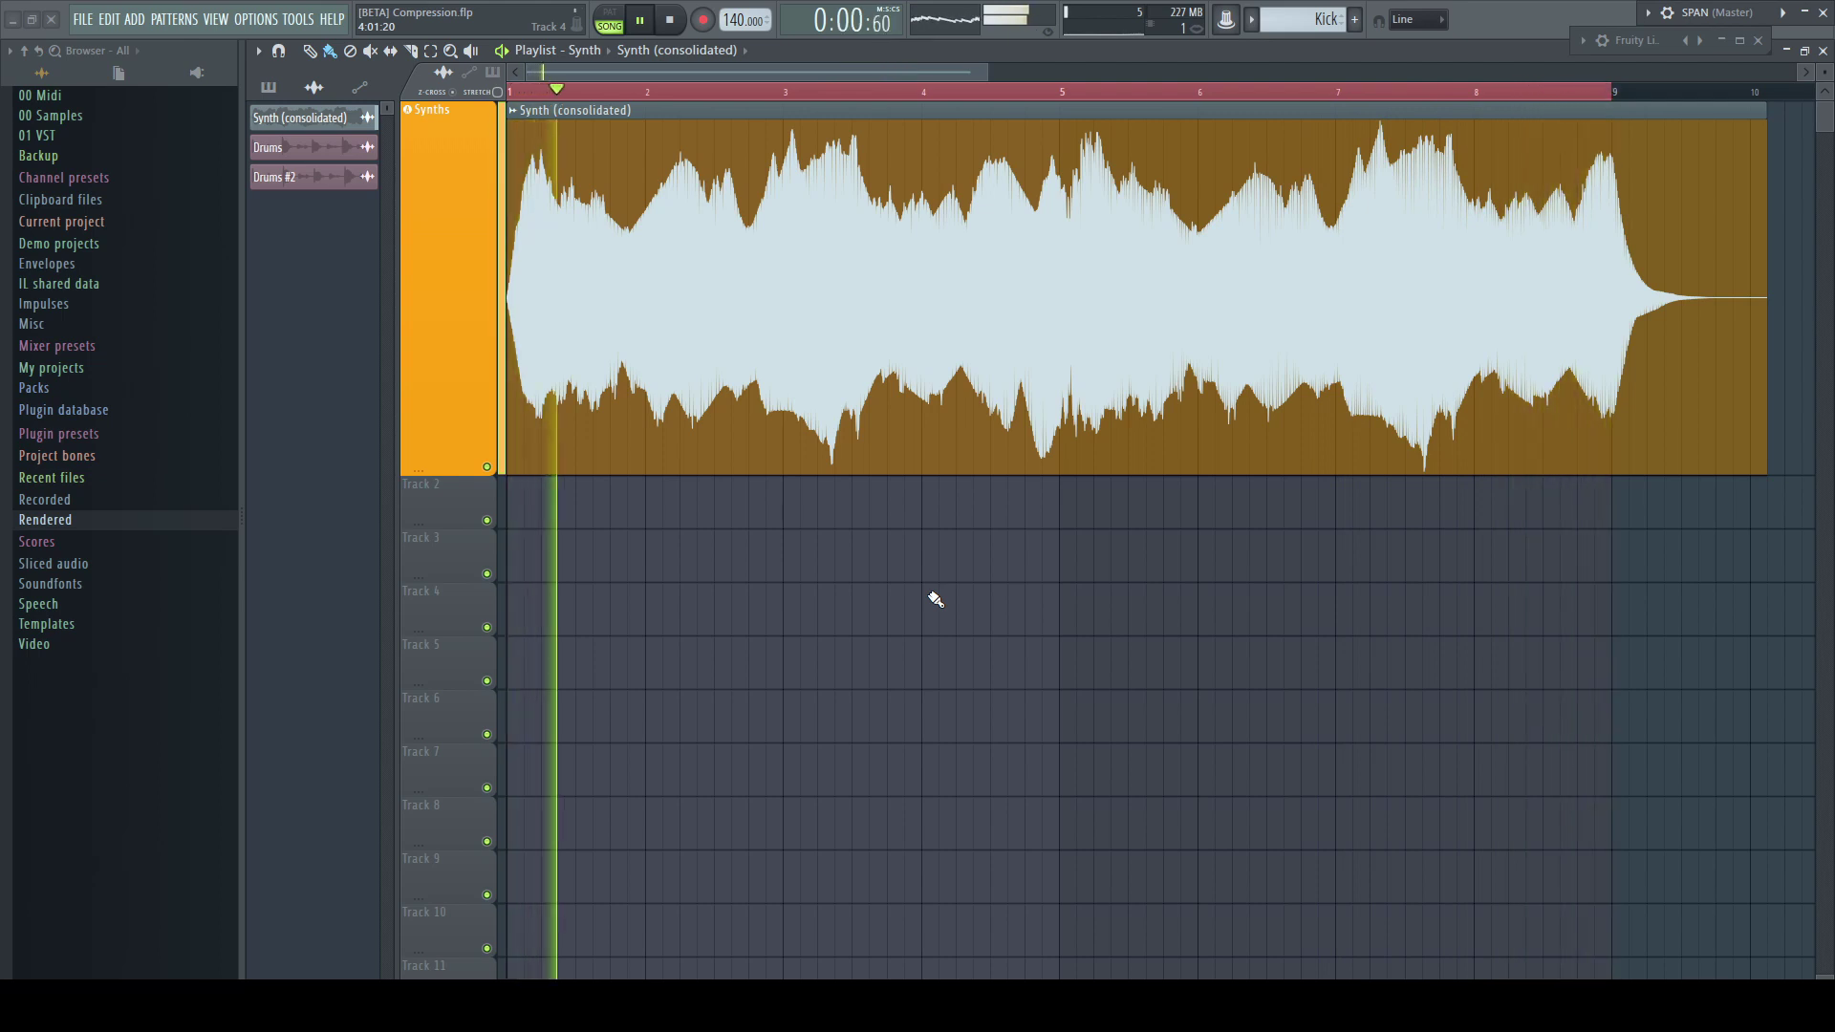
key("space")
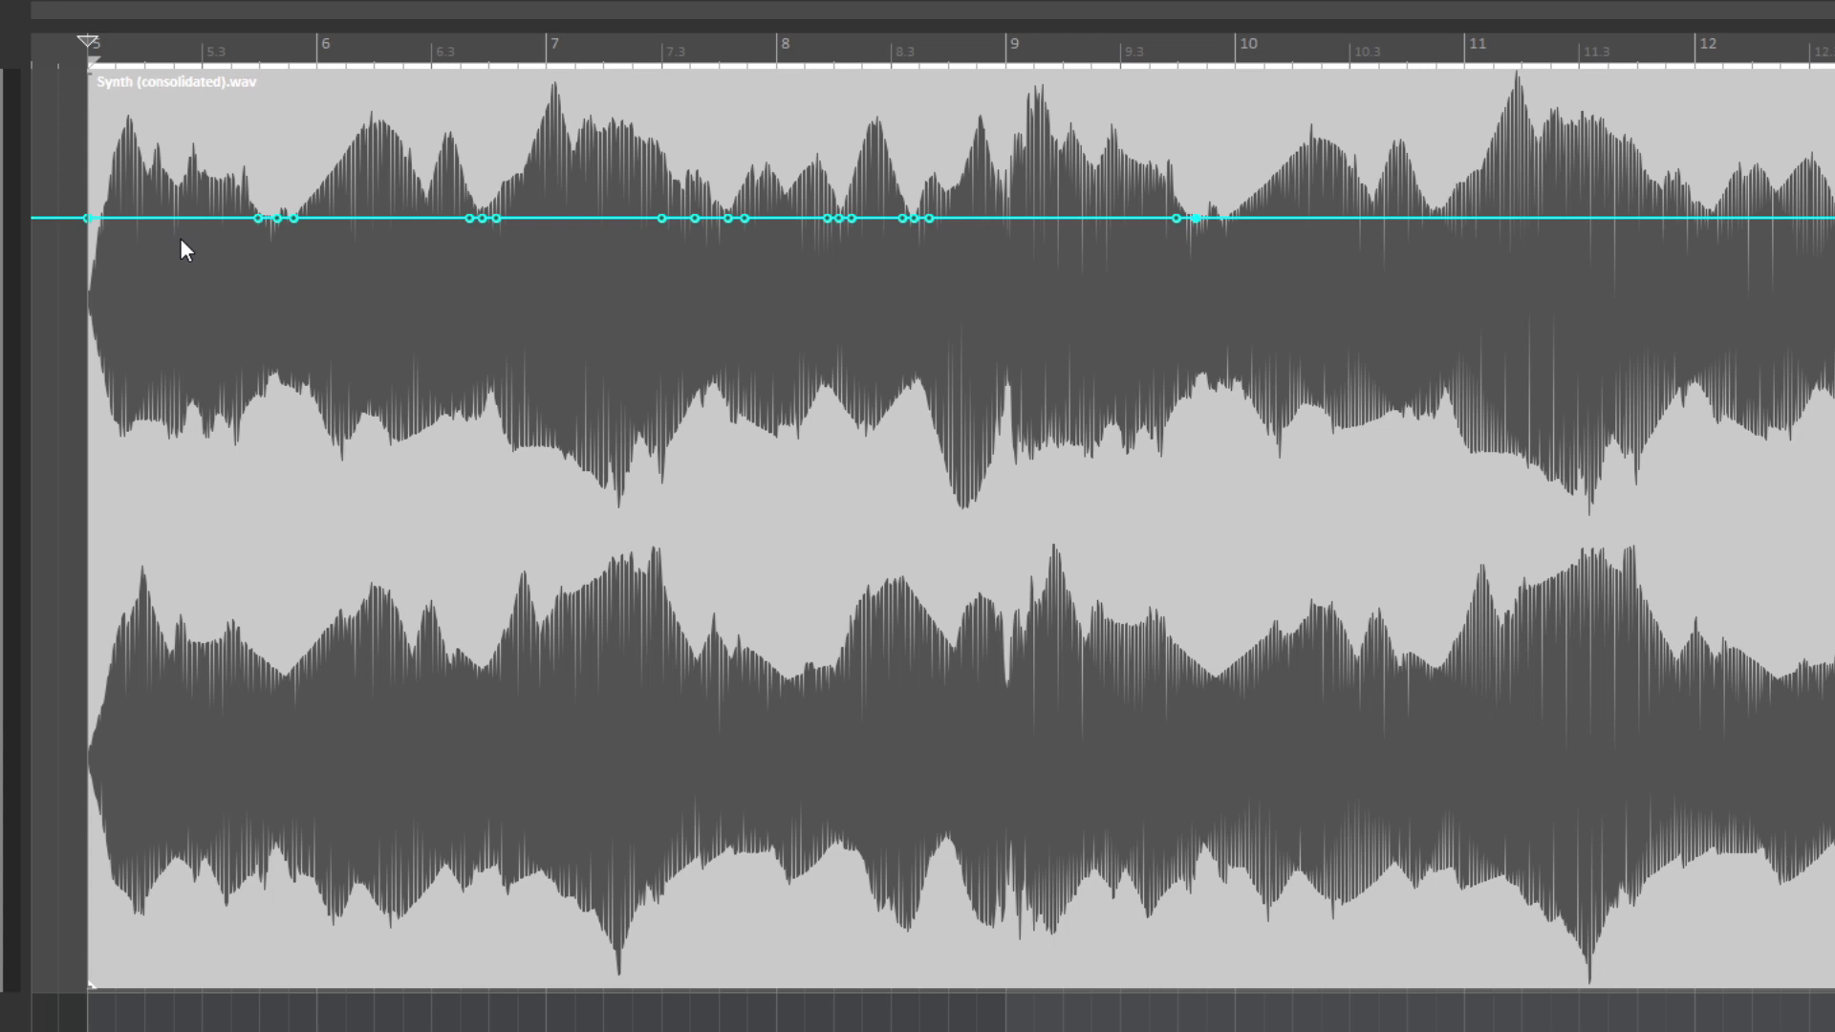
In REAPER, lower the pre-FX volume envelope over the loud sections of Synth (consolidated).wav, the section after bar 6 to about -2.6 dB.
left_click_drag(177, 219, 174, 234)
left_click_drag(360, 227, 369, 246)
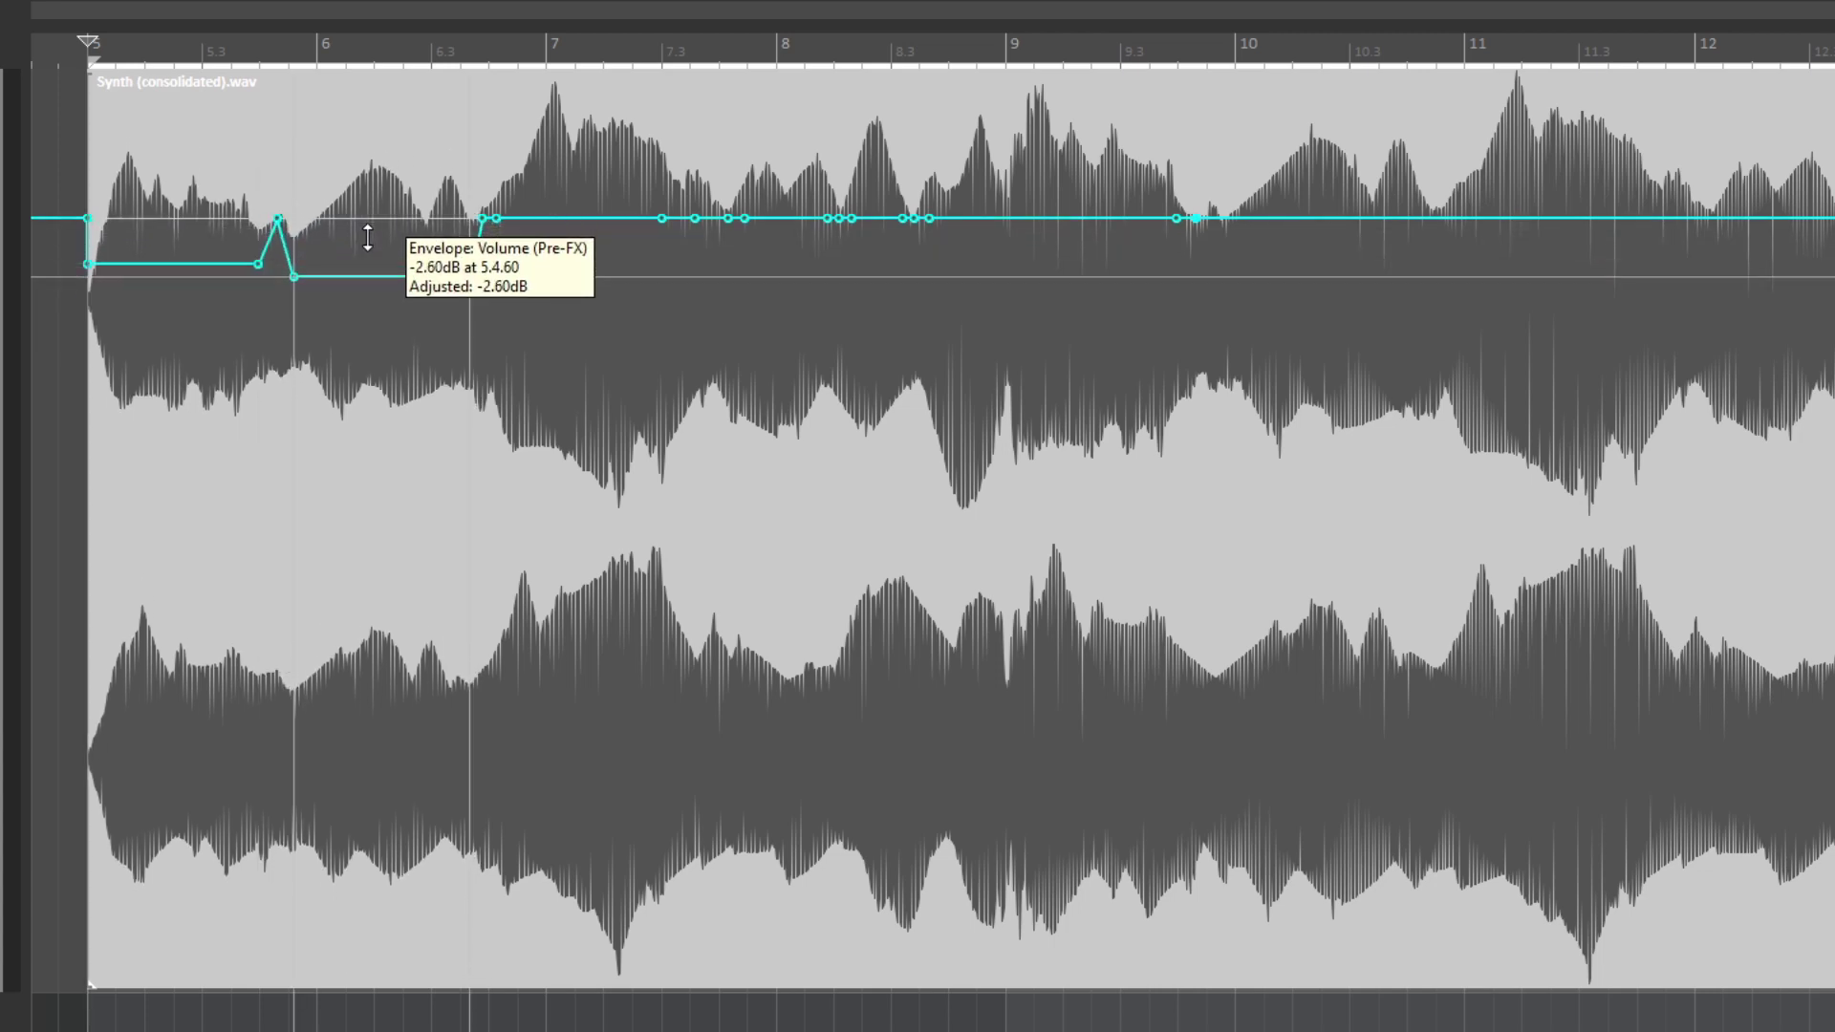
left_click_drag(552, 219, 556, 238)
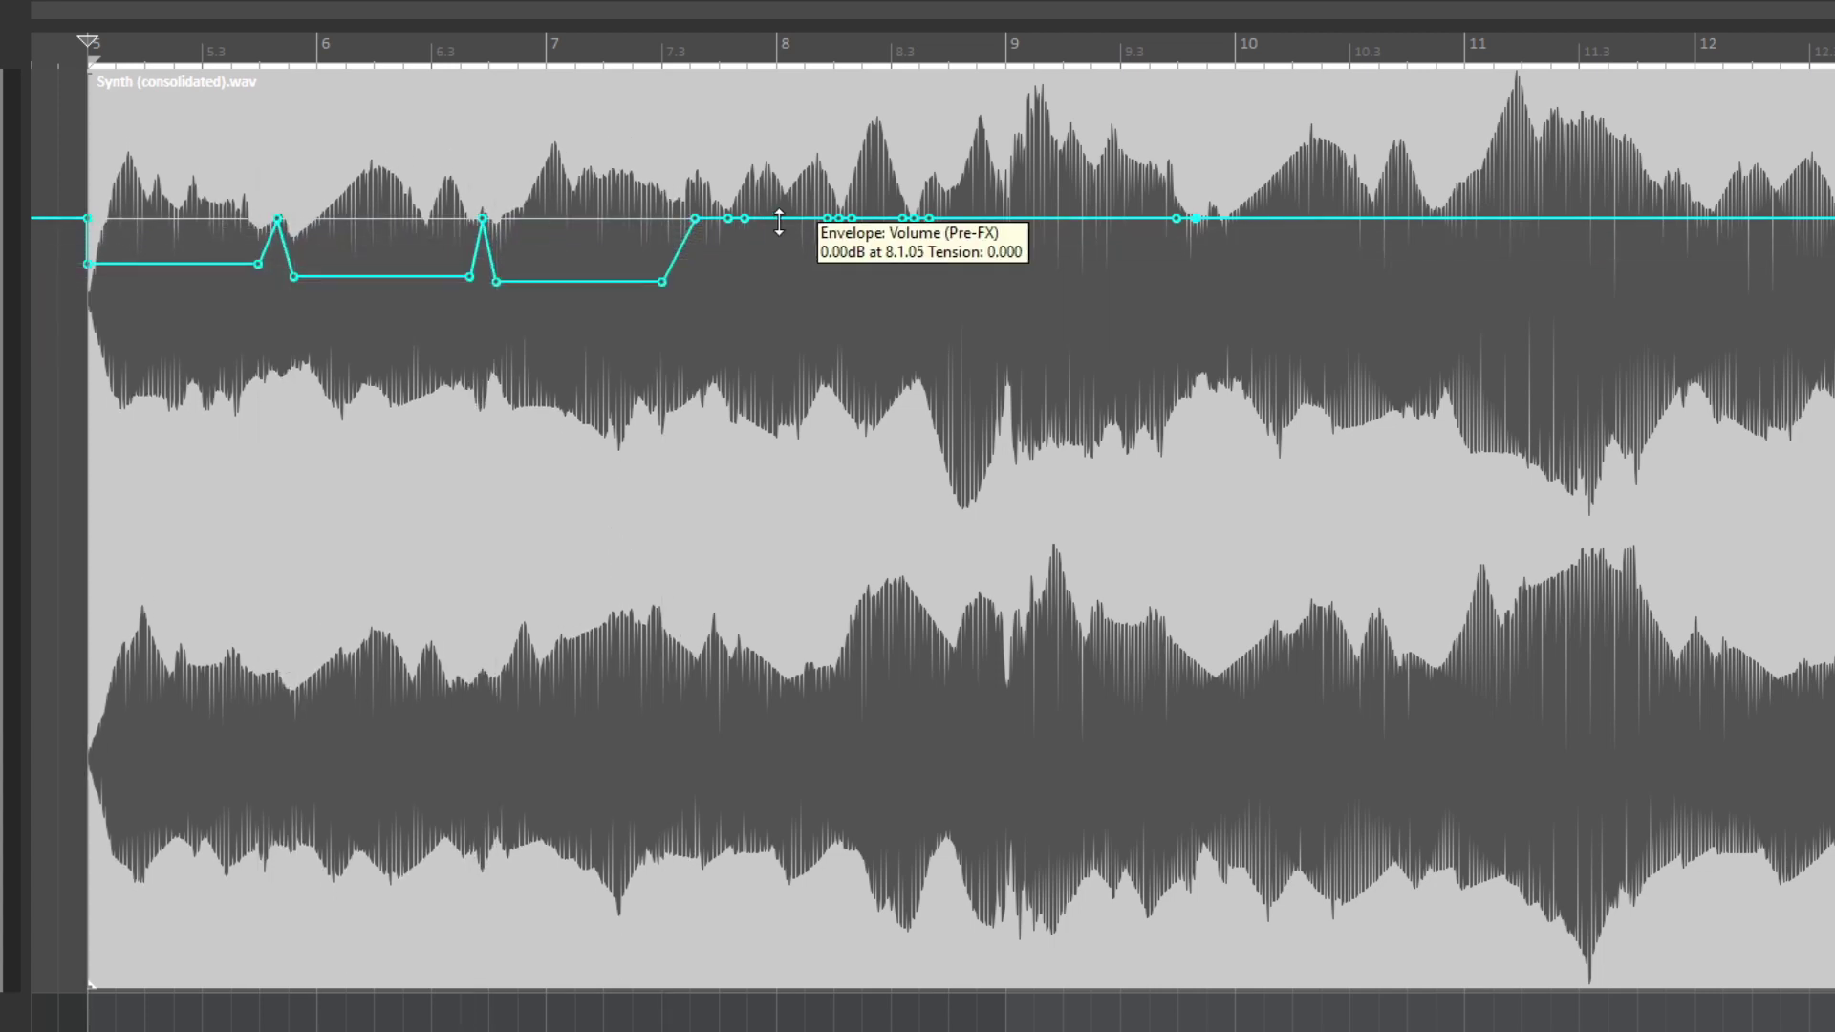
left_click_drag(778, 218, 869, 242)
left_click_drag(1000, 221, 998, 238)
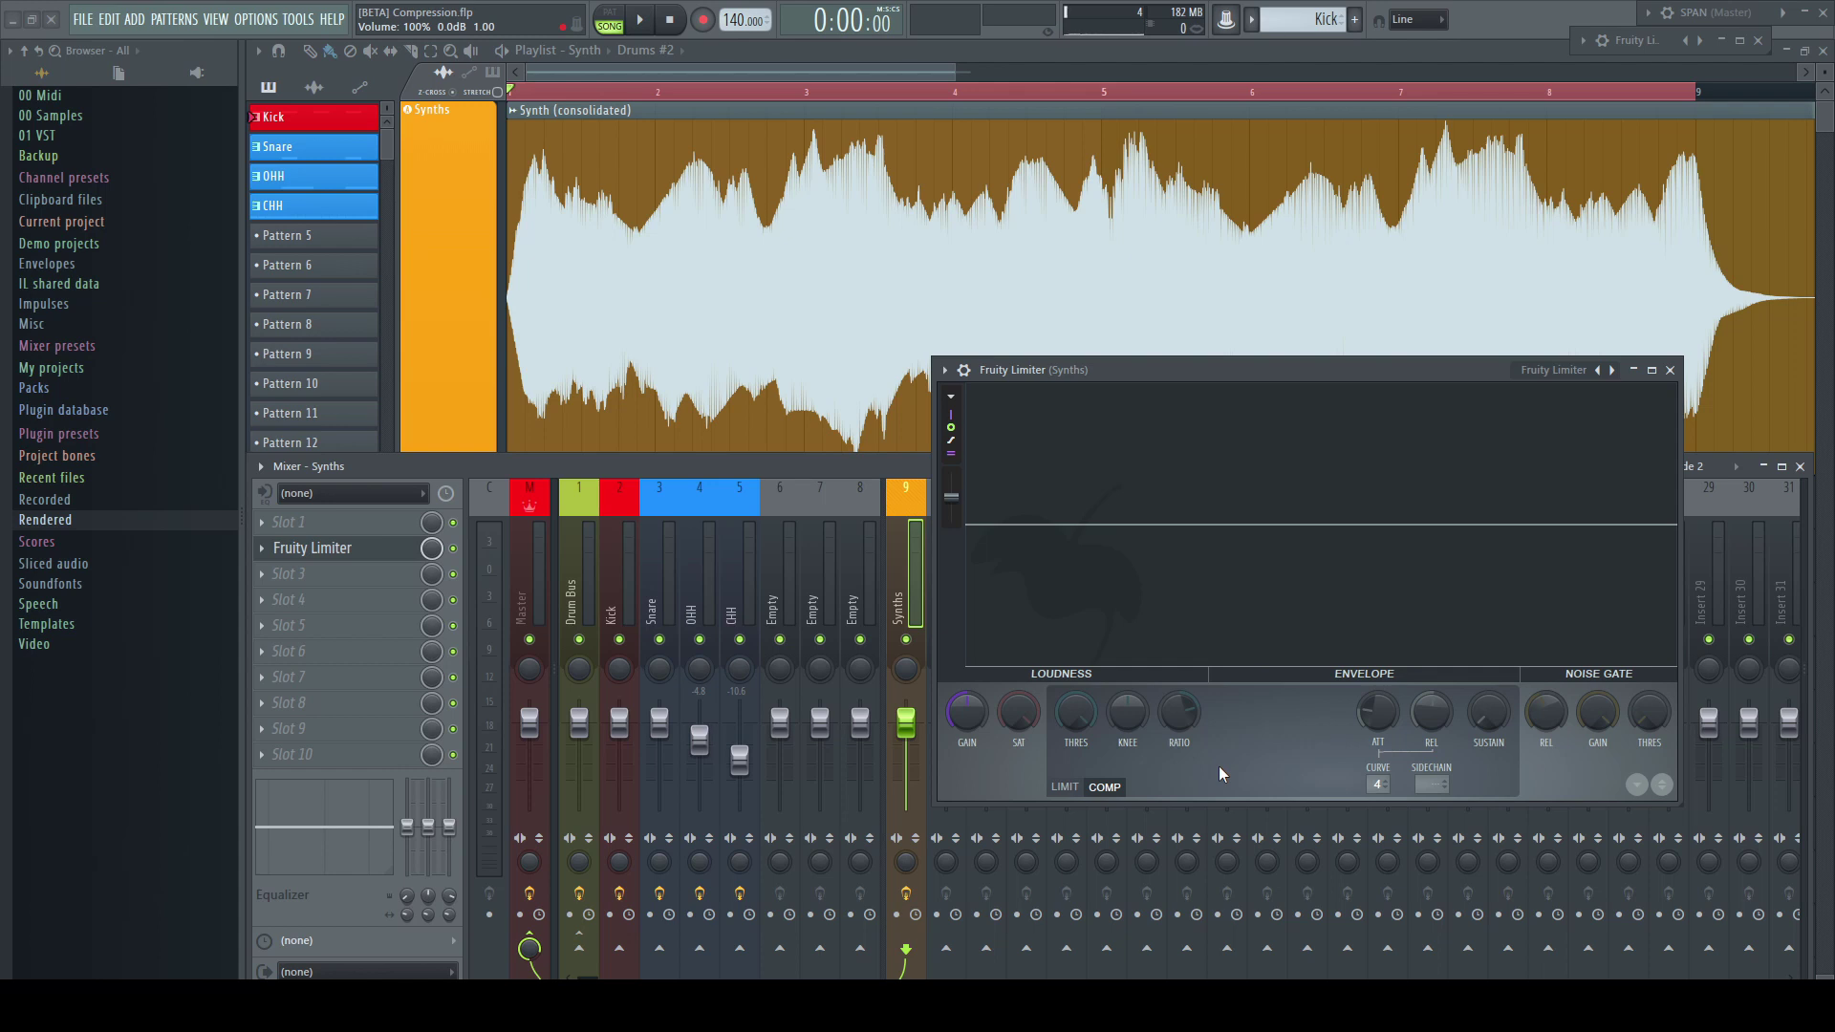
Play the synth clip and lower the threshold of the Synths limiter well into the waveform, and stop playback.
key("space")
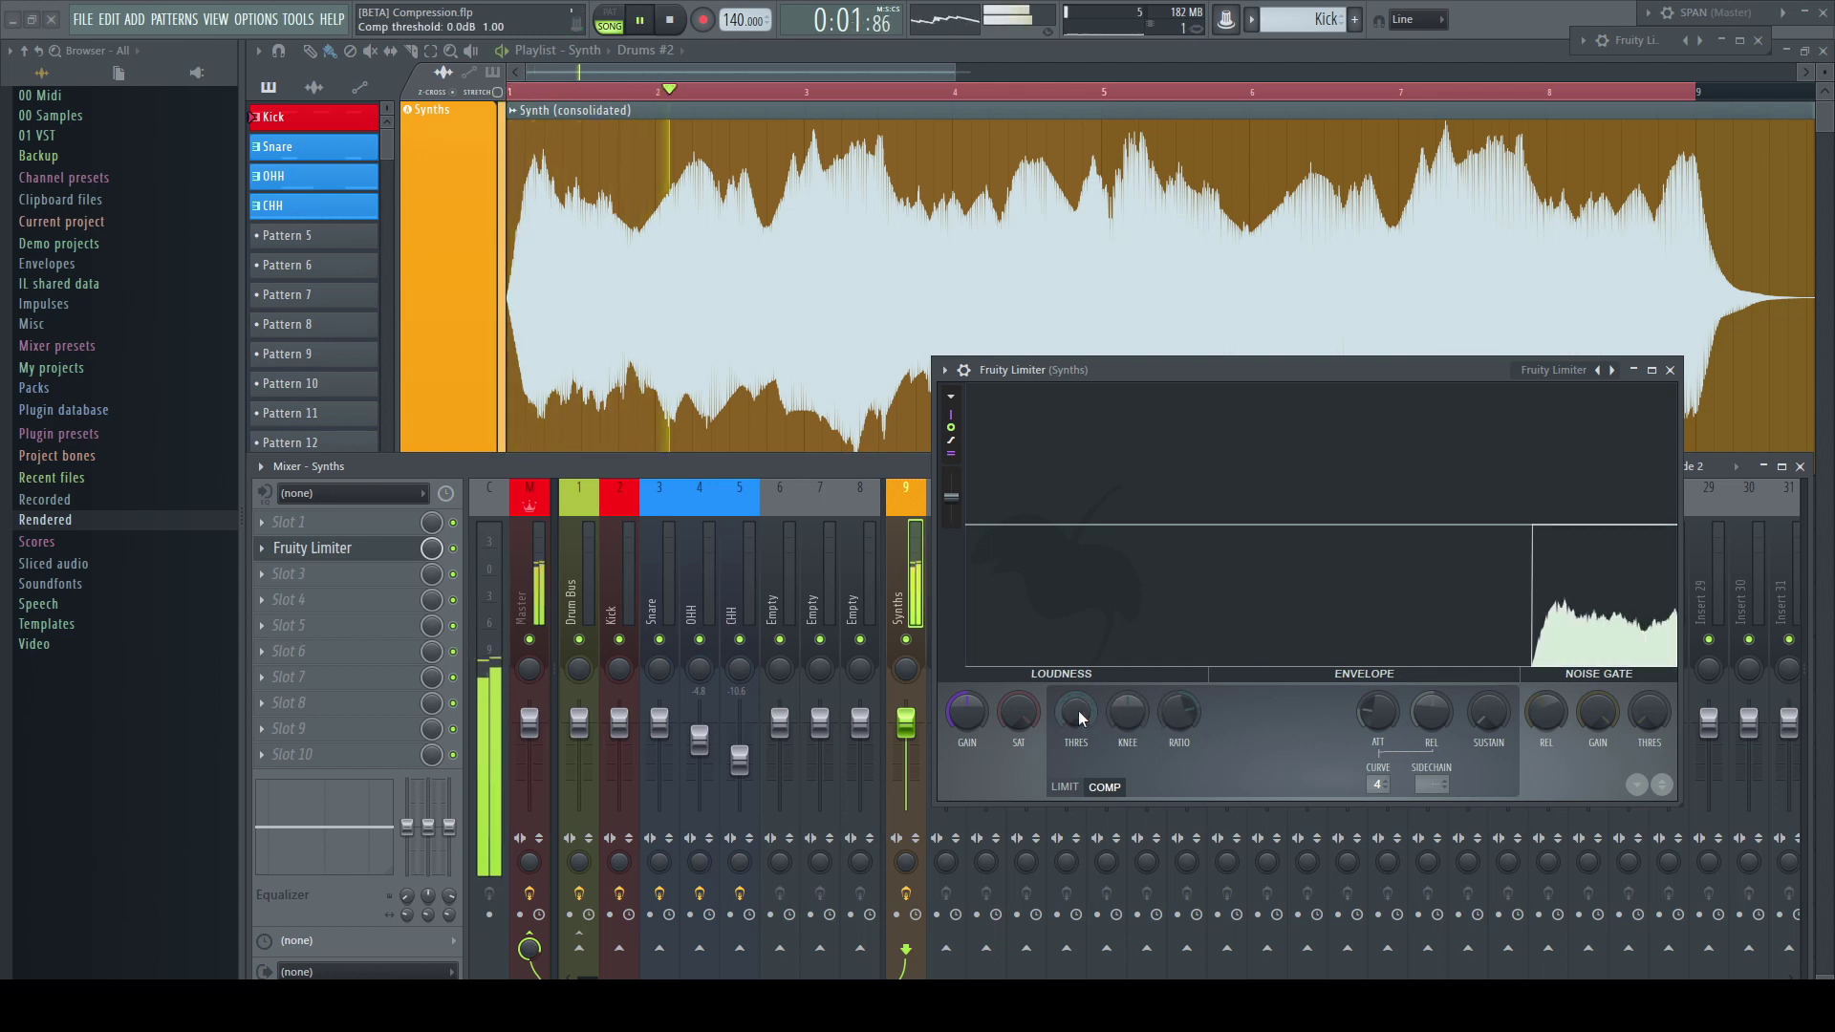
left_click_drag(1076, 716, 1076, 805)
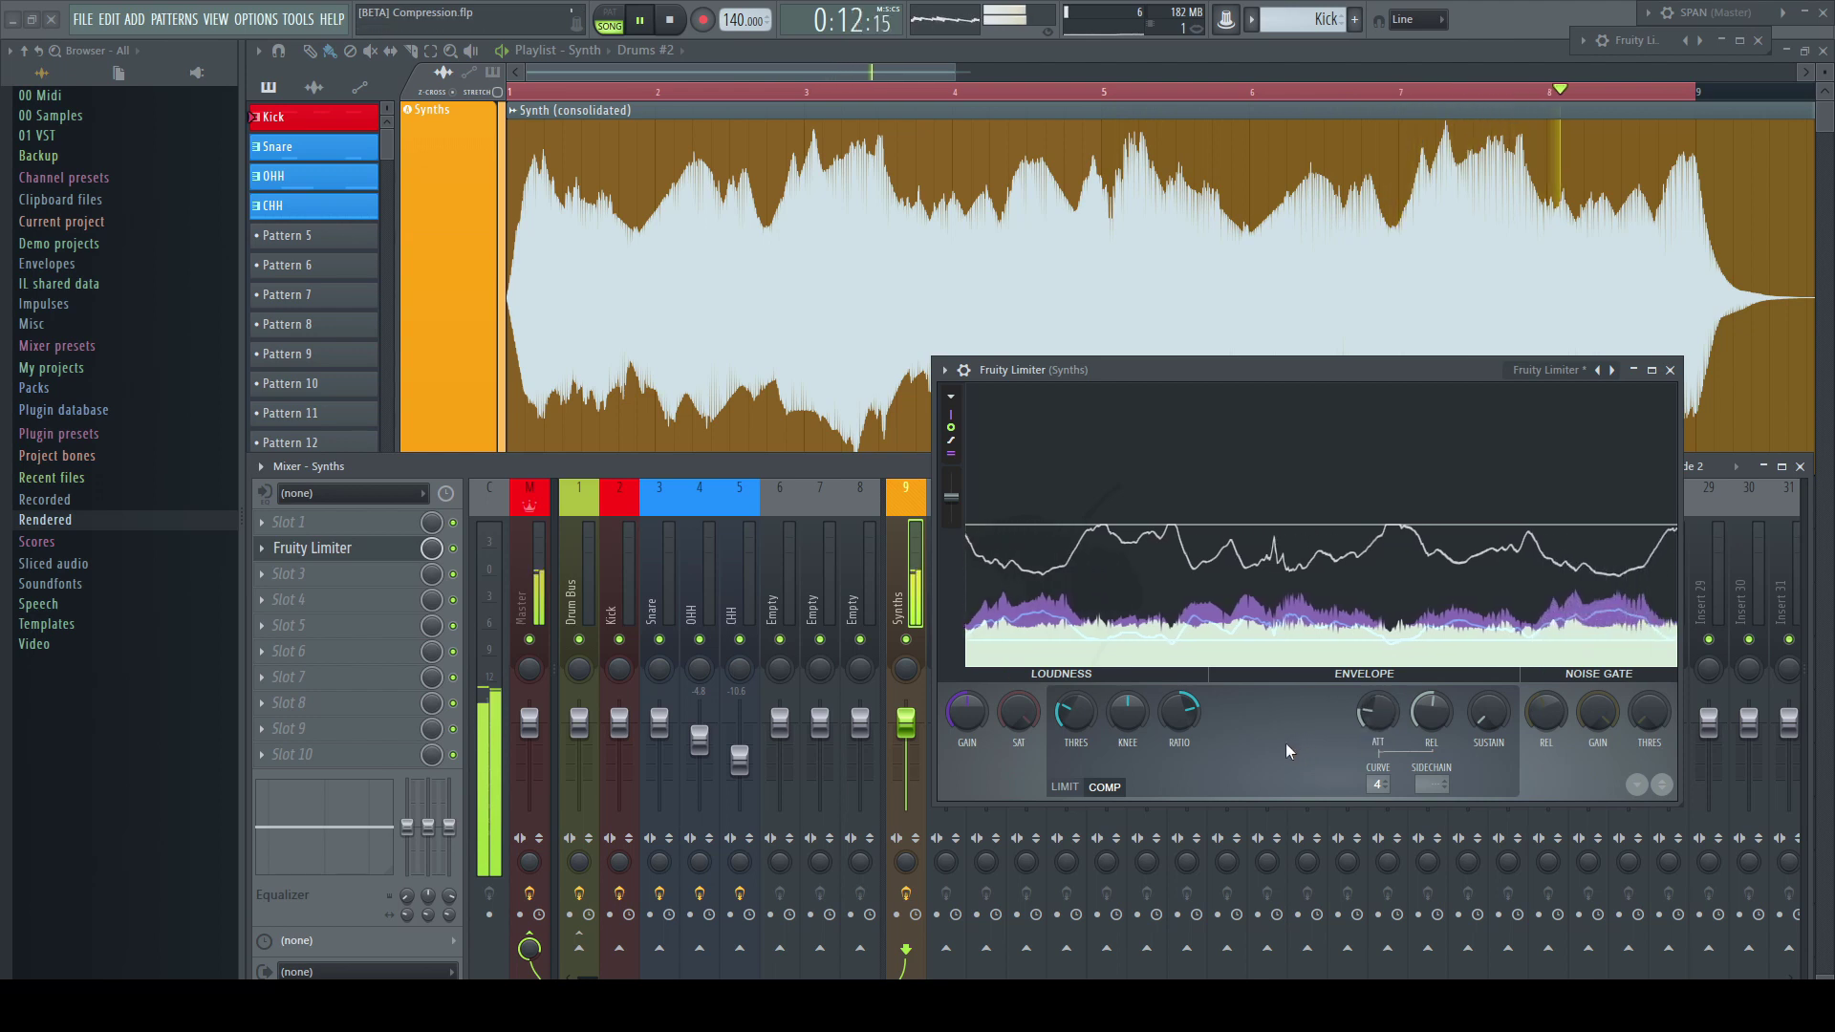
key("space")
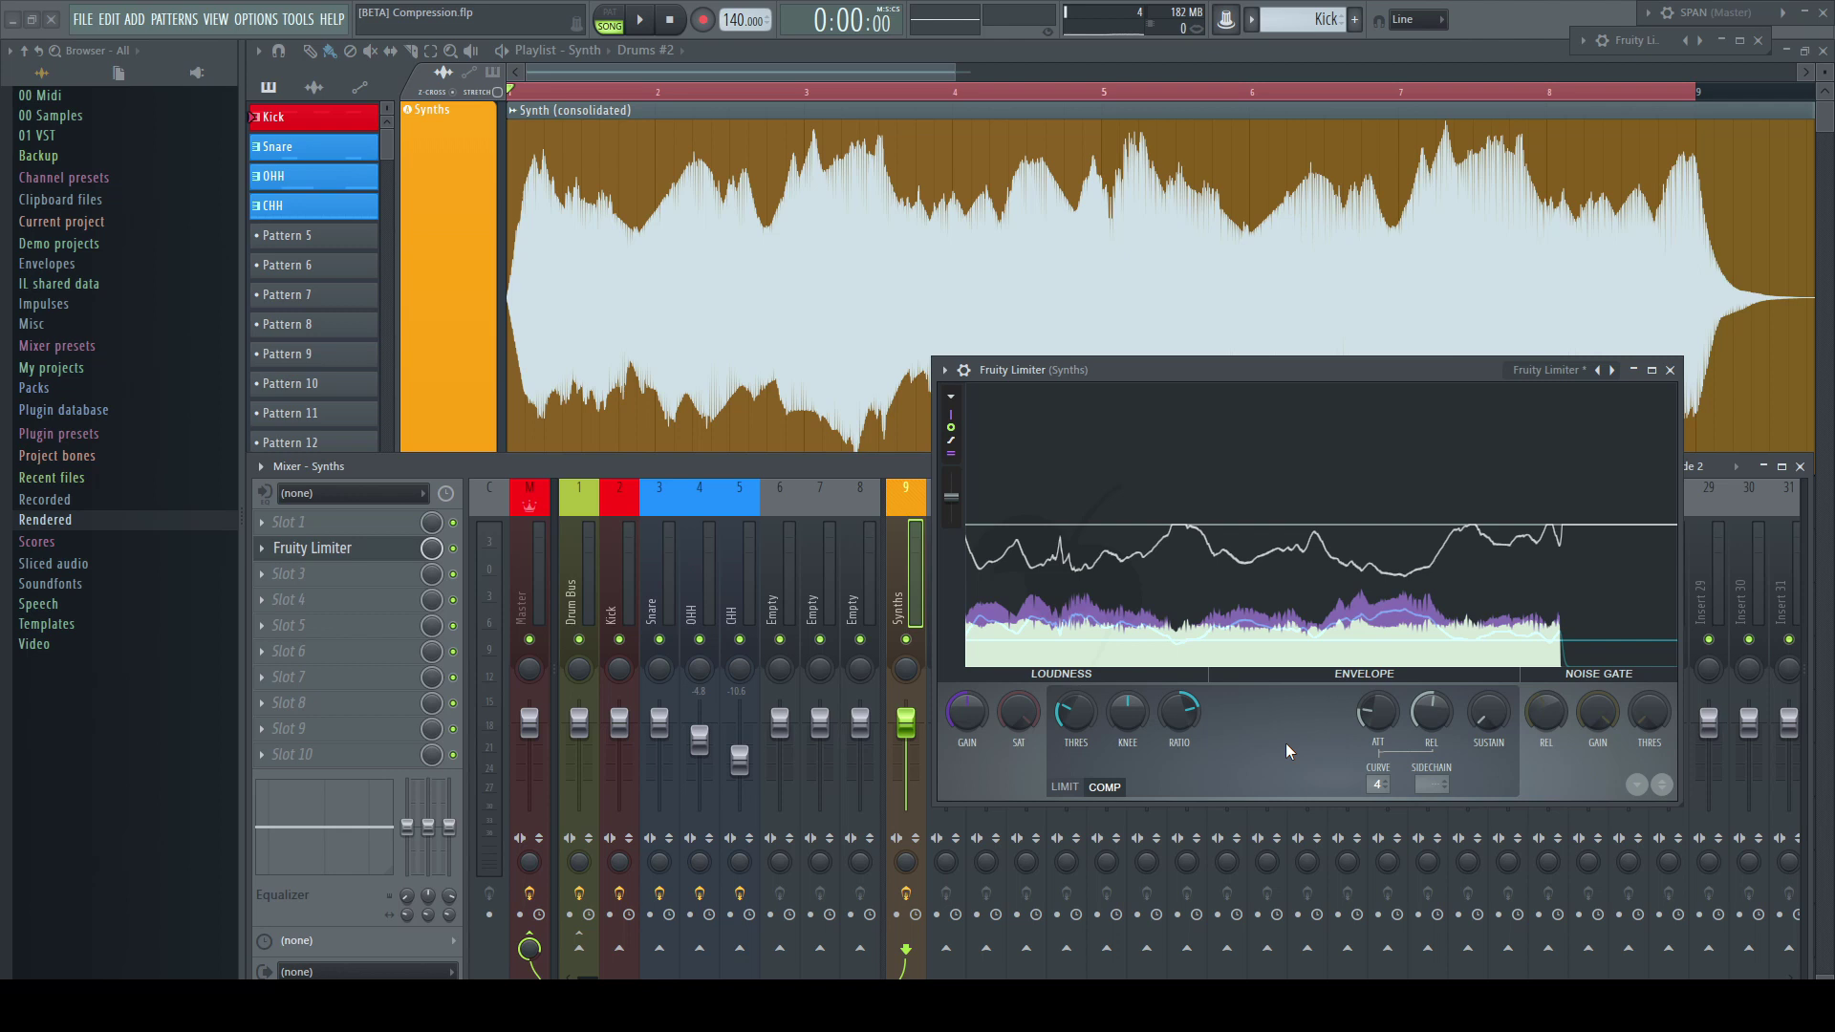
Replay the synth clip while adjusting the limiter's attack, lengthening its release and setting the threshold to -19.7 dB, and stop playback.
key("space")
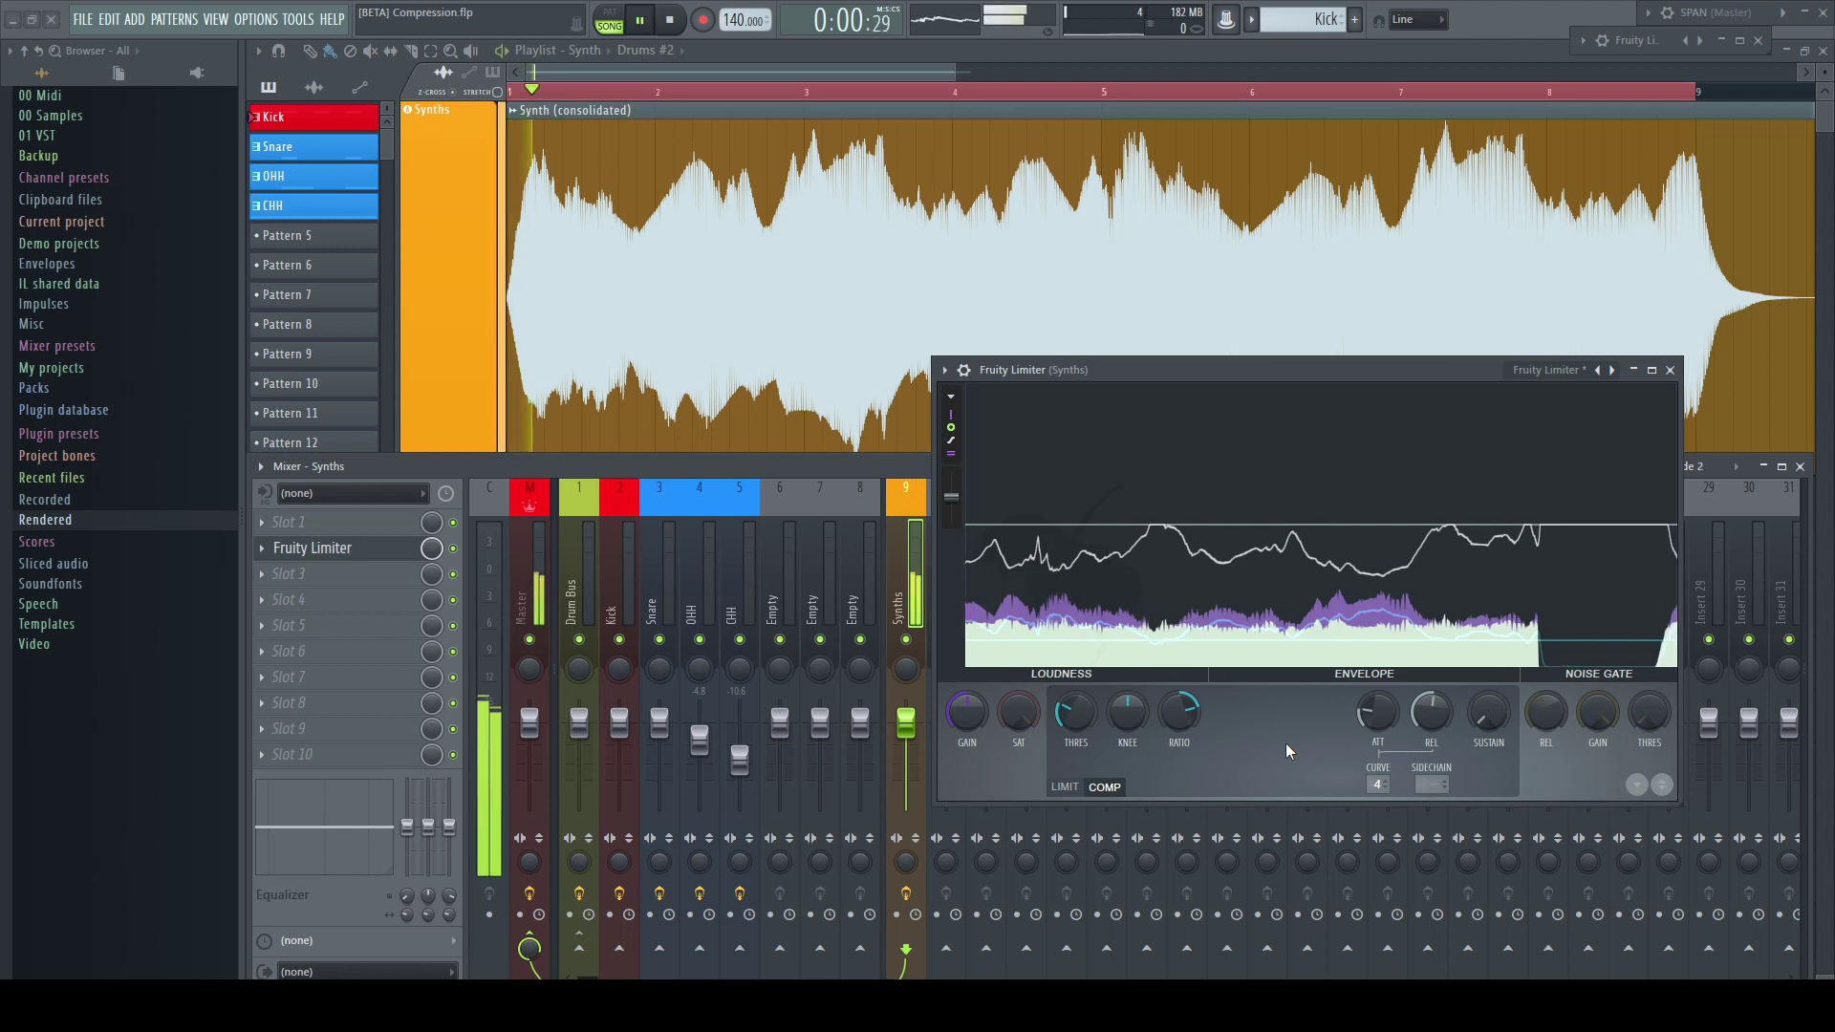
left_click_drag(1379, 718, 1431, 699)
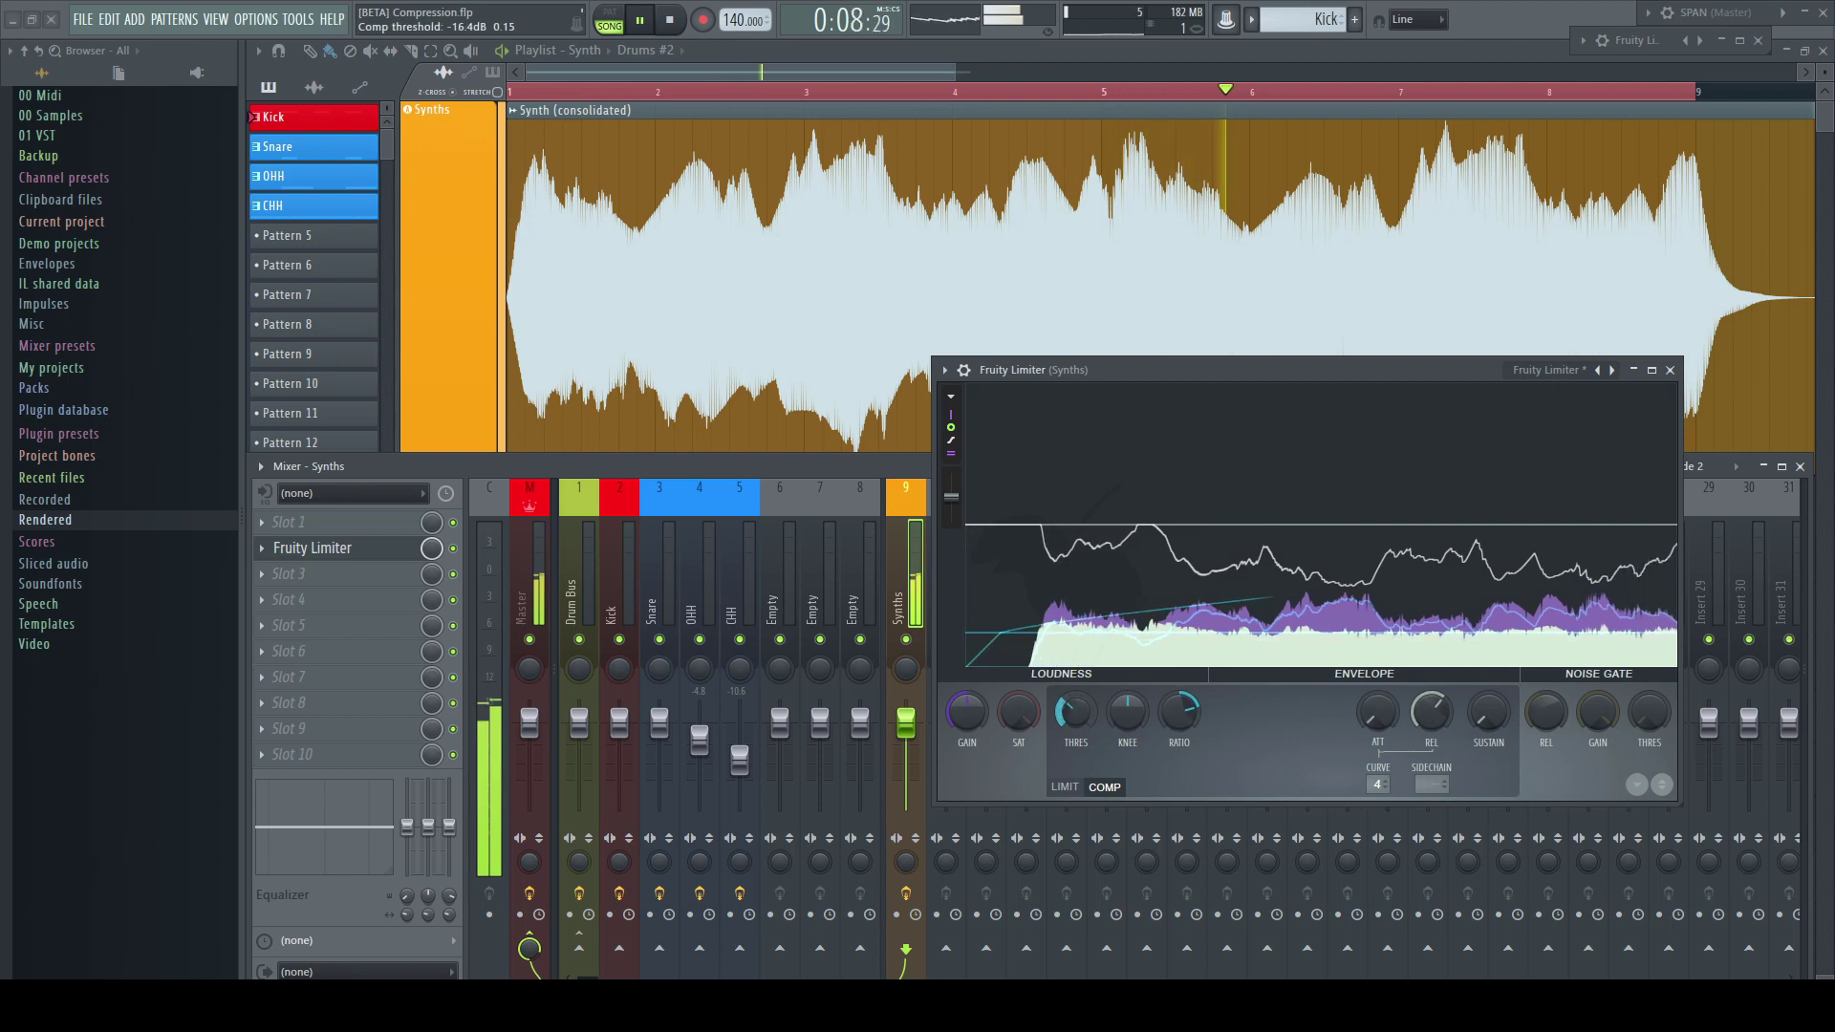
left_click_drag(1075, 712, 1075, 710)
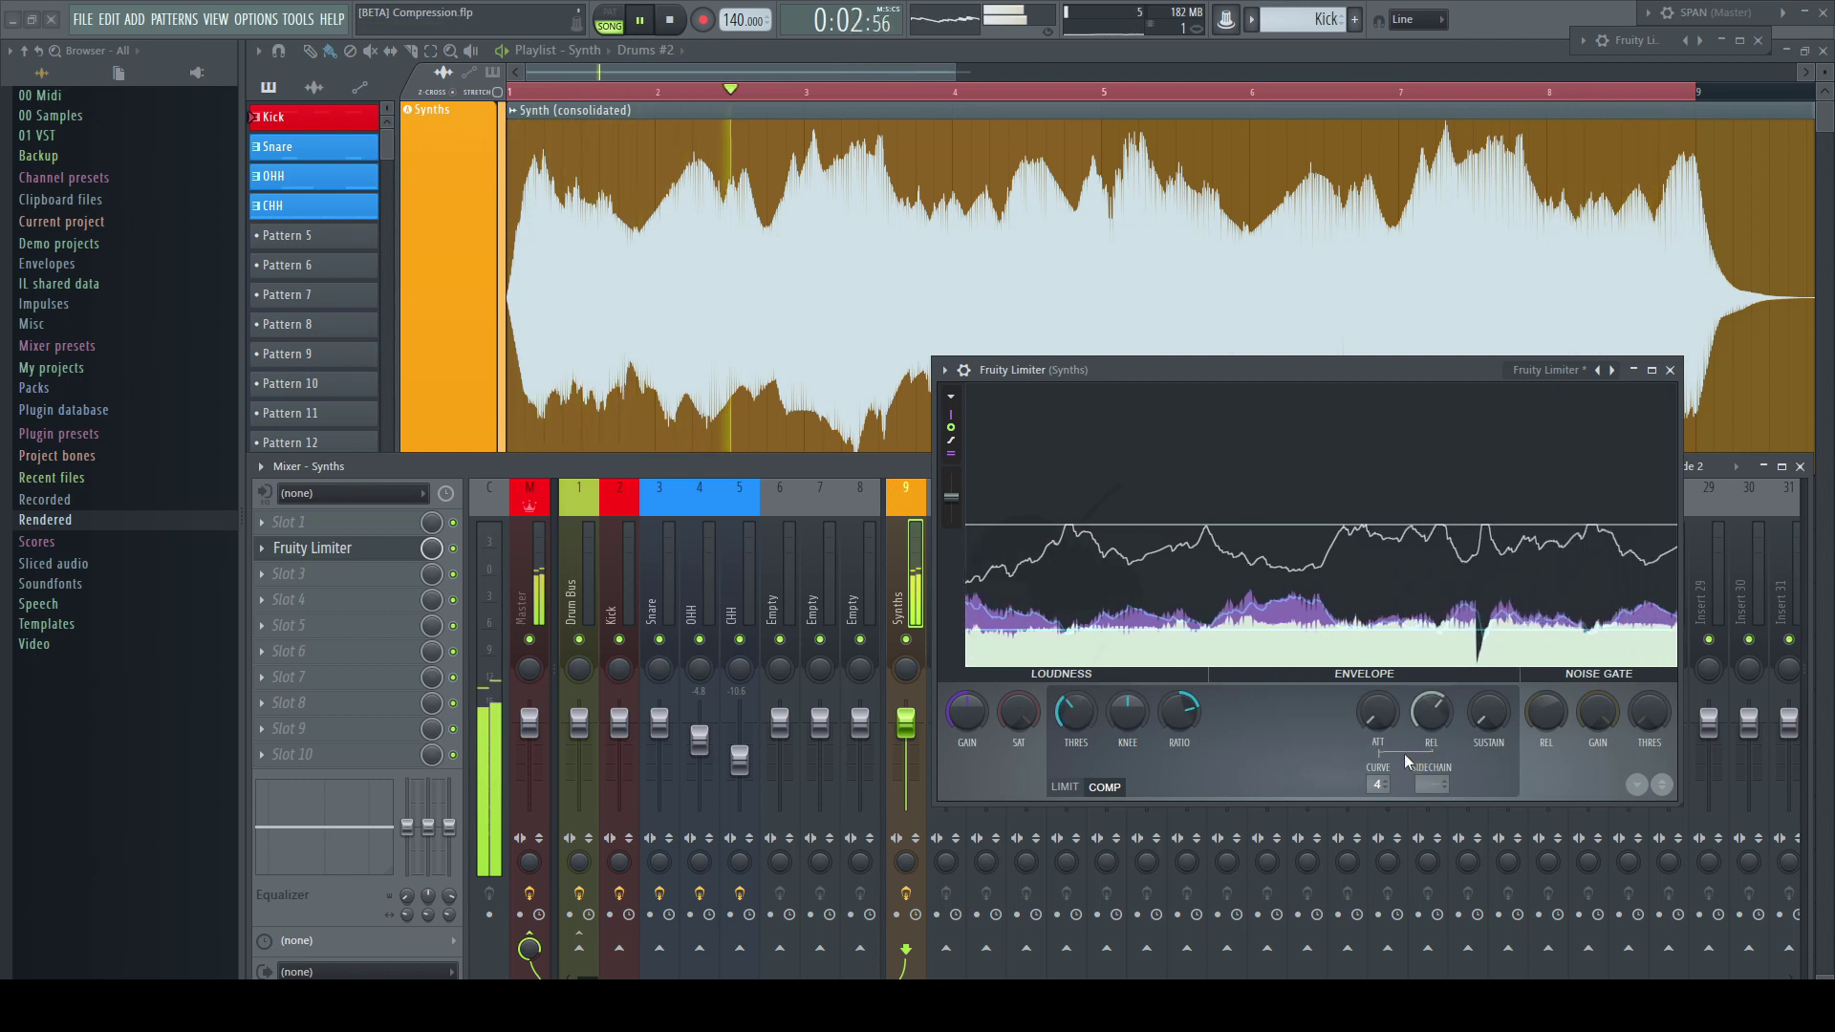
left_click_drag(1377, 711, 1377, 668)
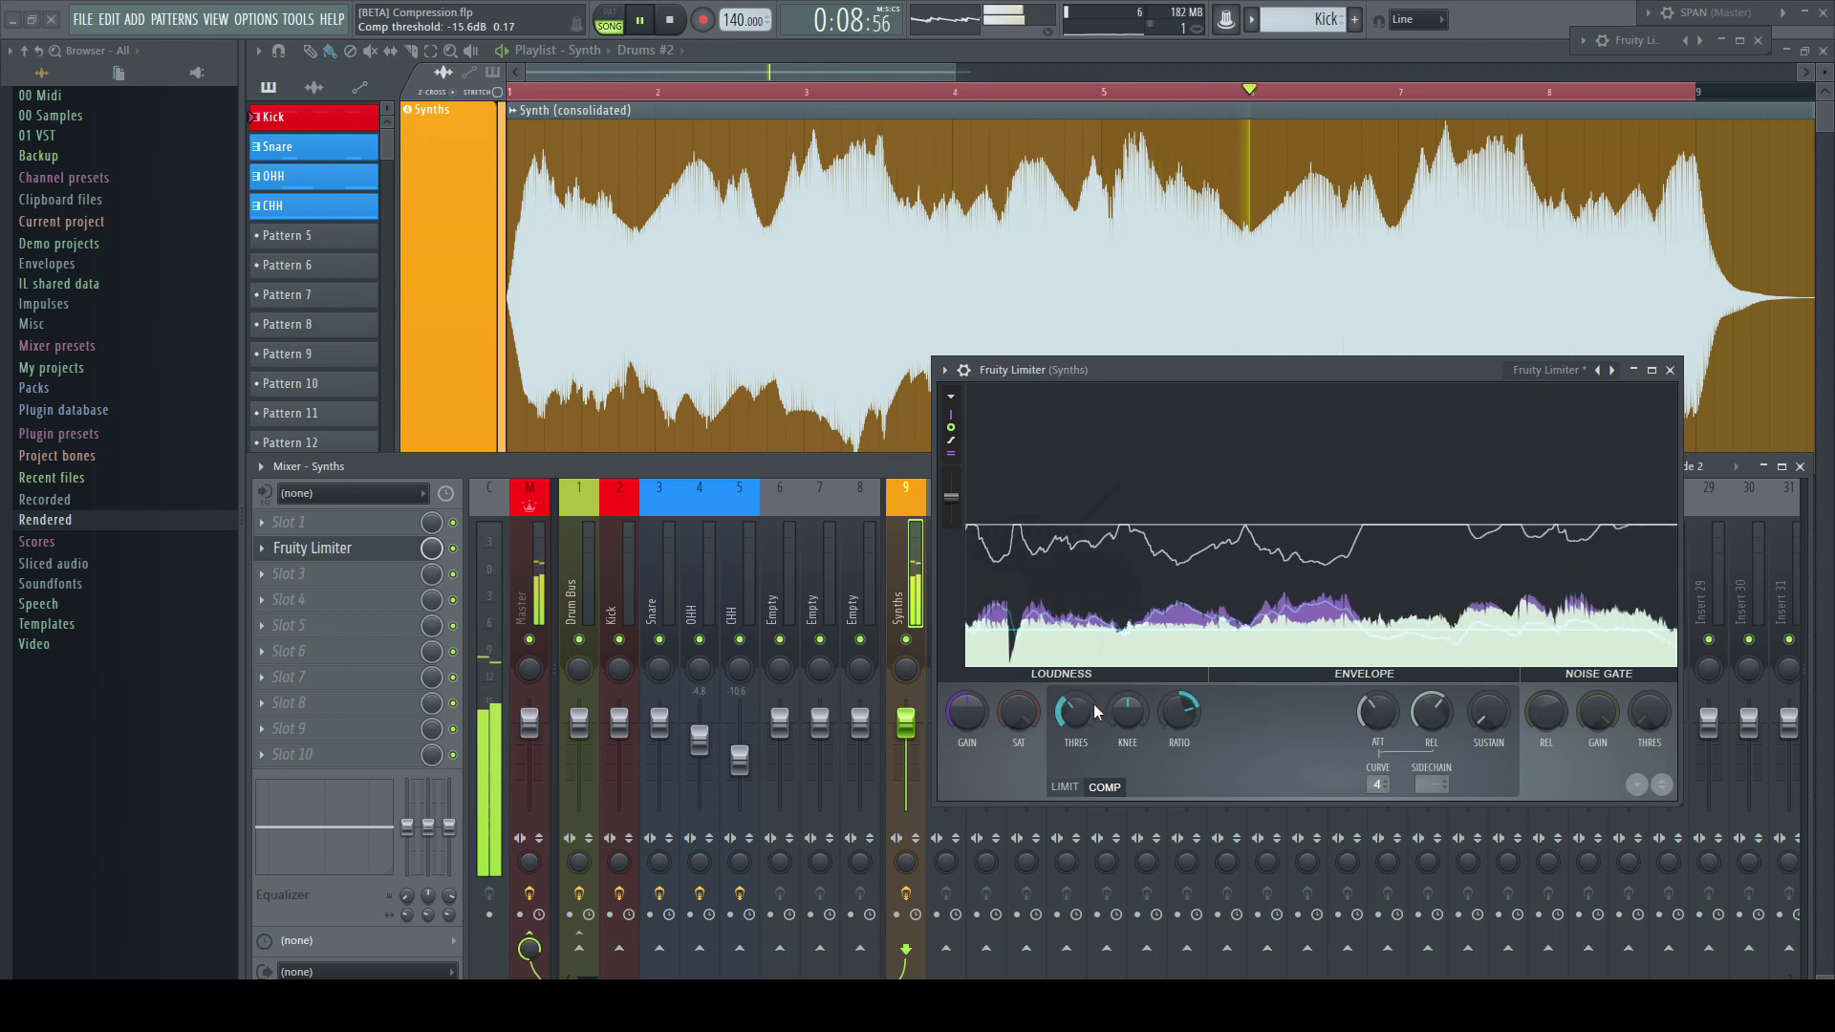
left_click_drag(1076, 710, 1075, 738)
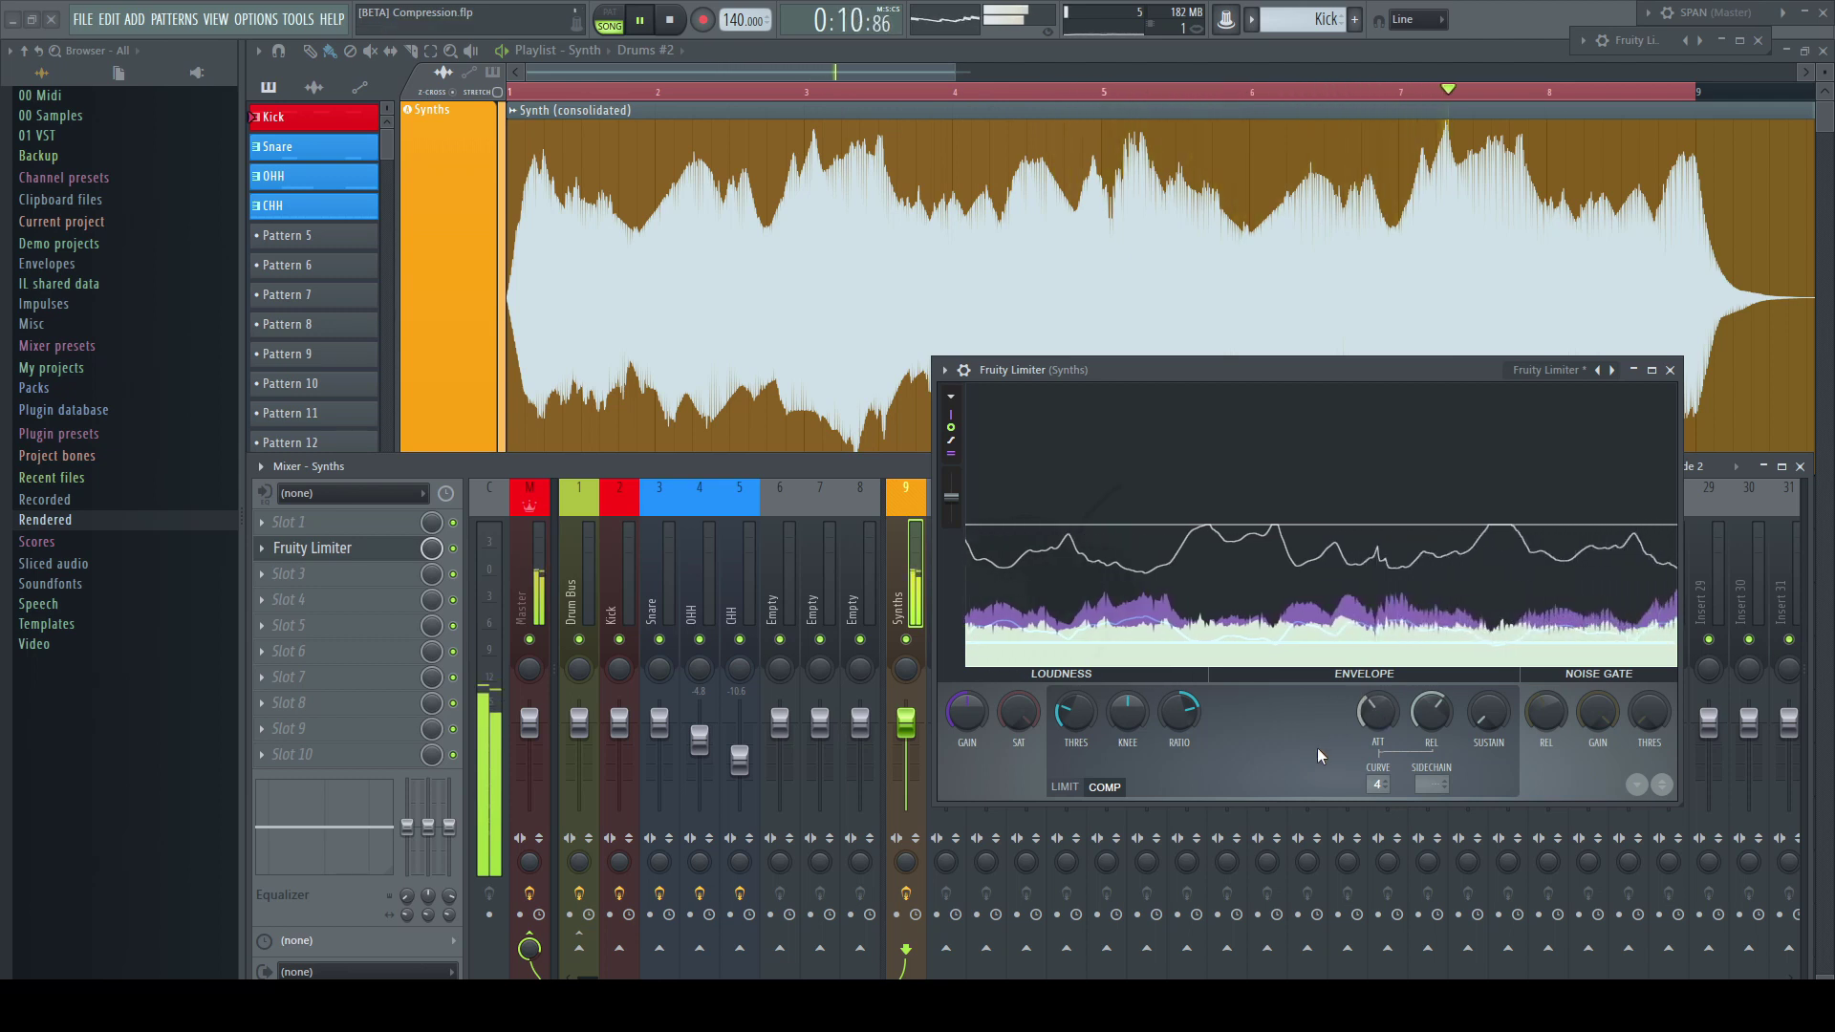
key("space")
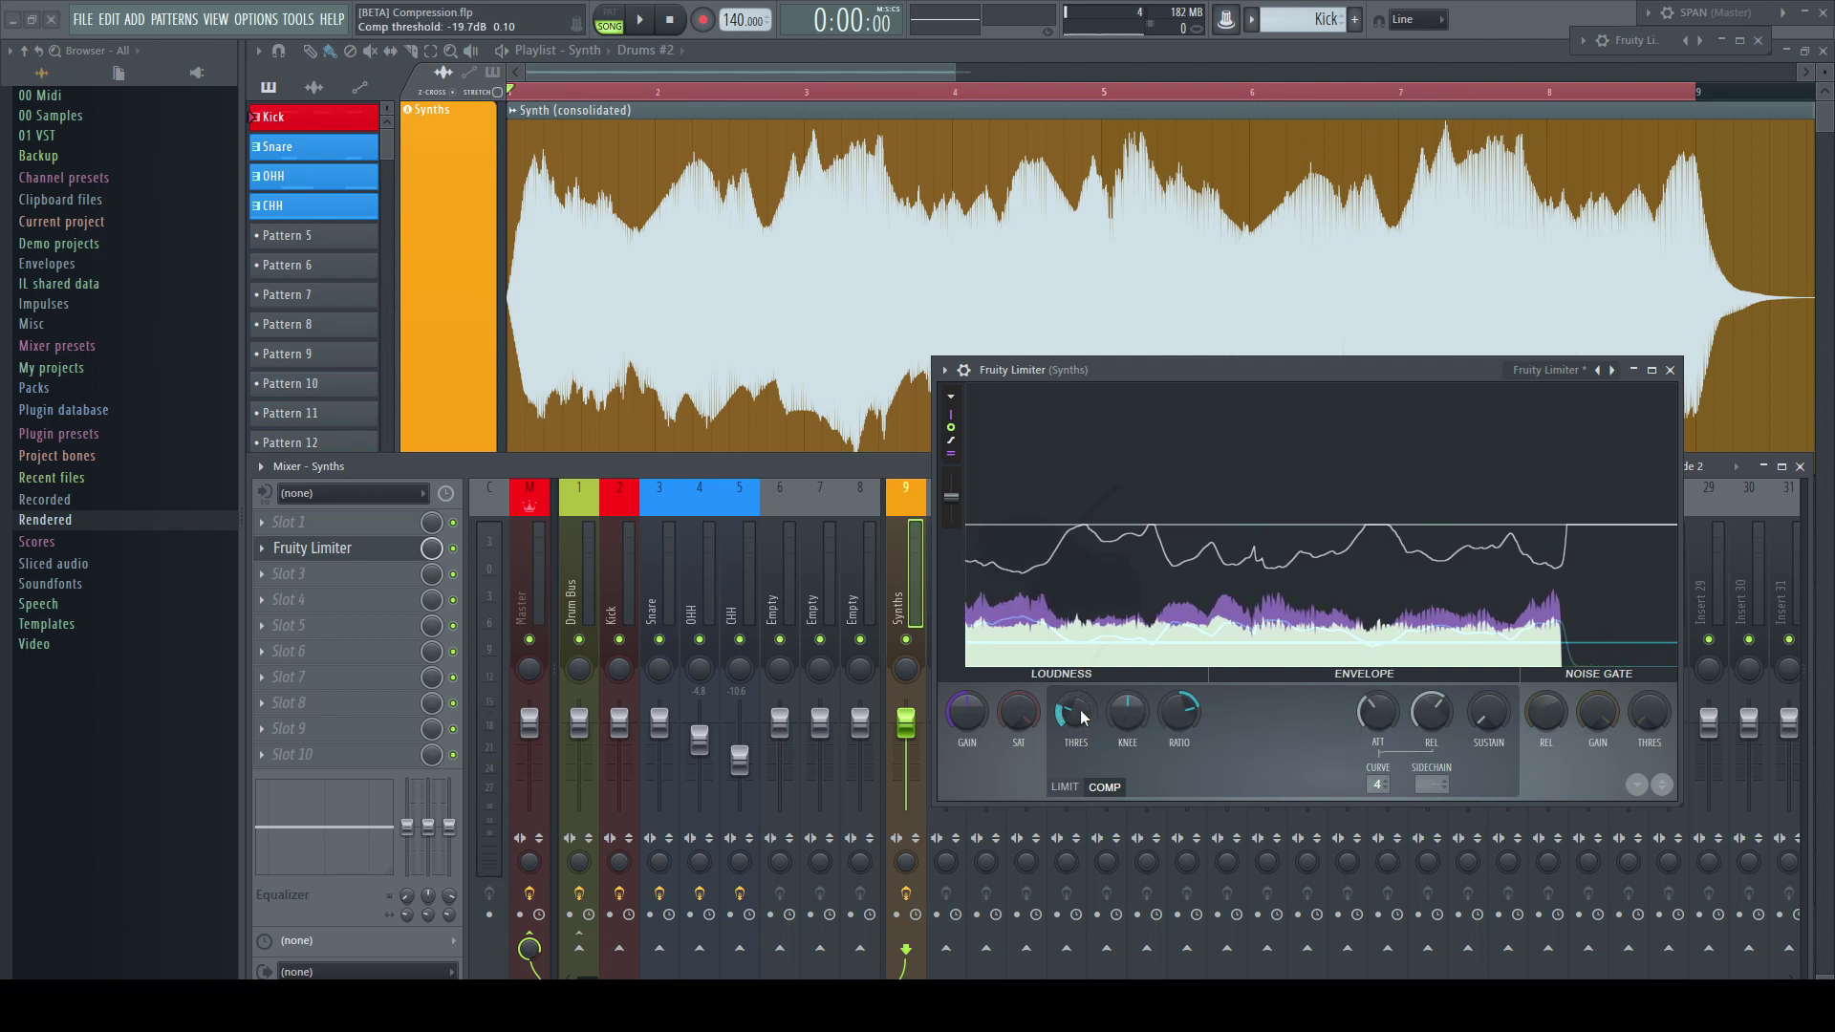
Reset the Synths limiter's threshold to 0 dB and lower it gradually past -13.4 dB while the synth plays.
left_click_drag(1083, 717, 1084, 669)
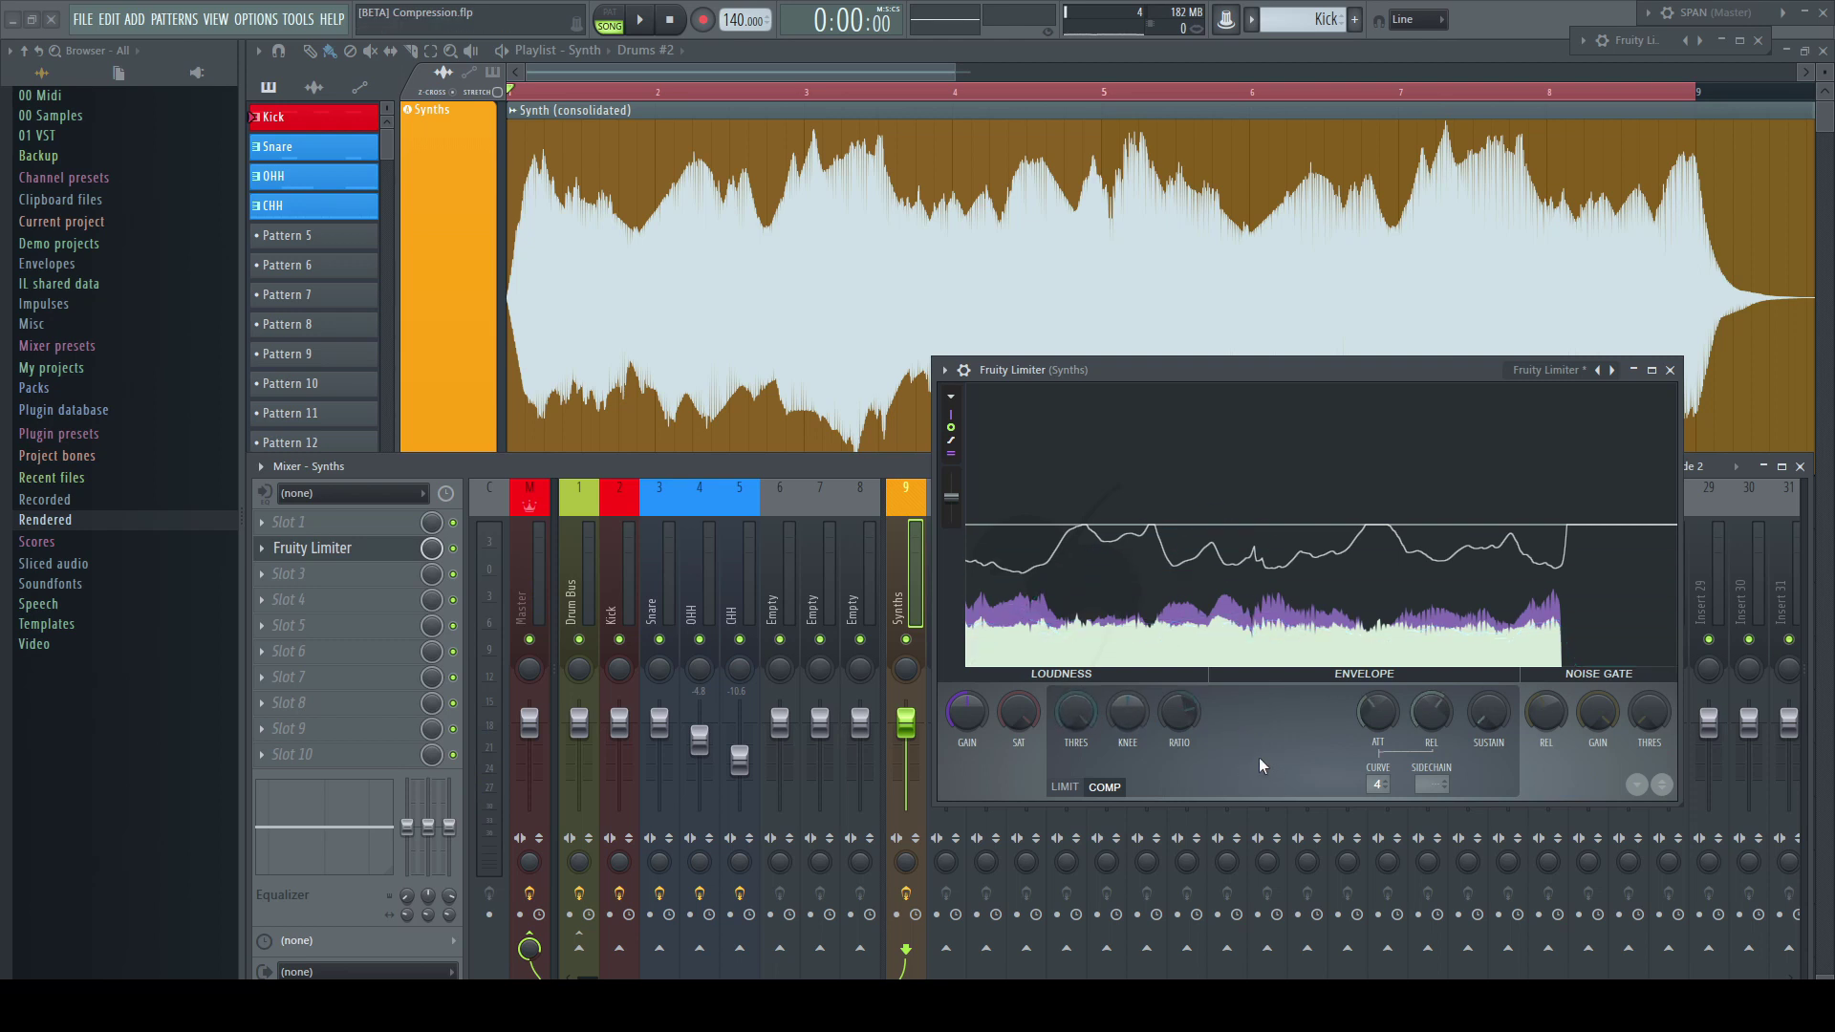
key("space")
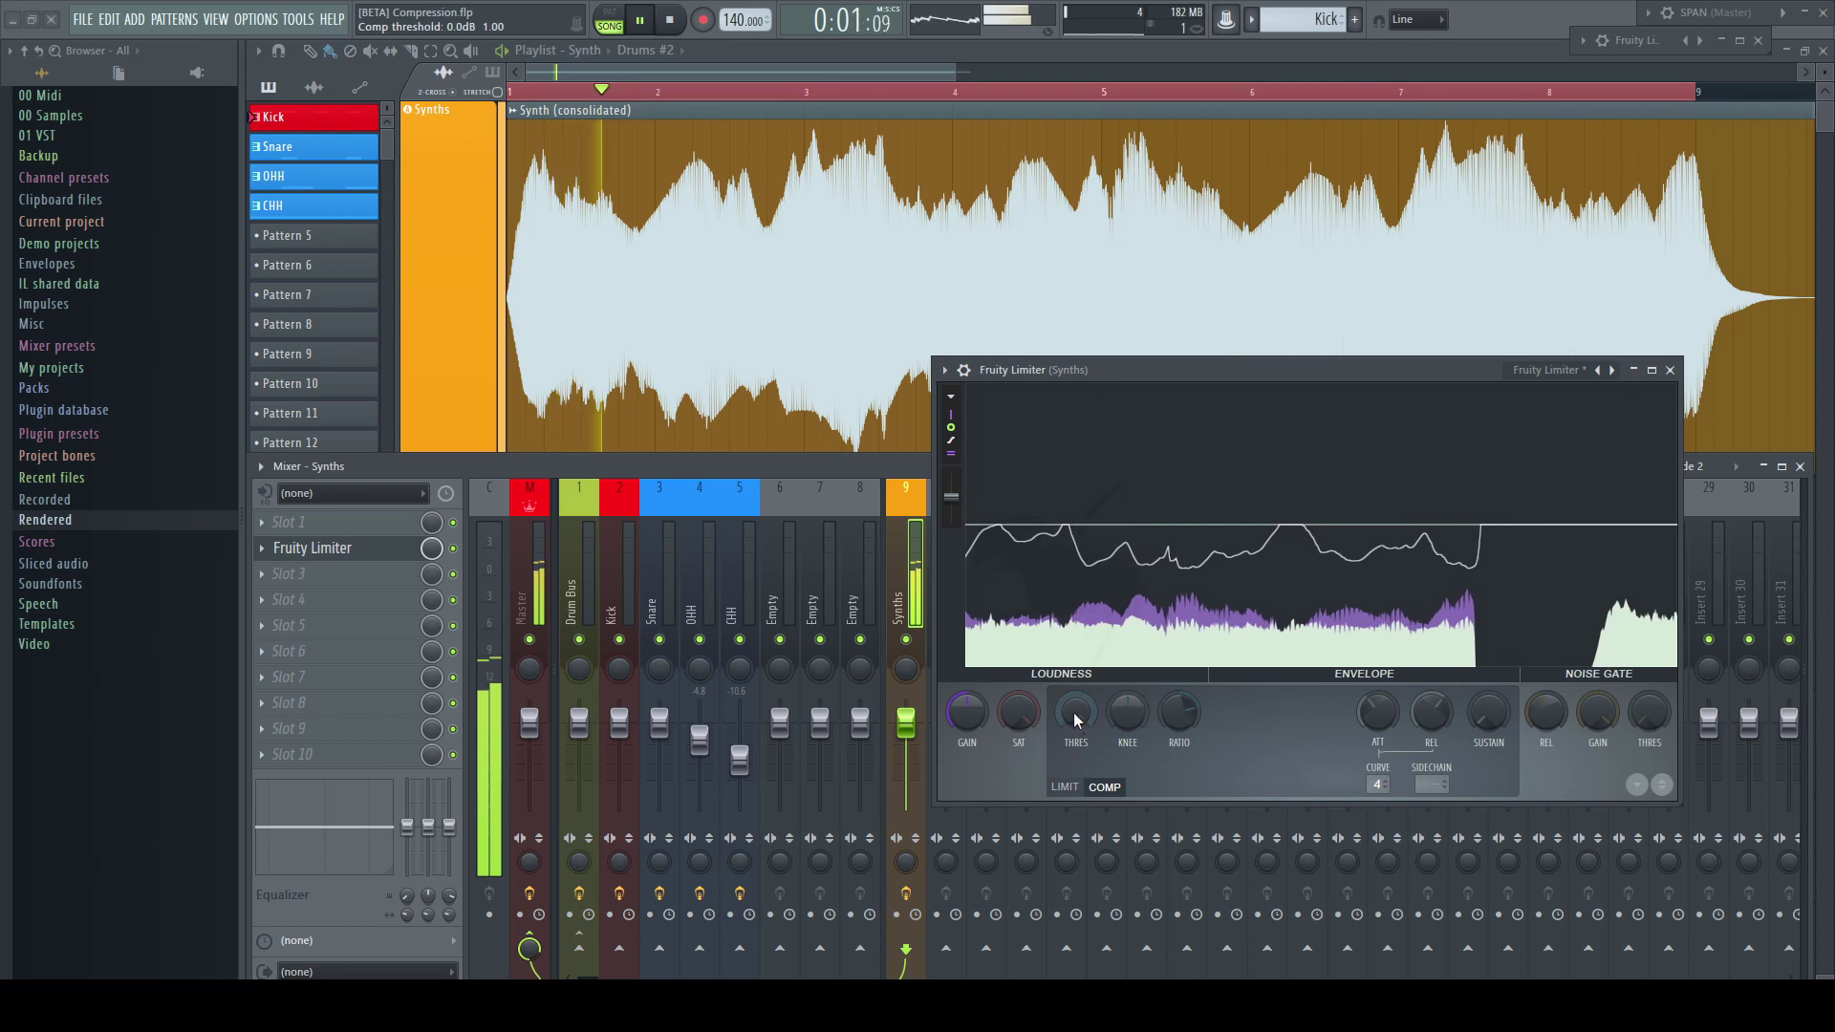
left_click_drag(1076, 719, 1075, 736)
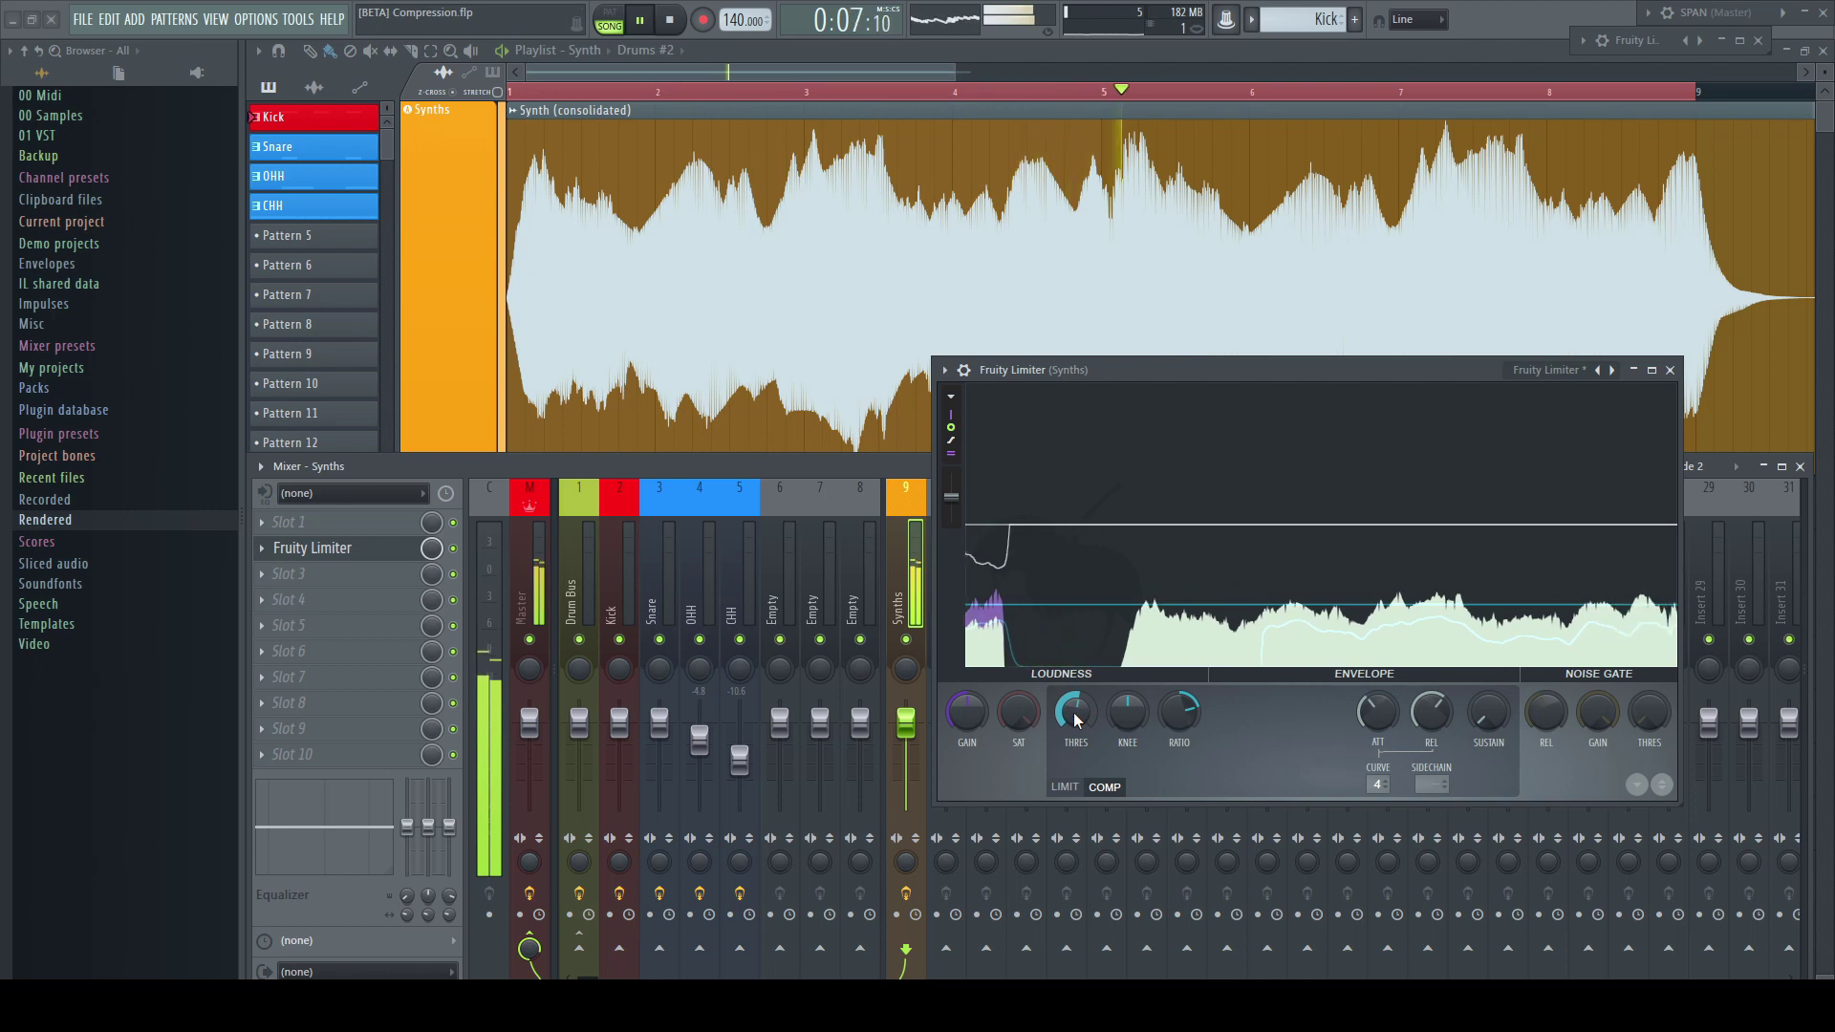
left_click_drag(1076, 720, 1075, 726)
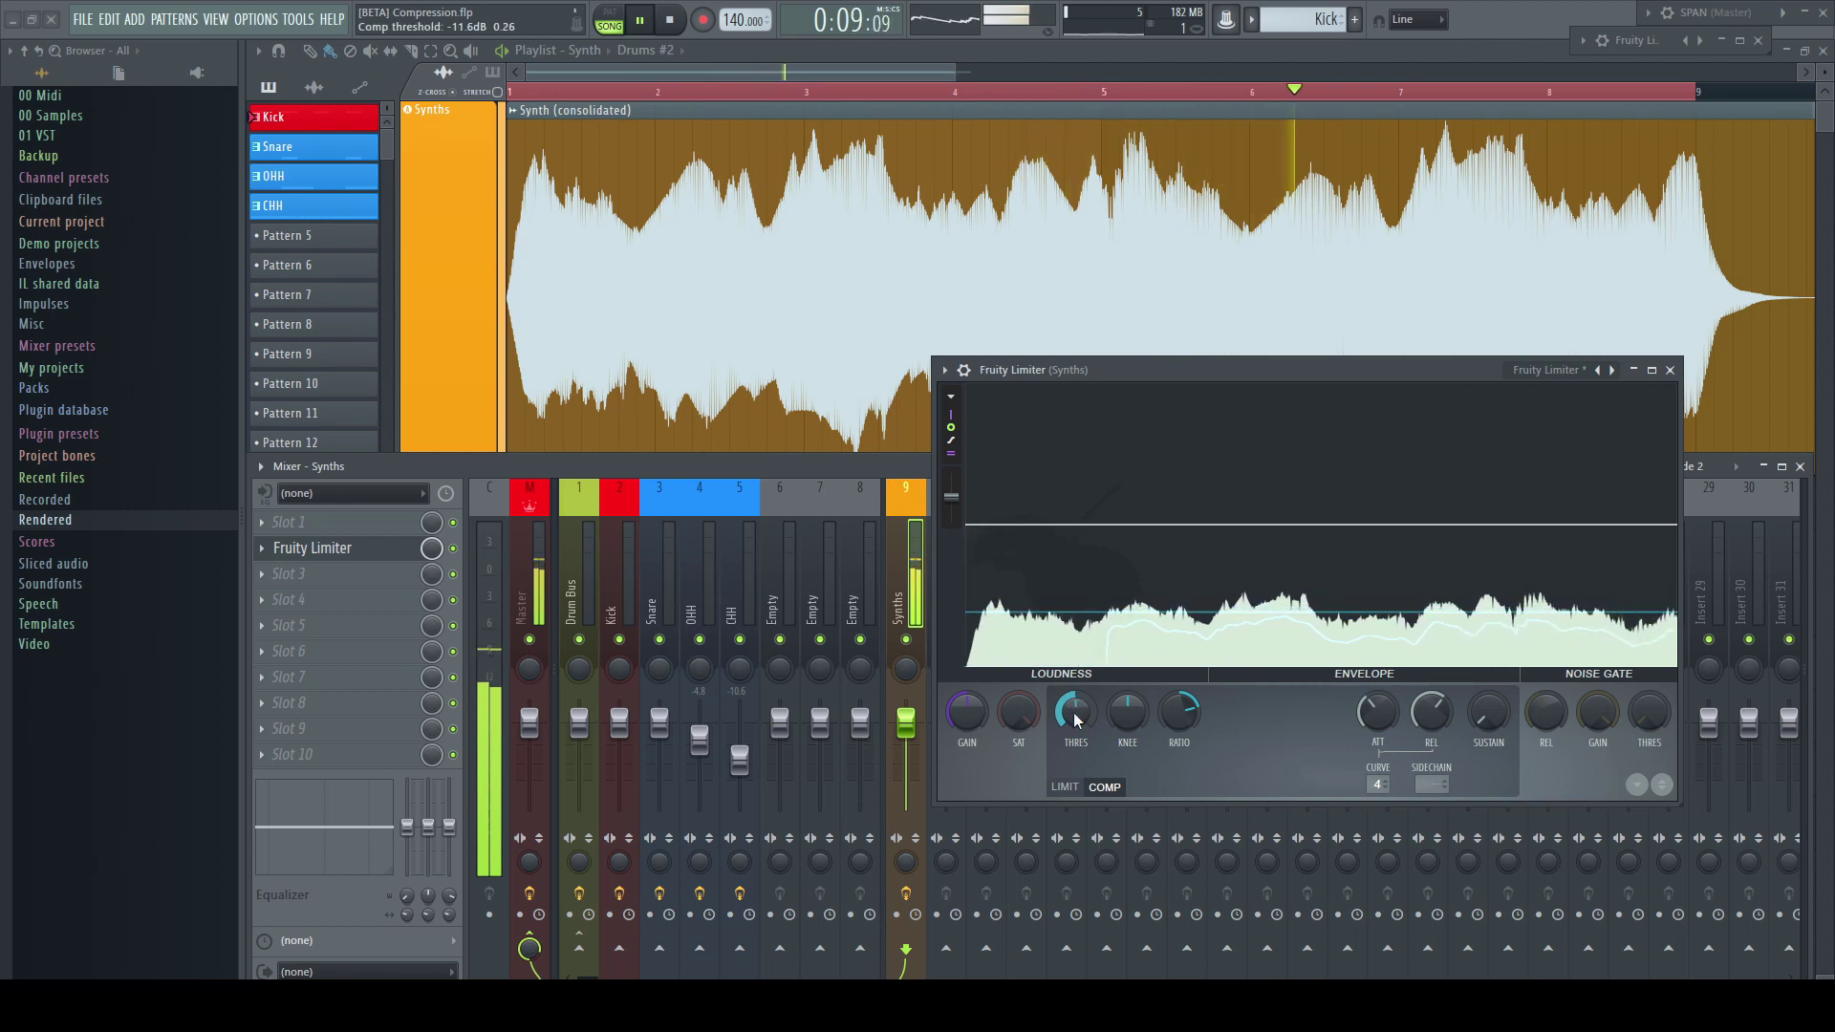
scroll(1076, 721, "down", 2)
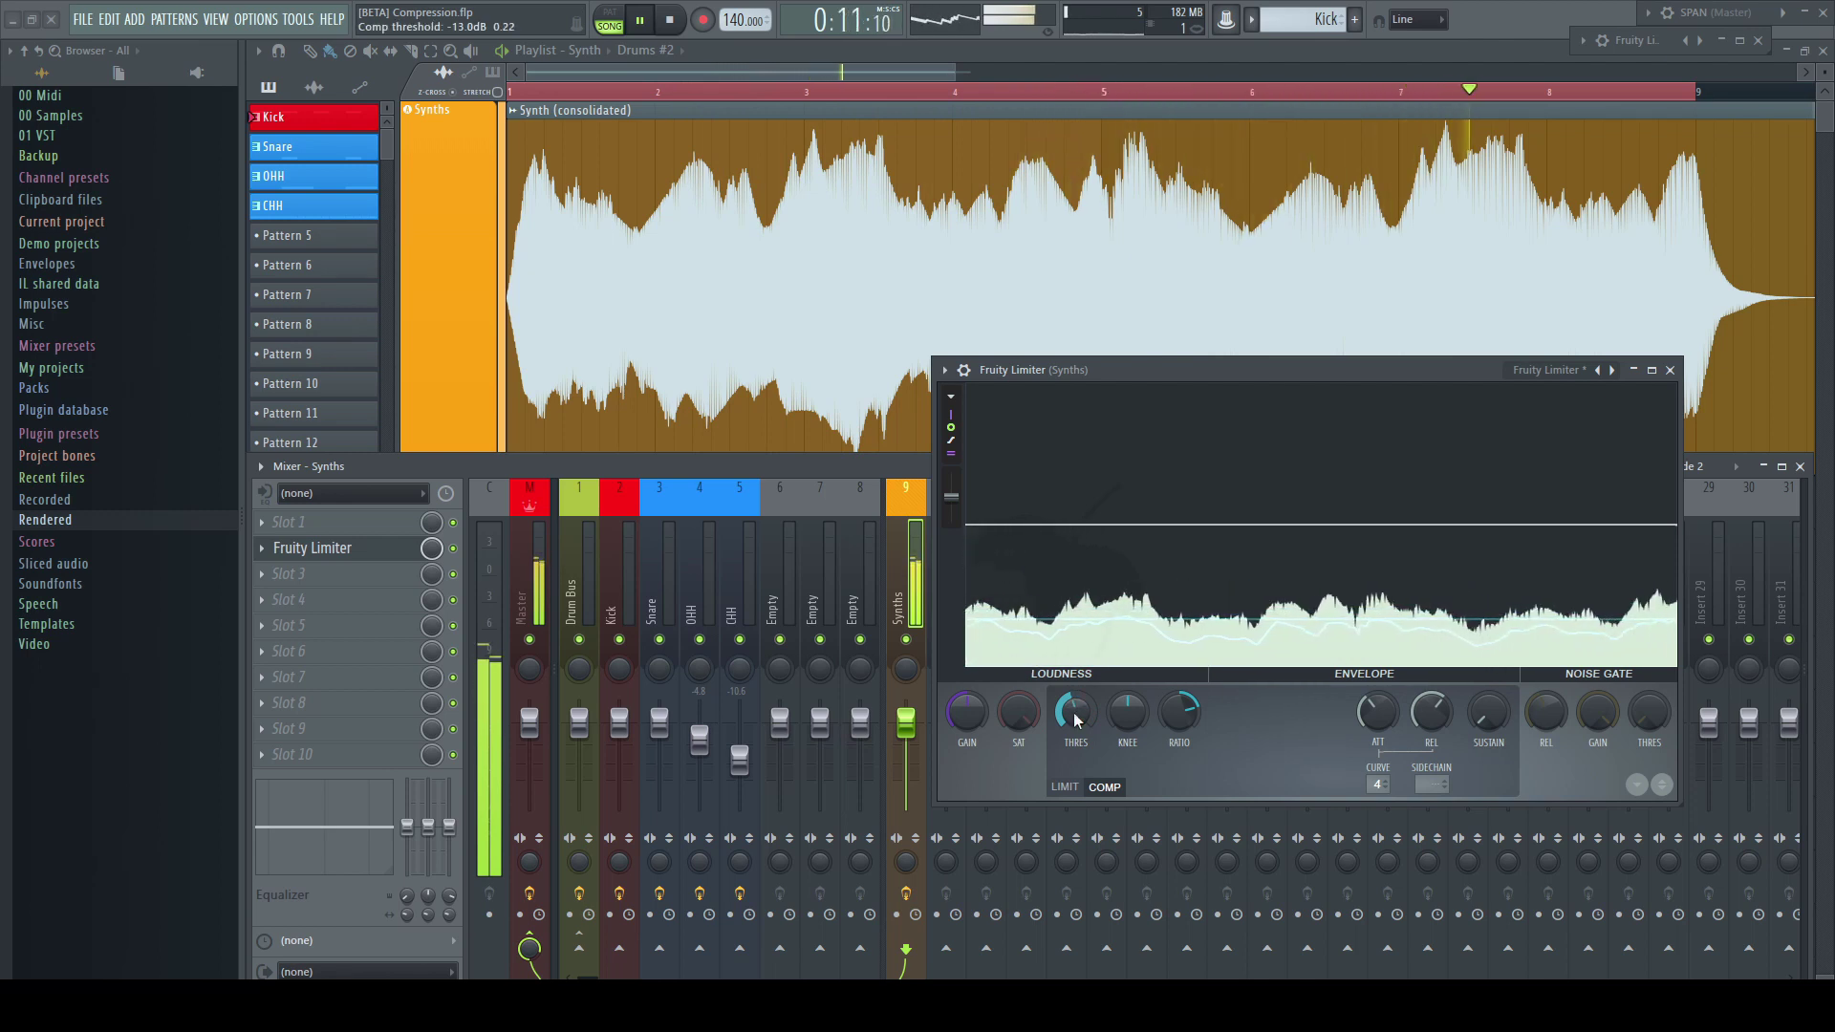
scroll(1076, 721, "down", 1)
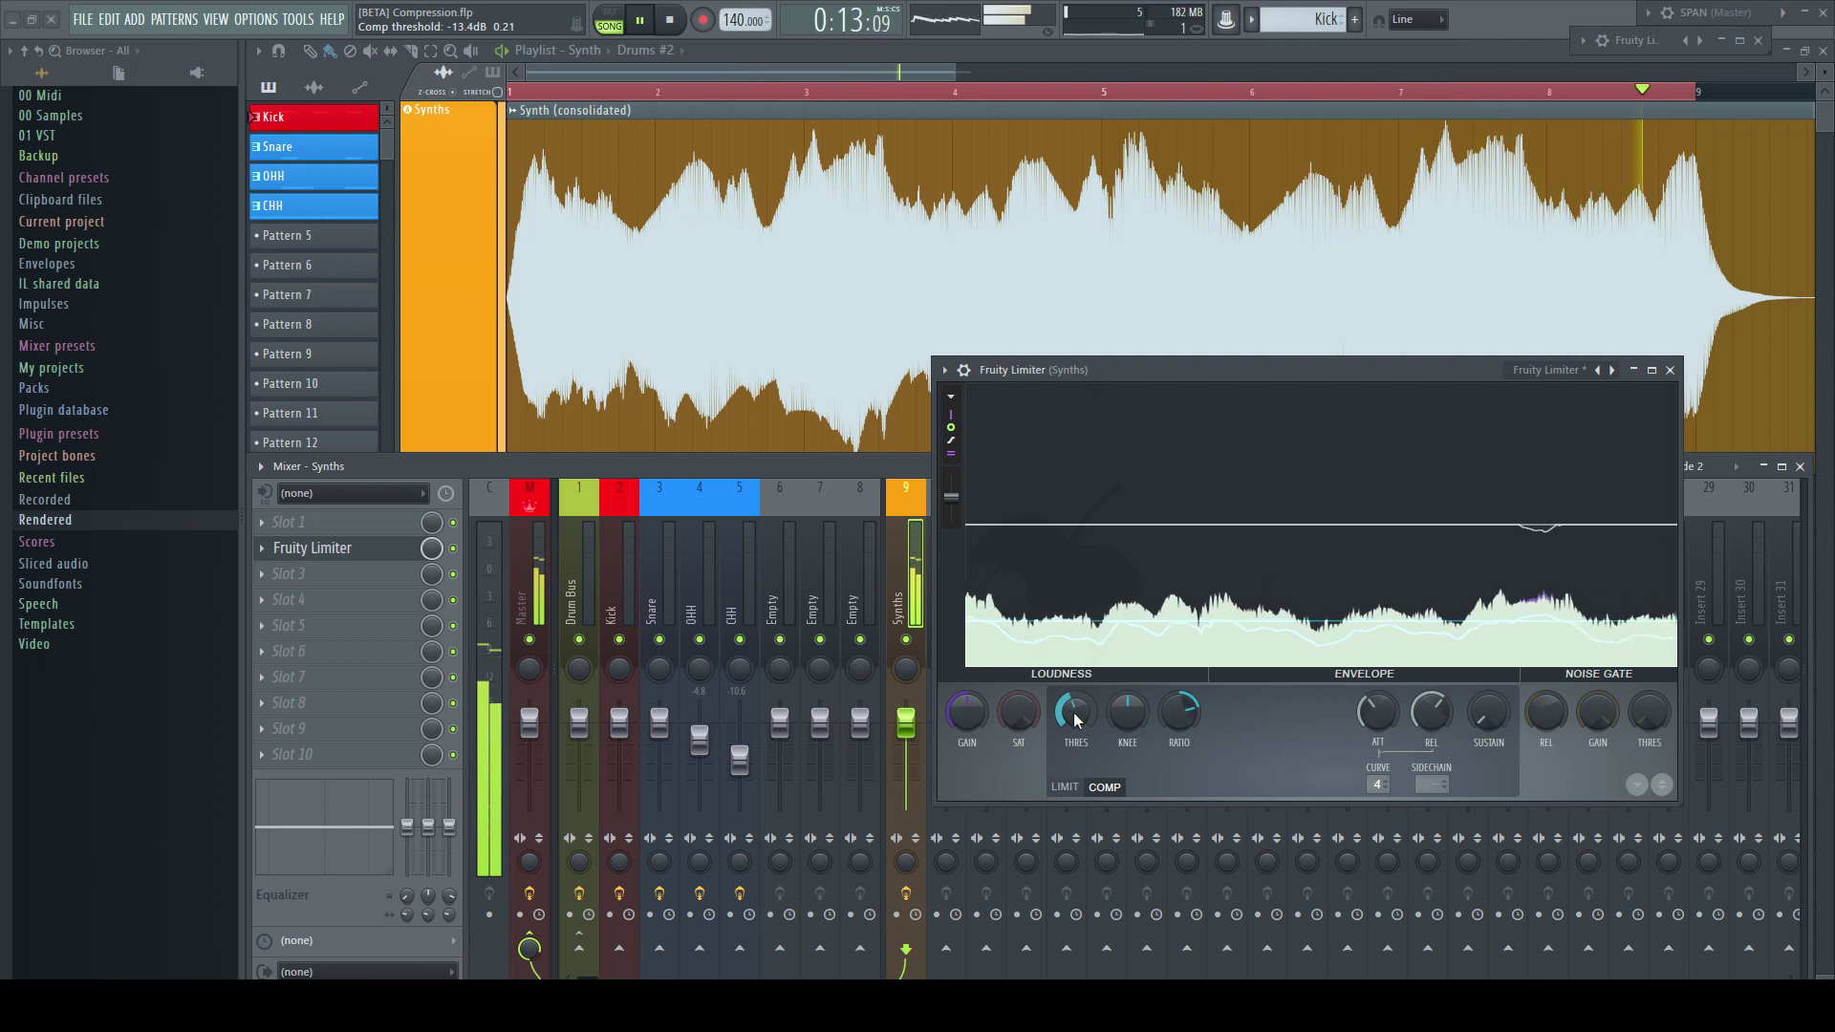
left_click_drag(1076, 720, 1076, 725)
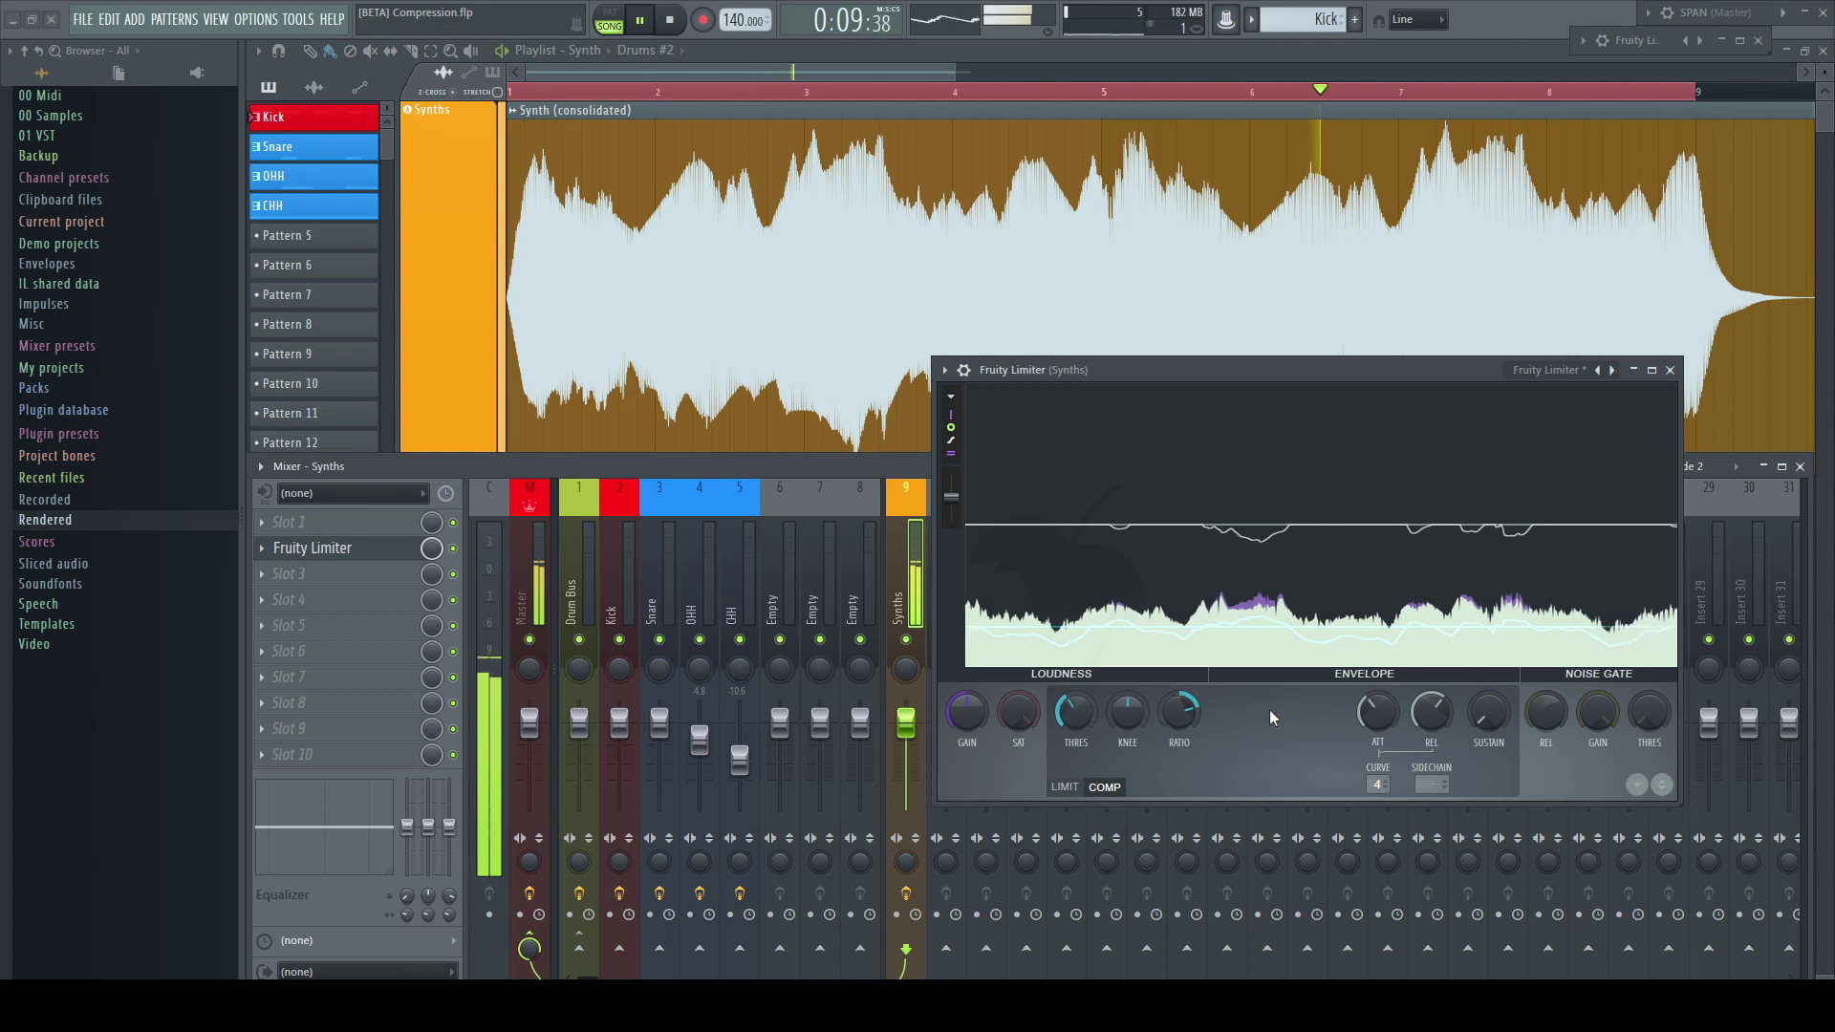
Set the Synths limiter's attack to 0 ms and its threshold to about -12 dB, stopping playback and closing the limiter when done.
left_click_drag(1376, 711, 1377, 736)
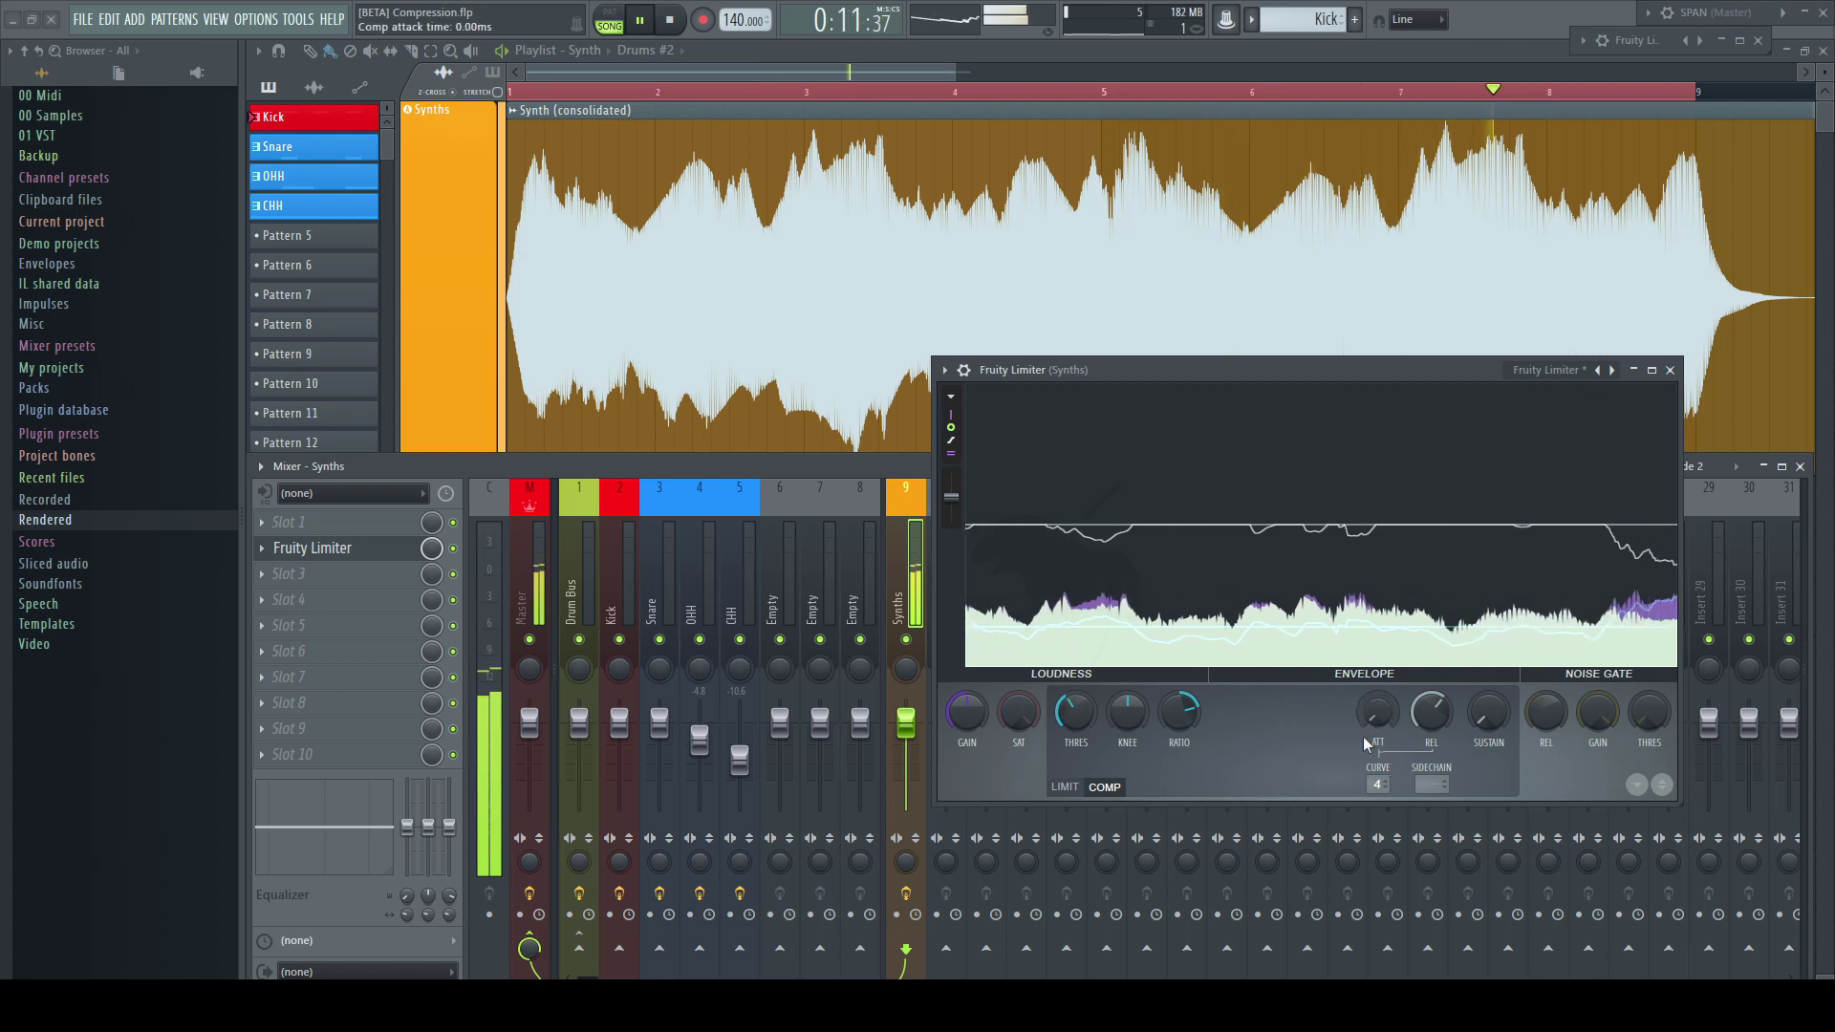
left_click_drag(1075, 712, 1076, 699)
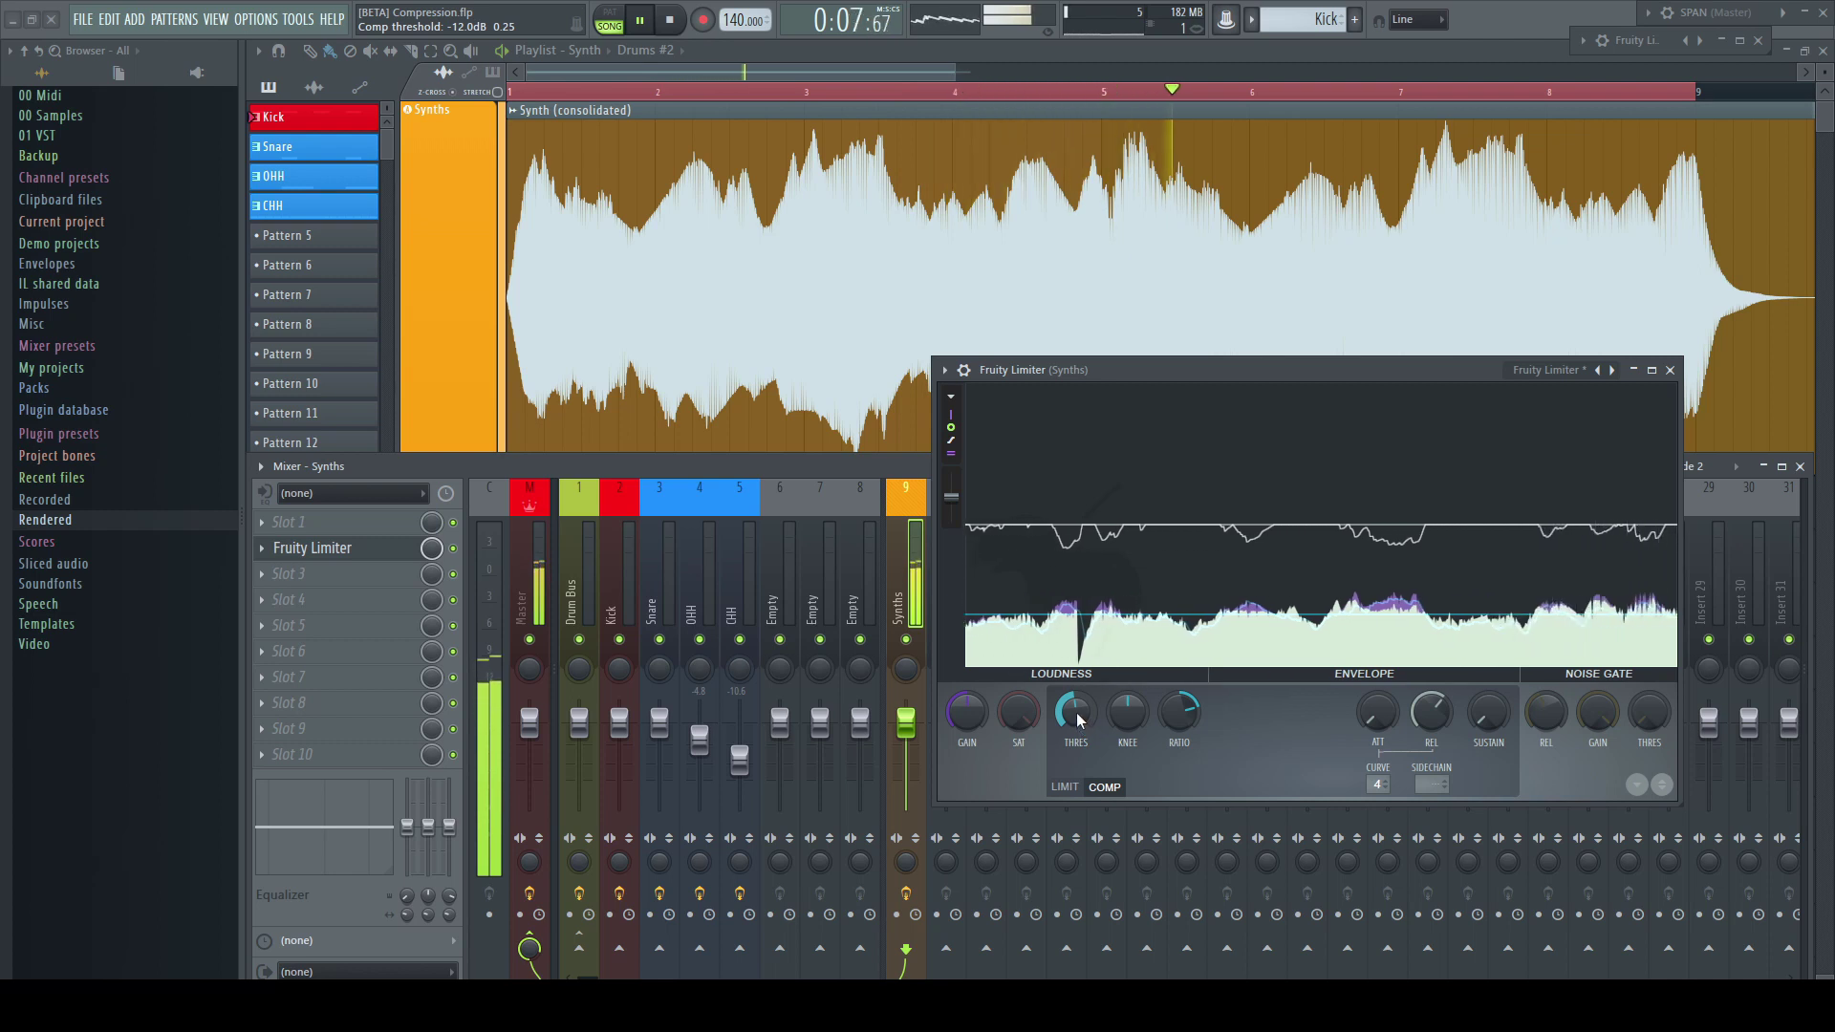
left_click_drag(1078, 715, 1078, 712)
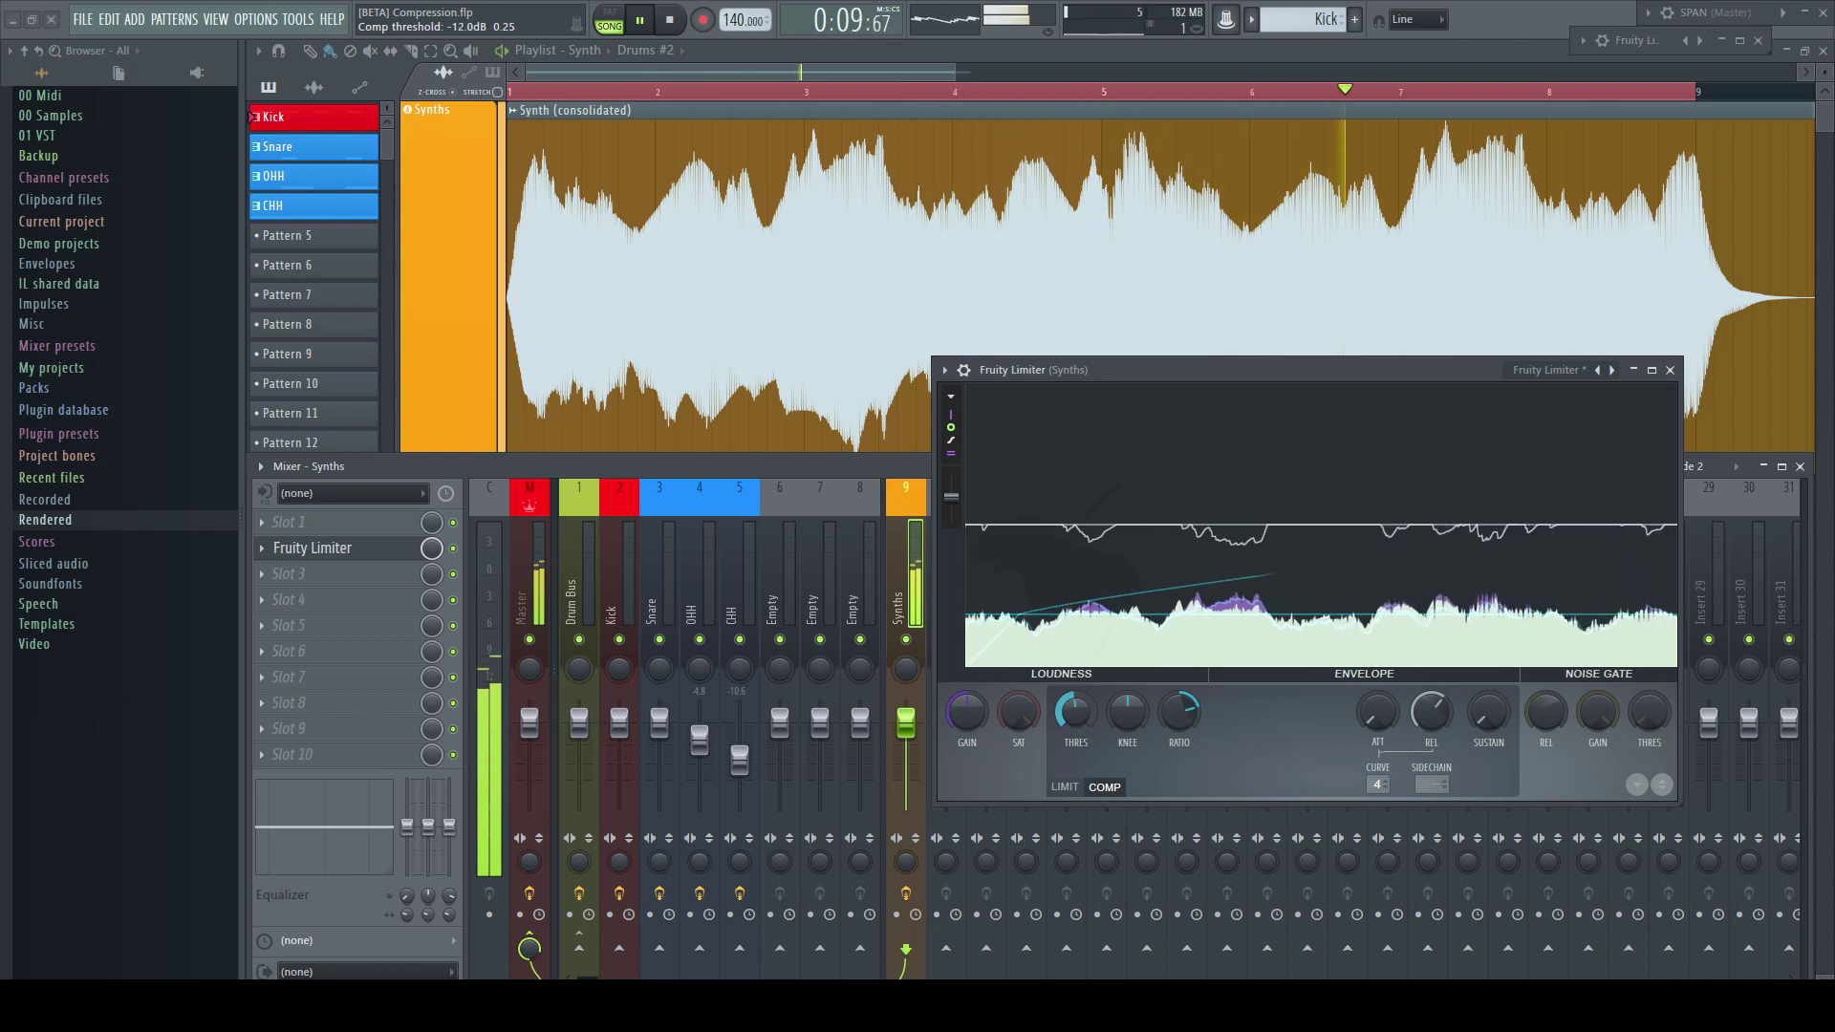
key("space")
left_click(1669, 370)
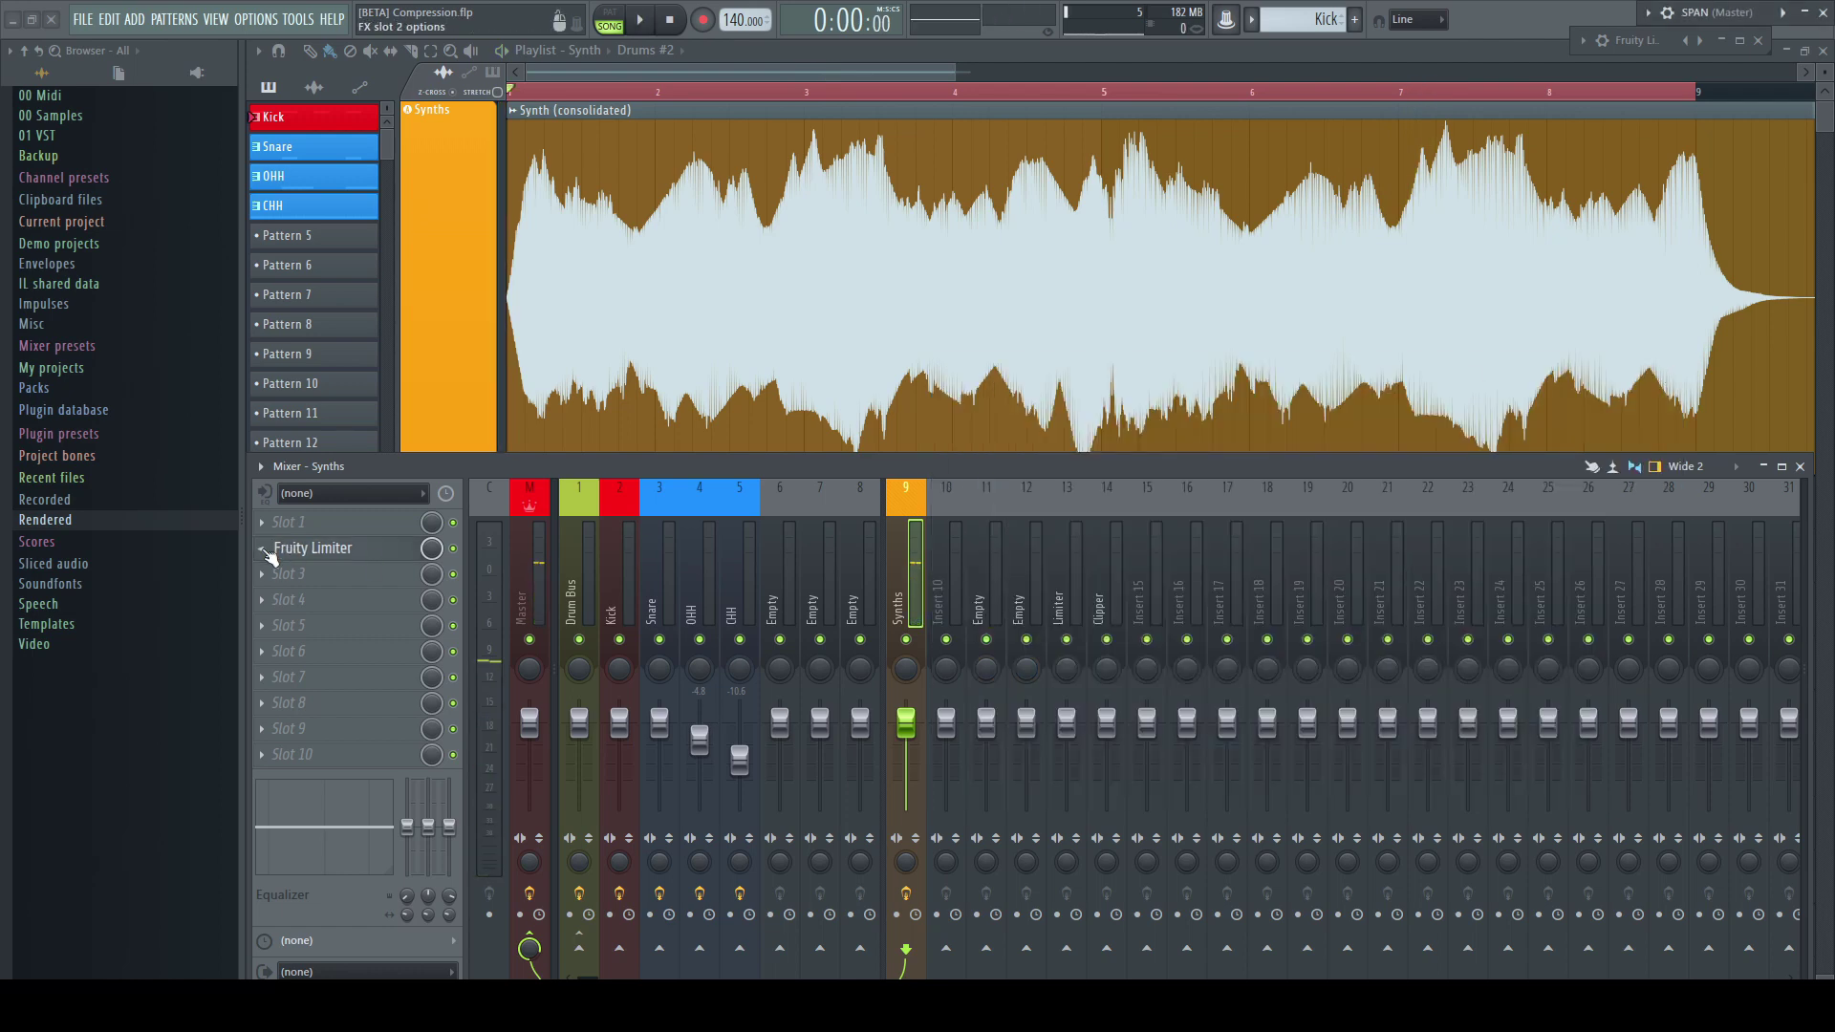
Duplicate the Synths Fruity Limiter into slot 3 and enlarge the copy's window over the mixer.
left_click(266, 552)
left_click_drag(336, 627, 344, 576)
left_click_drag(426, 258, 1223, 342)
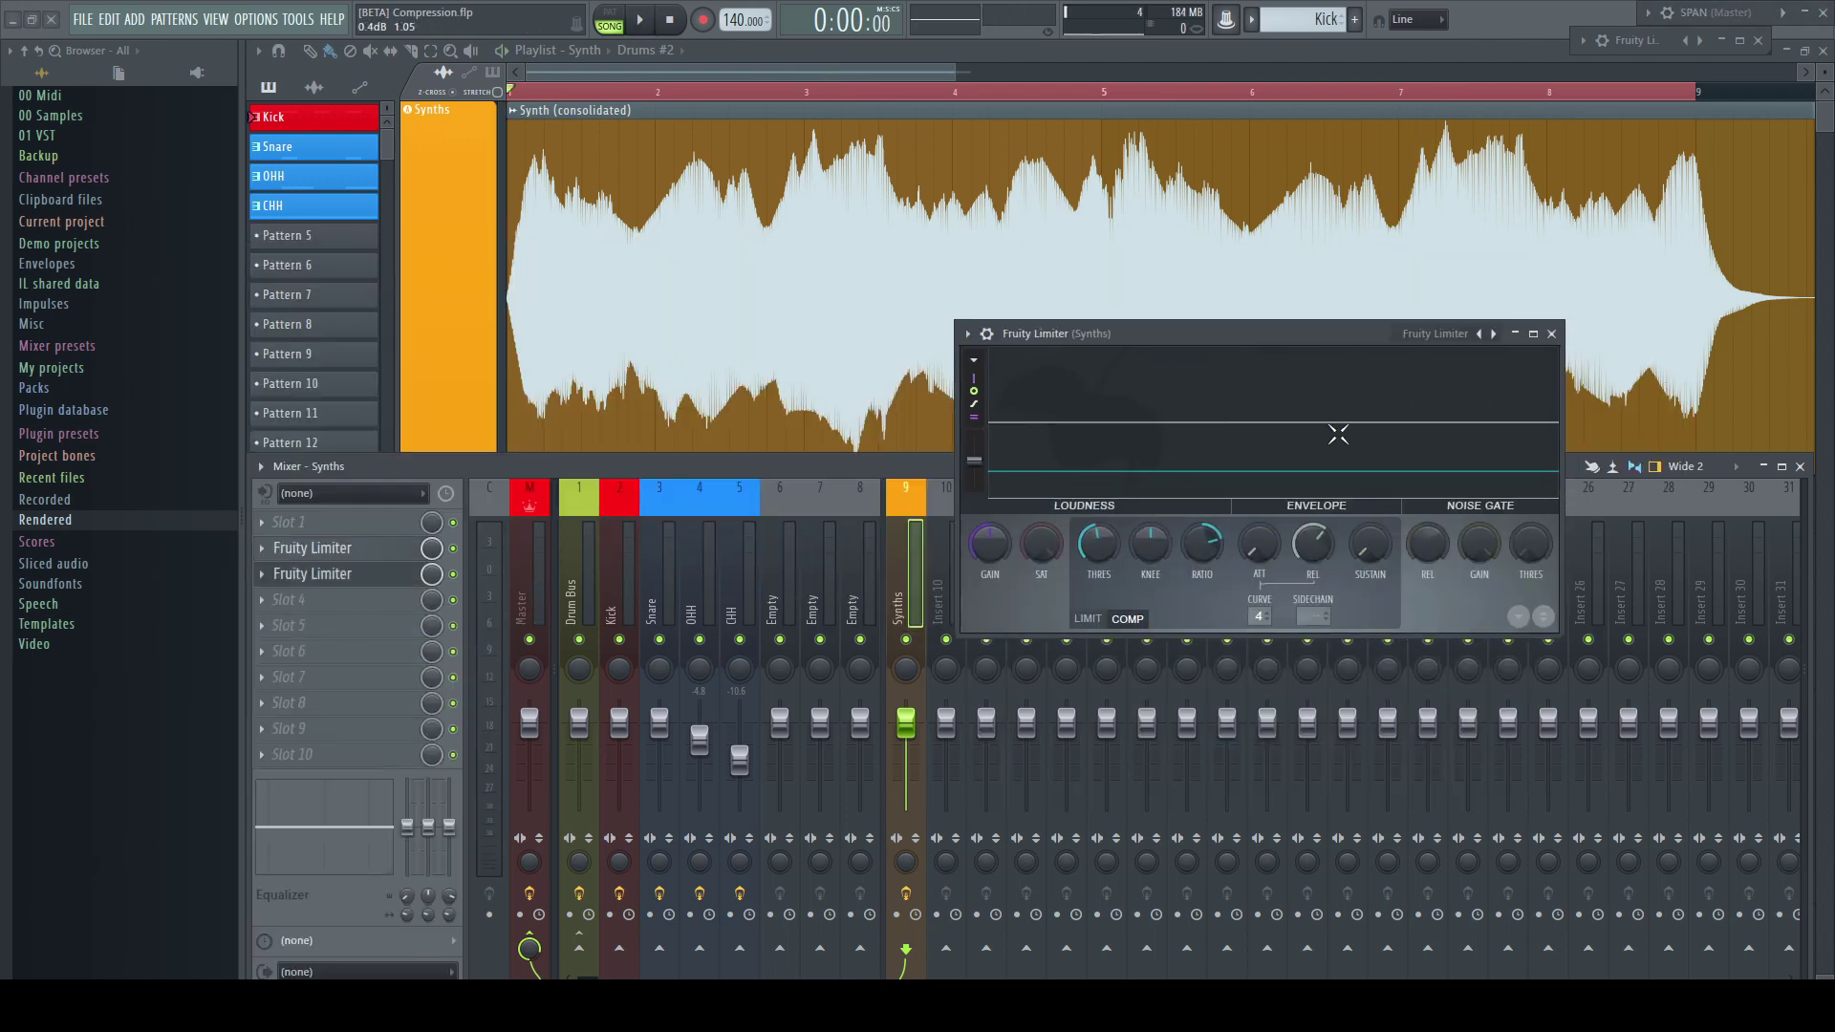
left_click_drag(1553, 635, 1642, 807)
Set the second Synths limiter's threshold to about -13 dB during playback, and close it with playback stopped.
key("space")
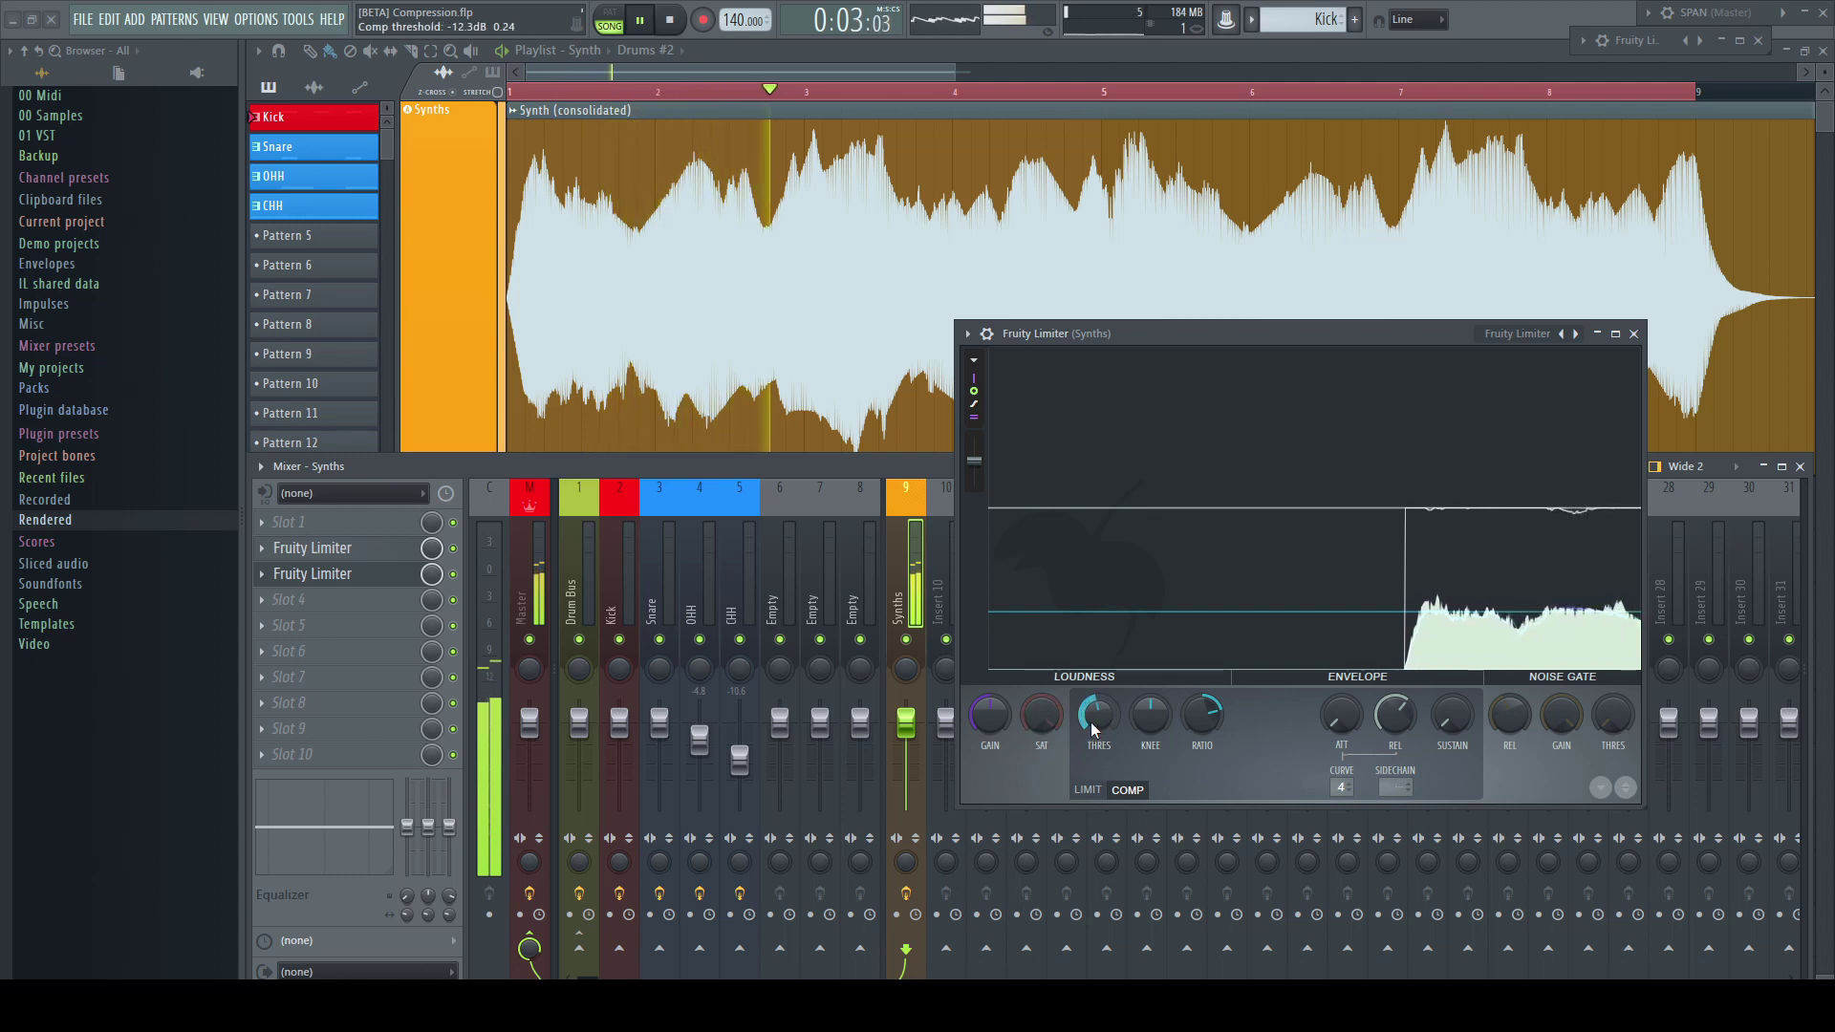
left_click_drag(1095, 722, 1095, 724)
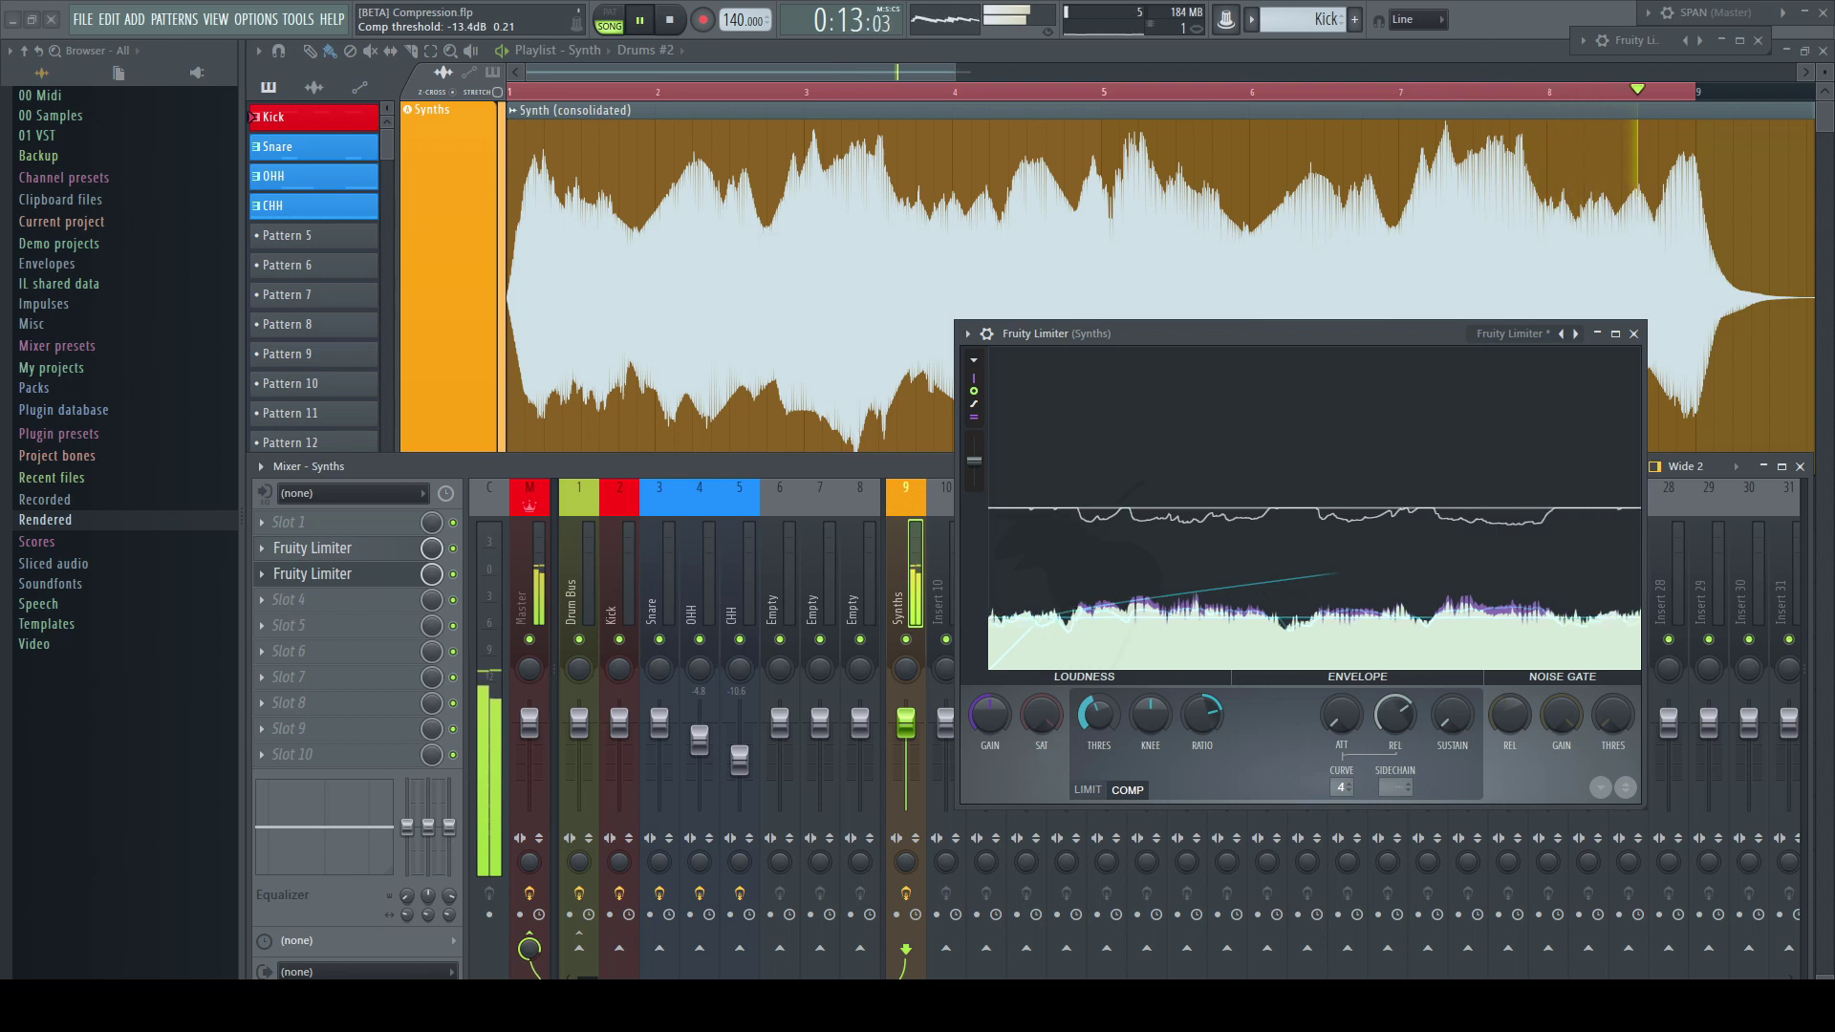
left_click_drag(1098, 725, 1099, 721)
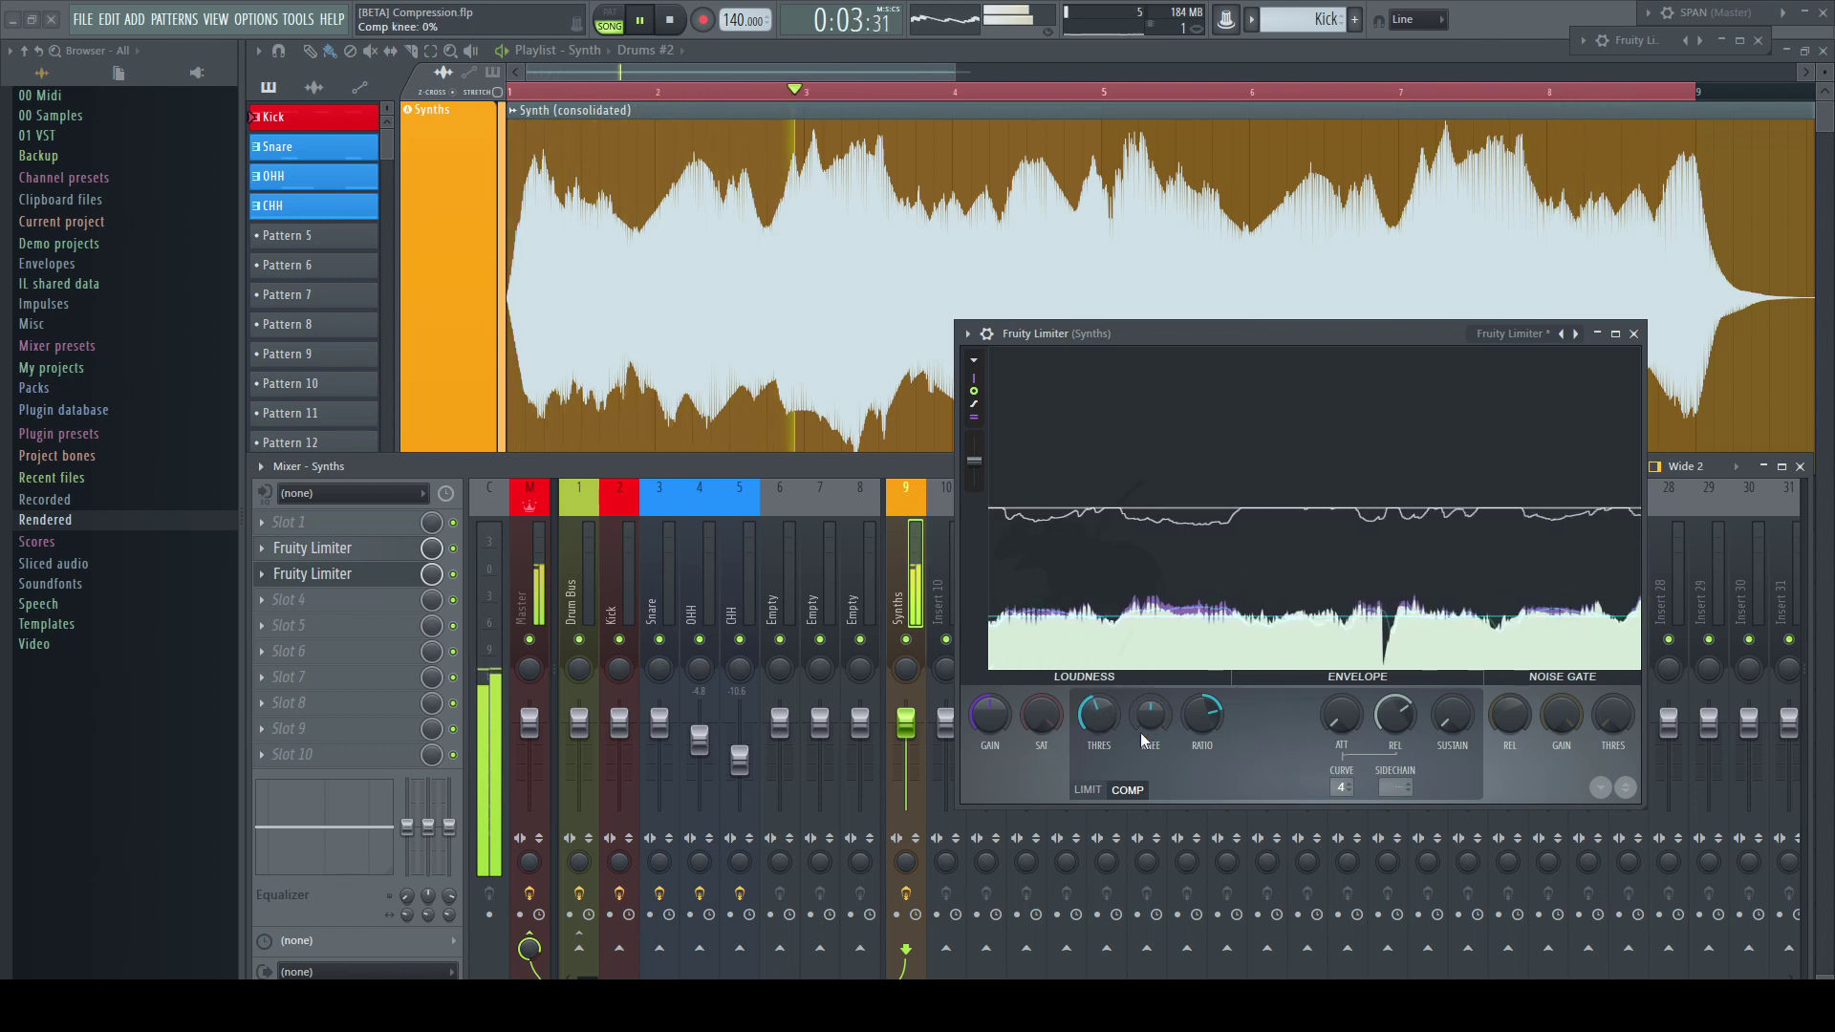
key("space")
left_click(1633, 333)
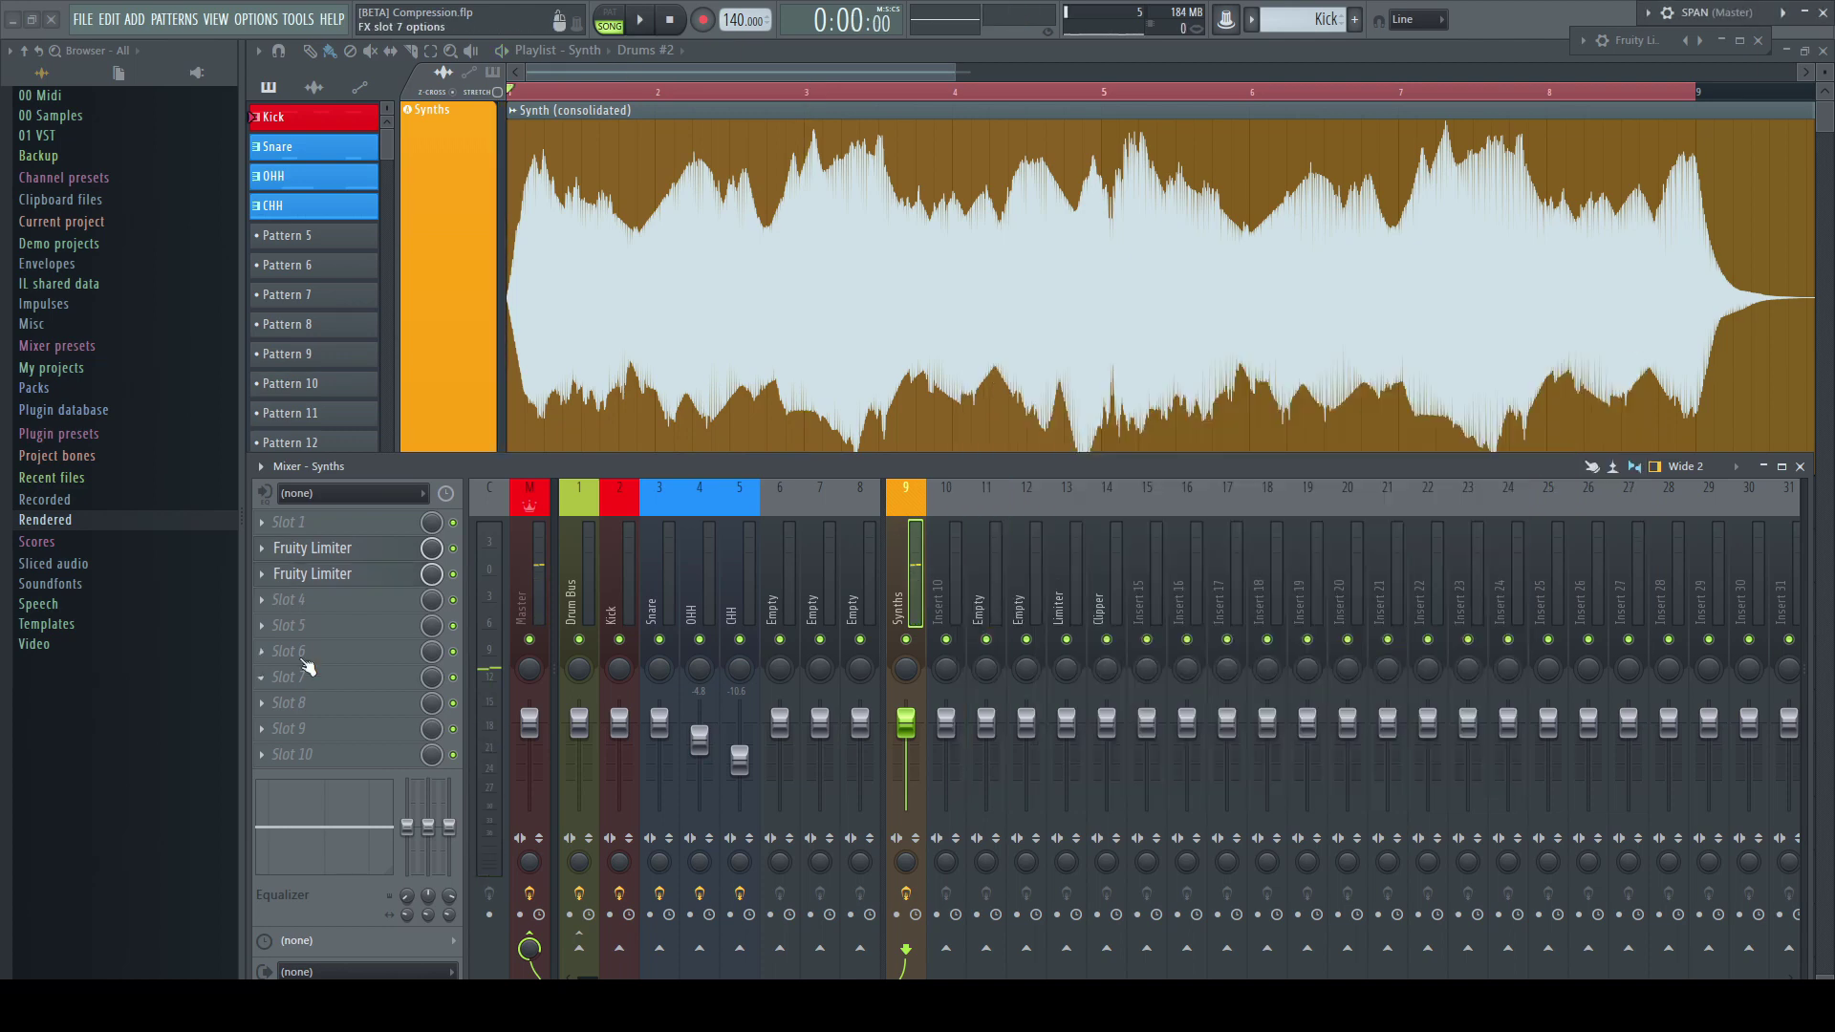
Duplicate the second Fruity Limiter into slot 4 of the Synths track and enlarge the new copy's window.
left_click(263, 576)
left_click_drag(302, 628, 393, 606)
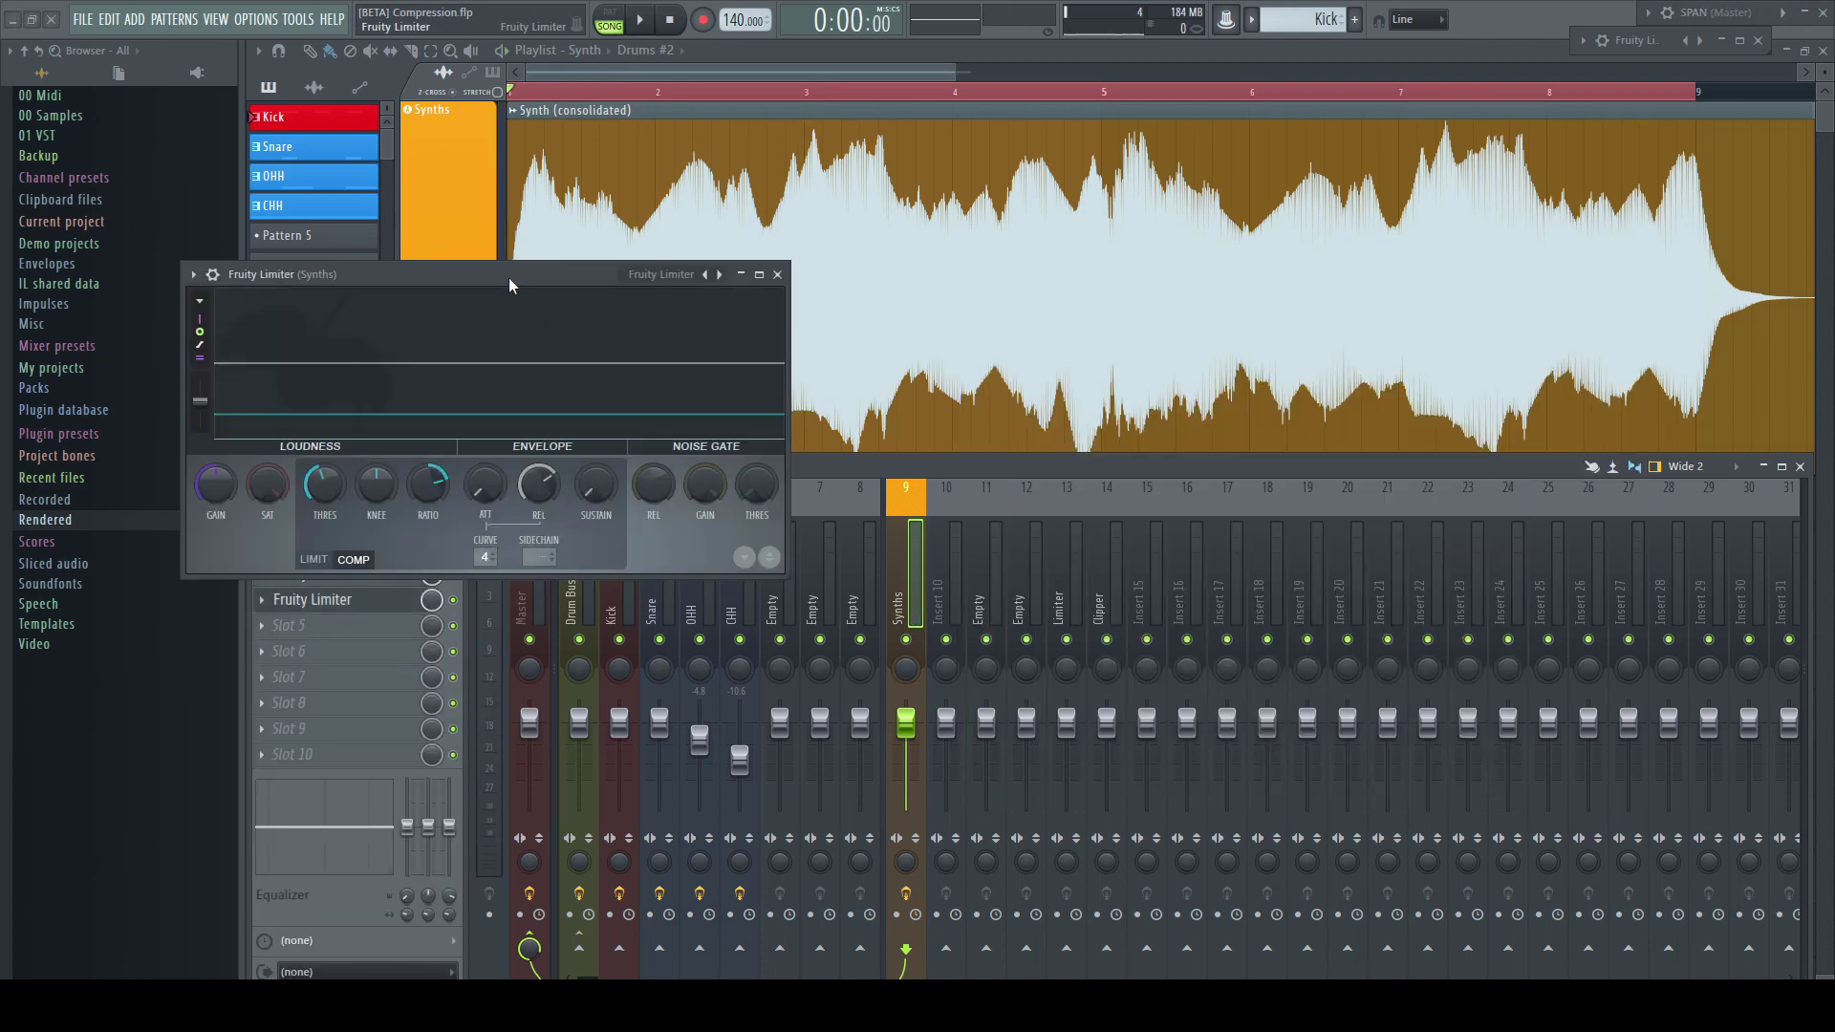
left_click_drag(509, 285, 1266, 327)
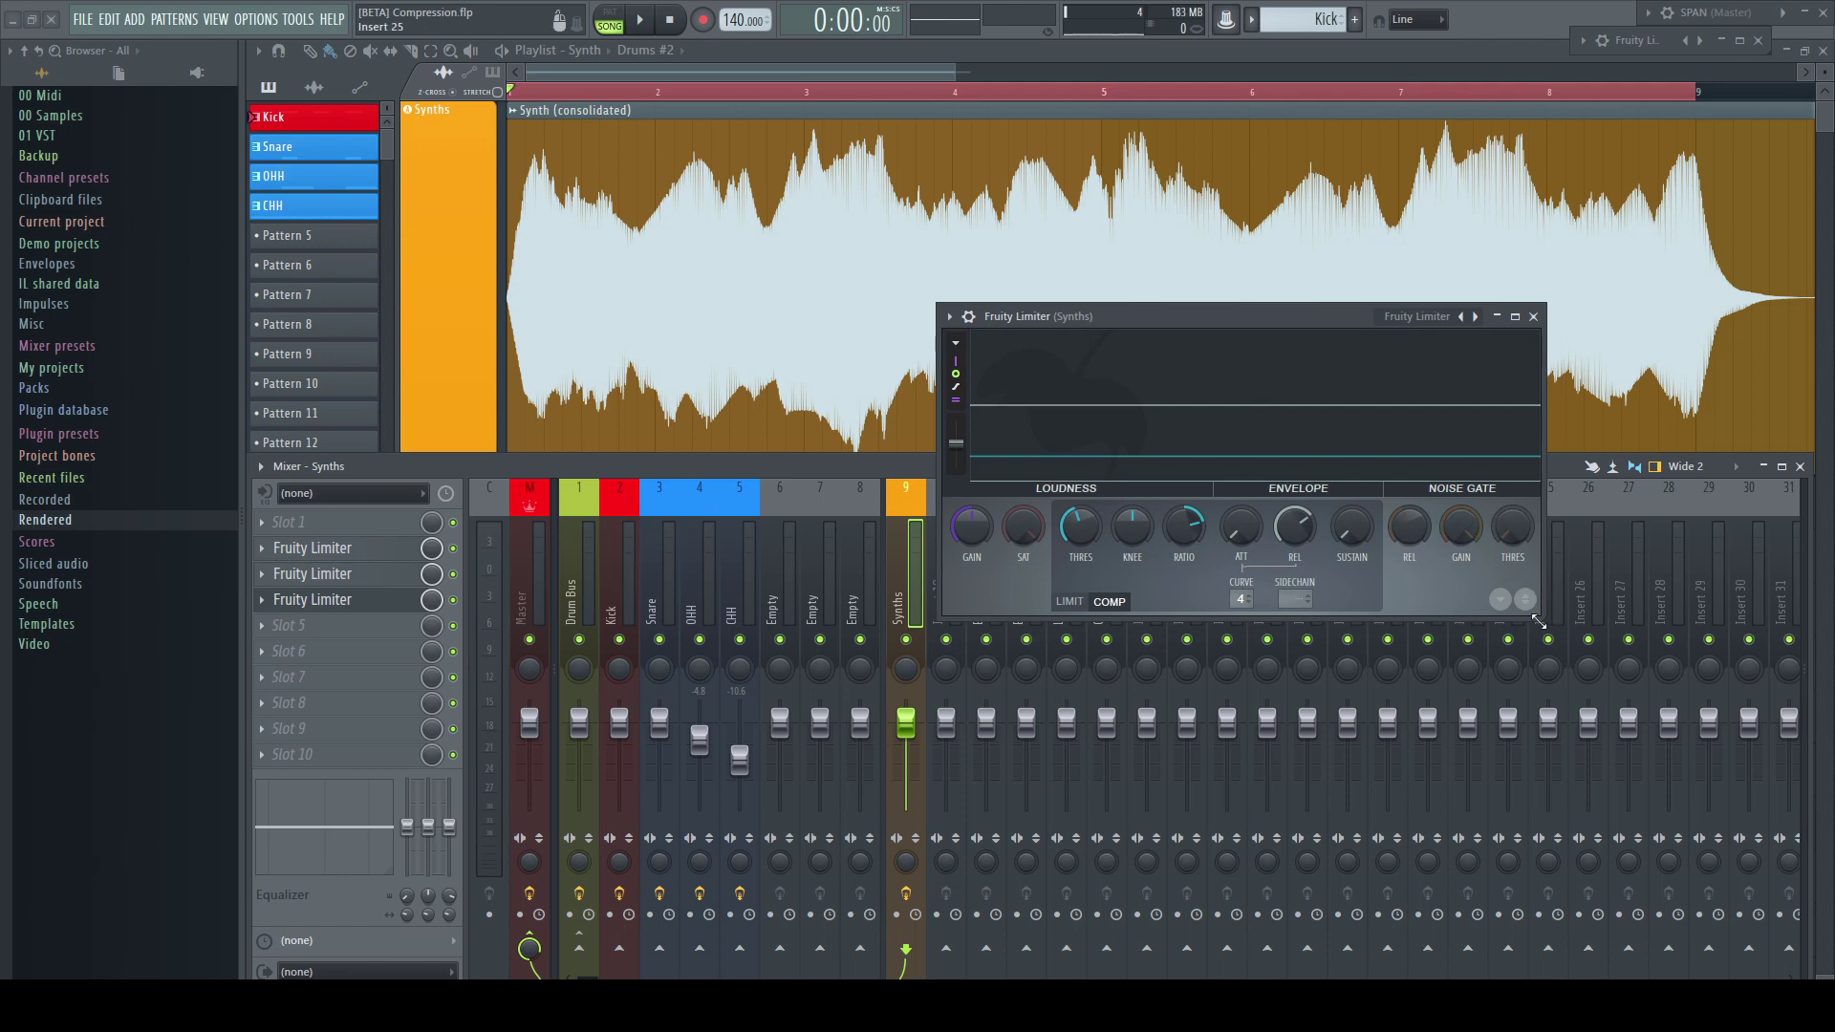
left_click_drag(1538, 621, 1691, 793)
Fine-tune the third Synths limiter during playback with a slightly lower threshold, a shorter release and a slightly longer attack.
key("space")
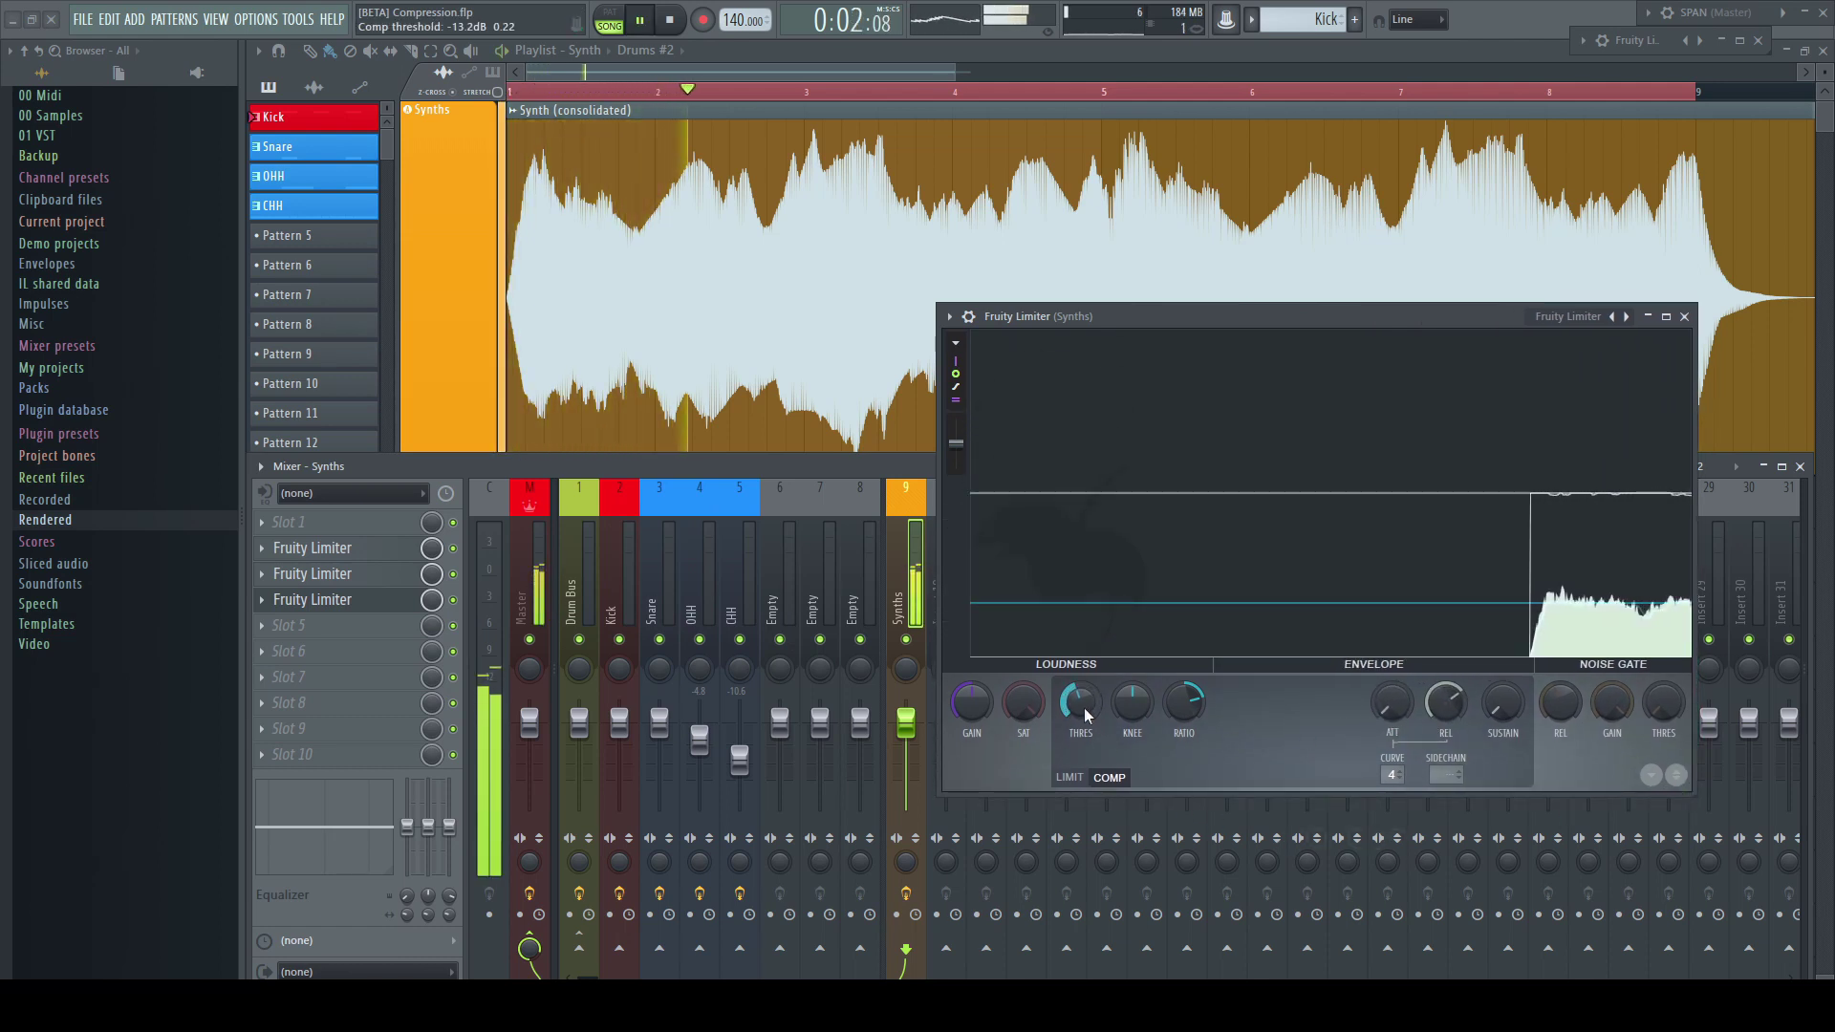
left_click_drag(1080, 706, 1080, 708)
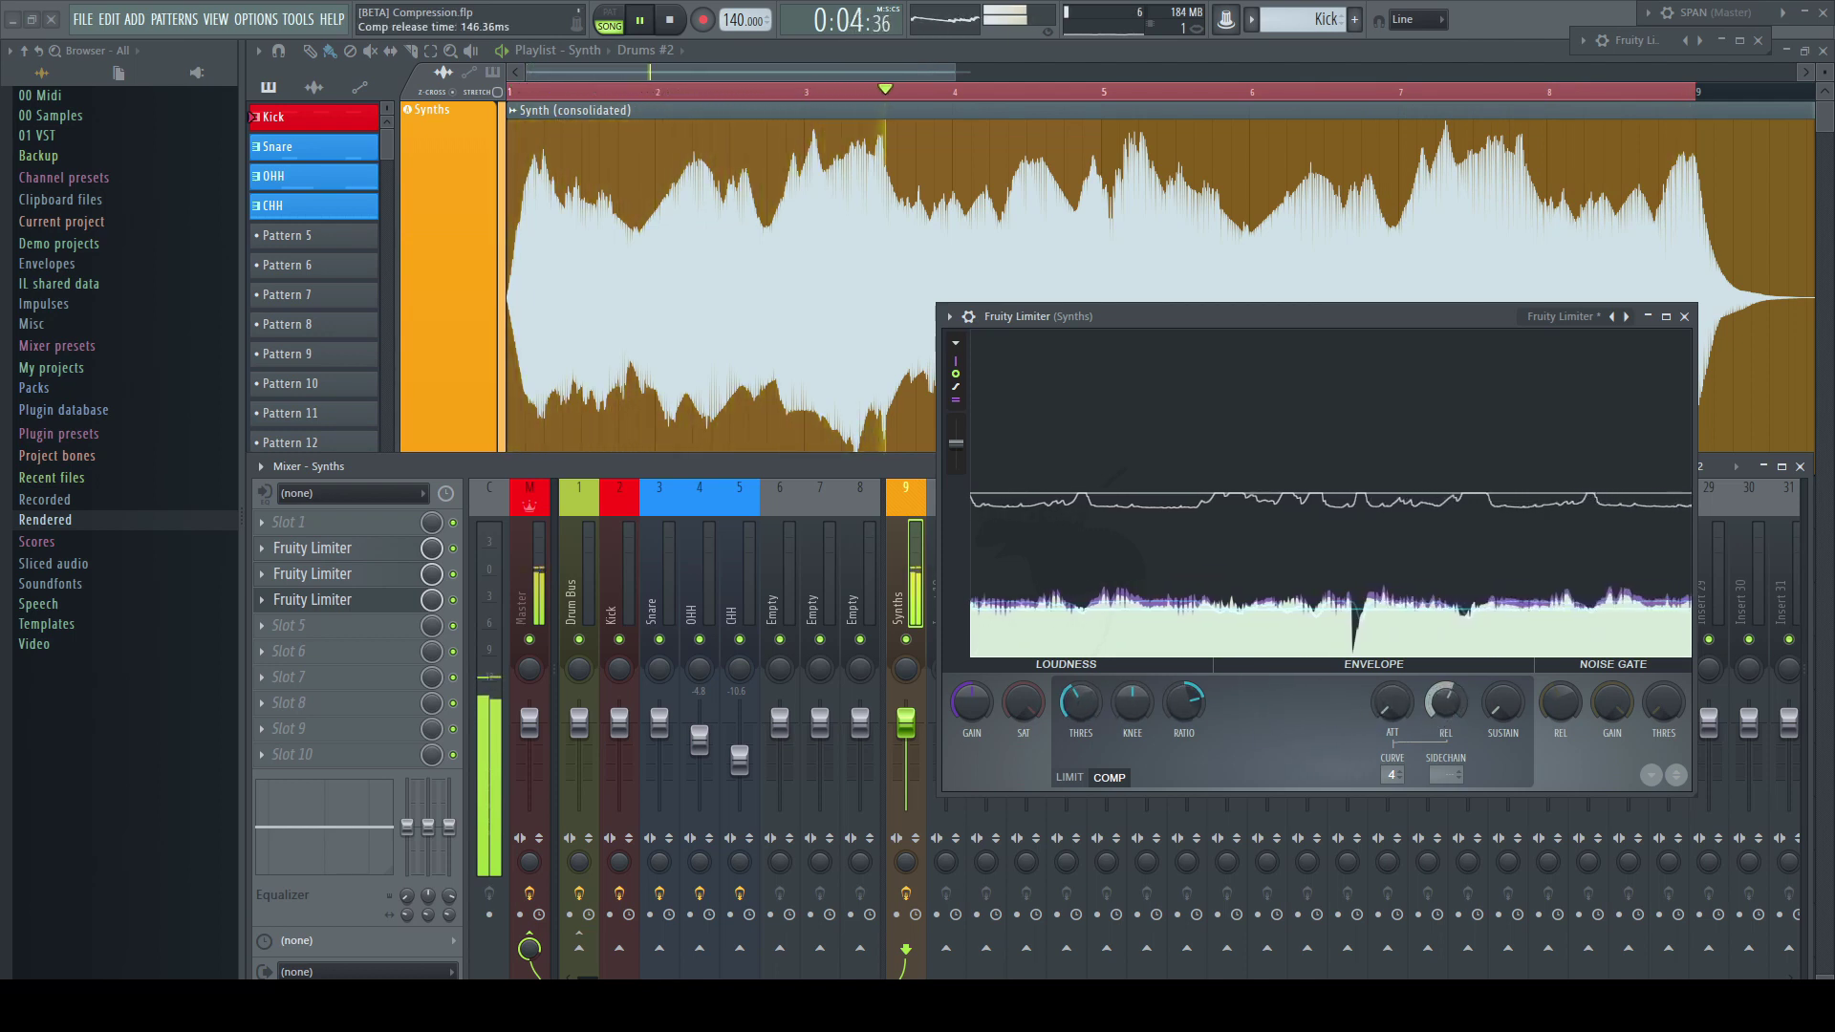
left_click_drag(1446, 711, 1446, 731)
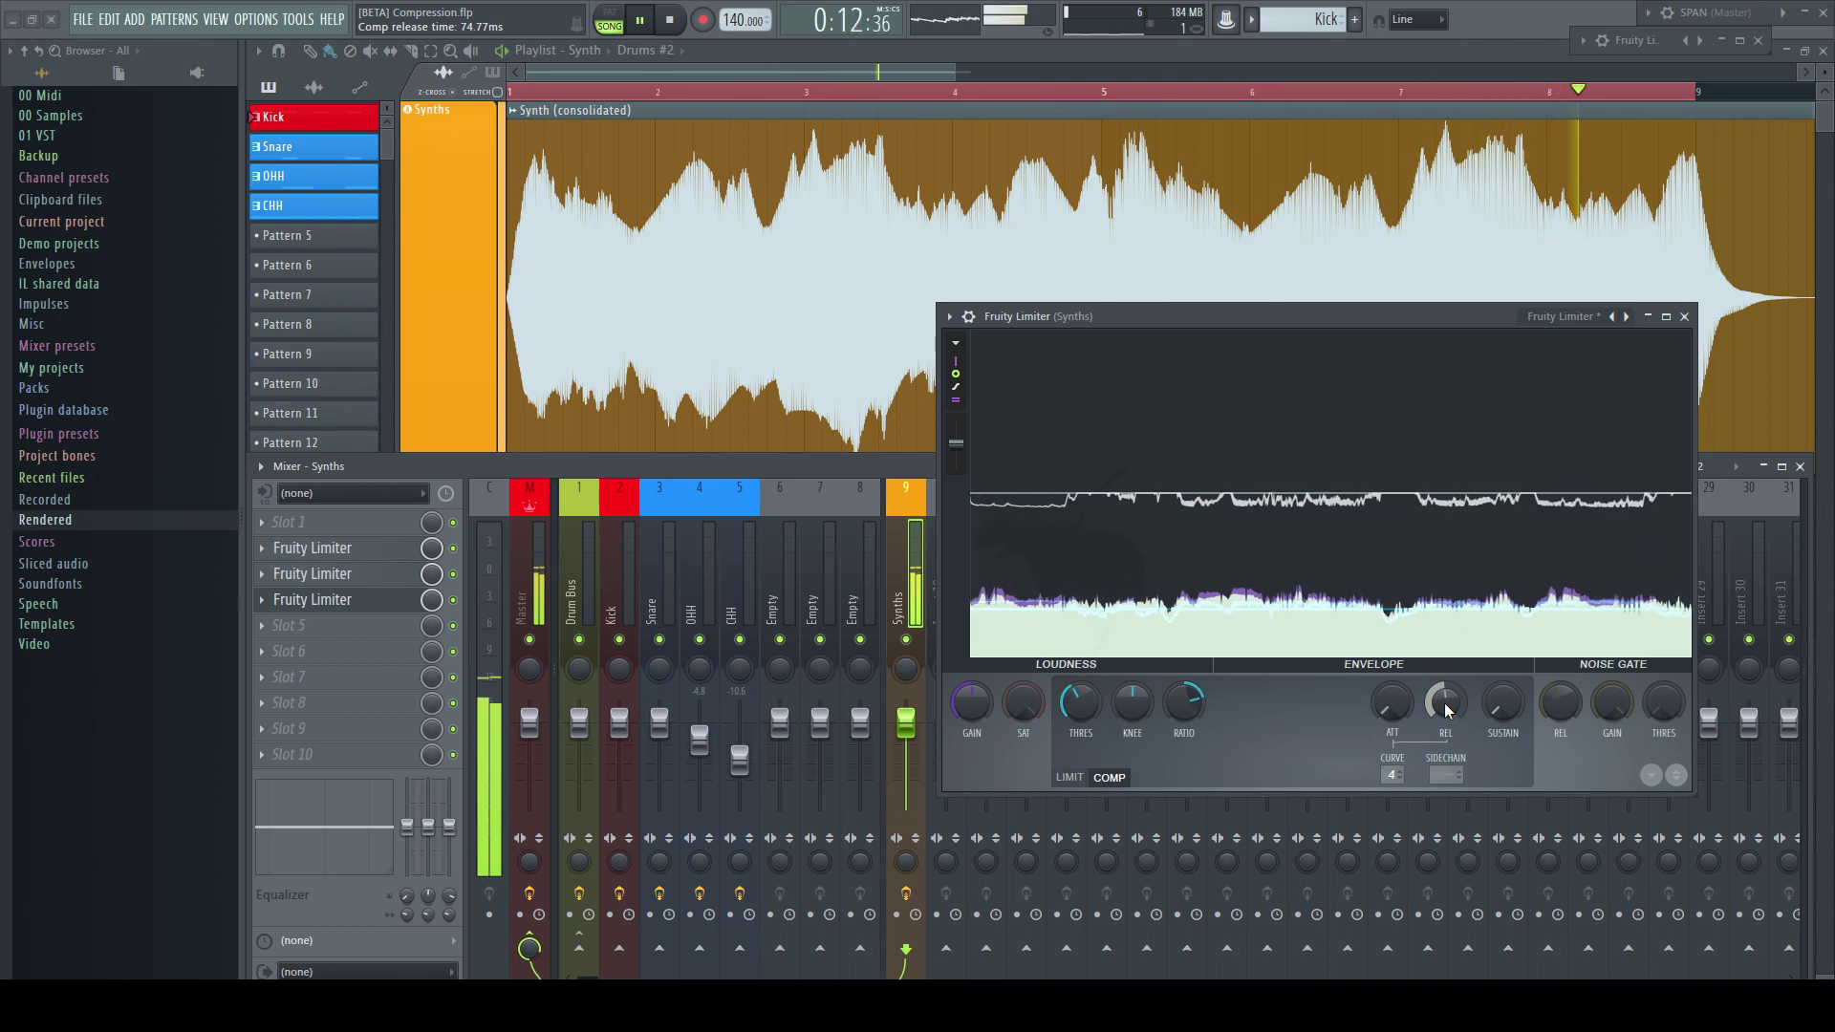
left_click_drag(1446, 711, 1445, 709)
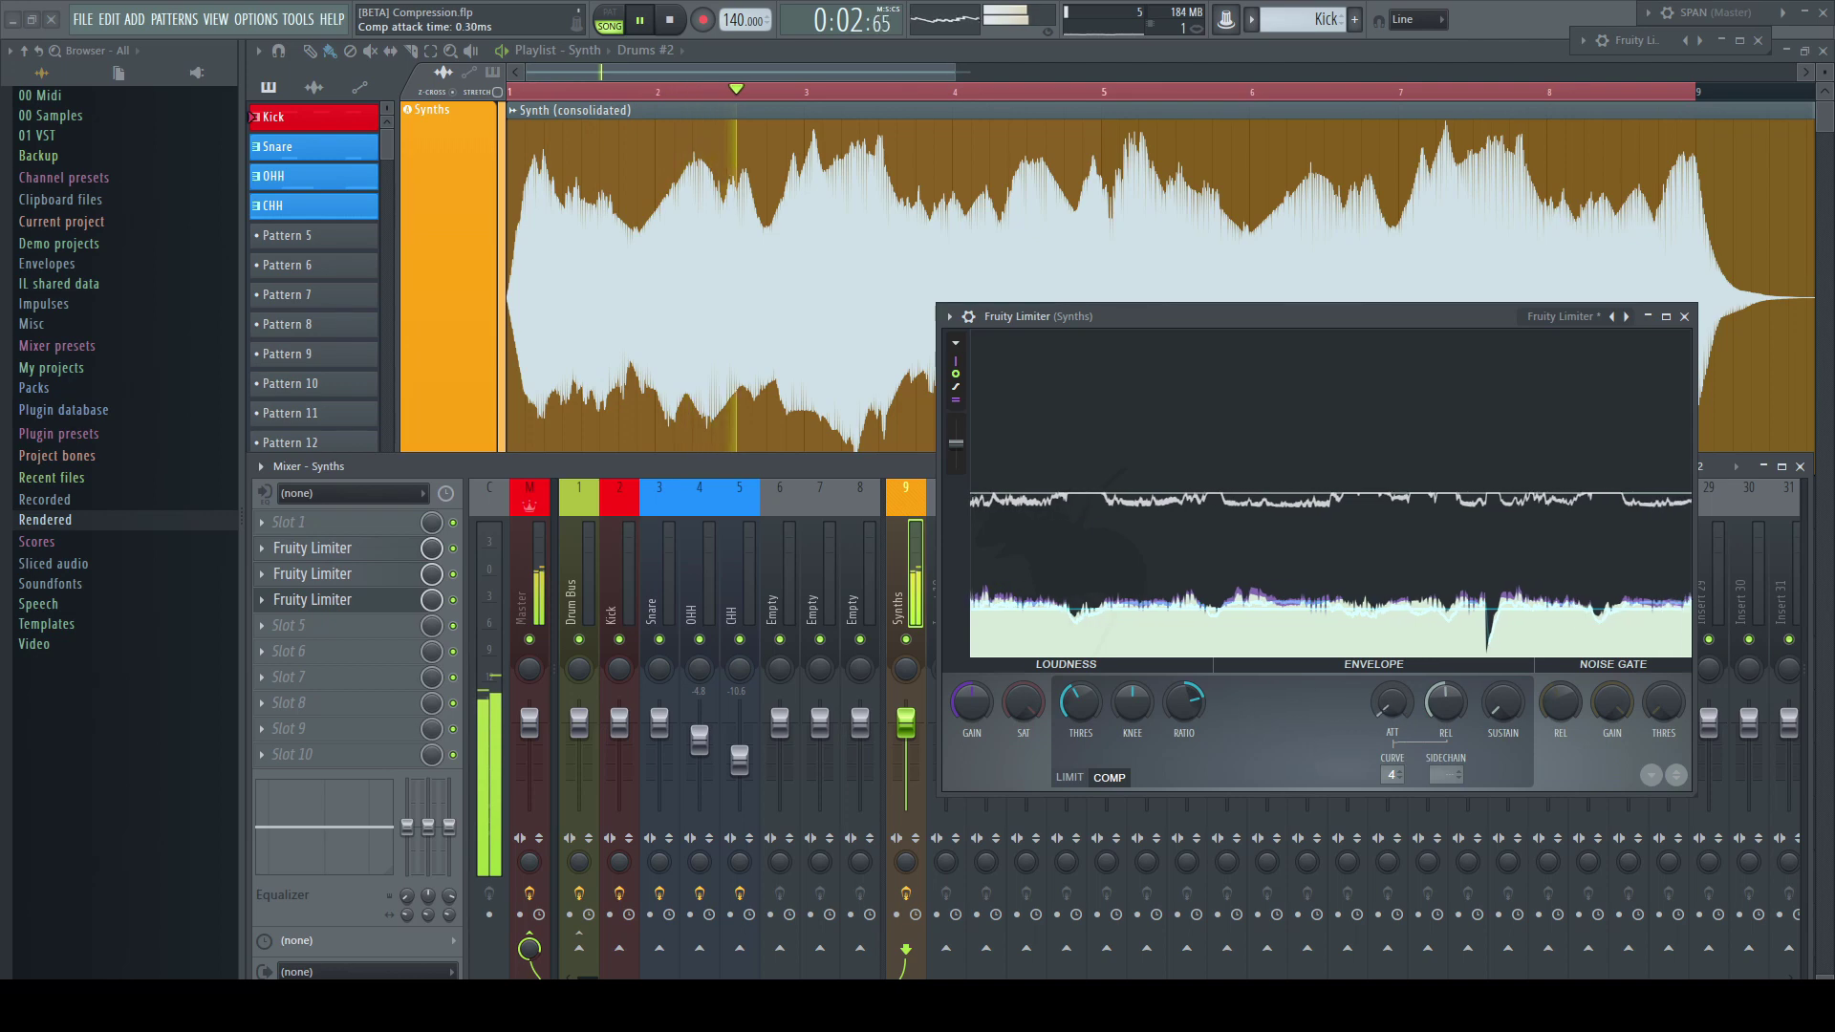
left_click_drag(1404, 710, 1404, 705)
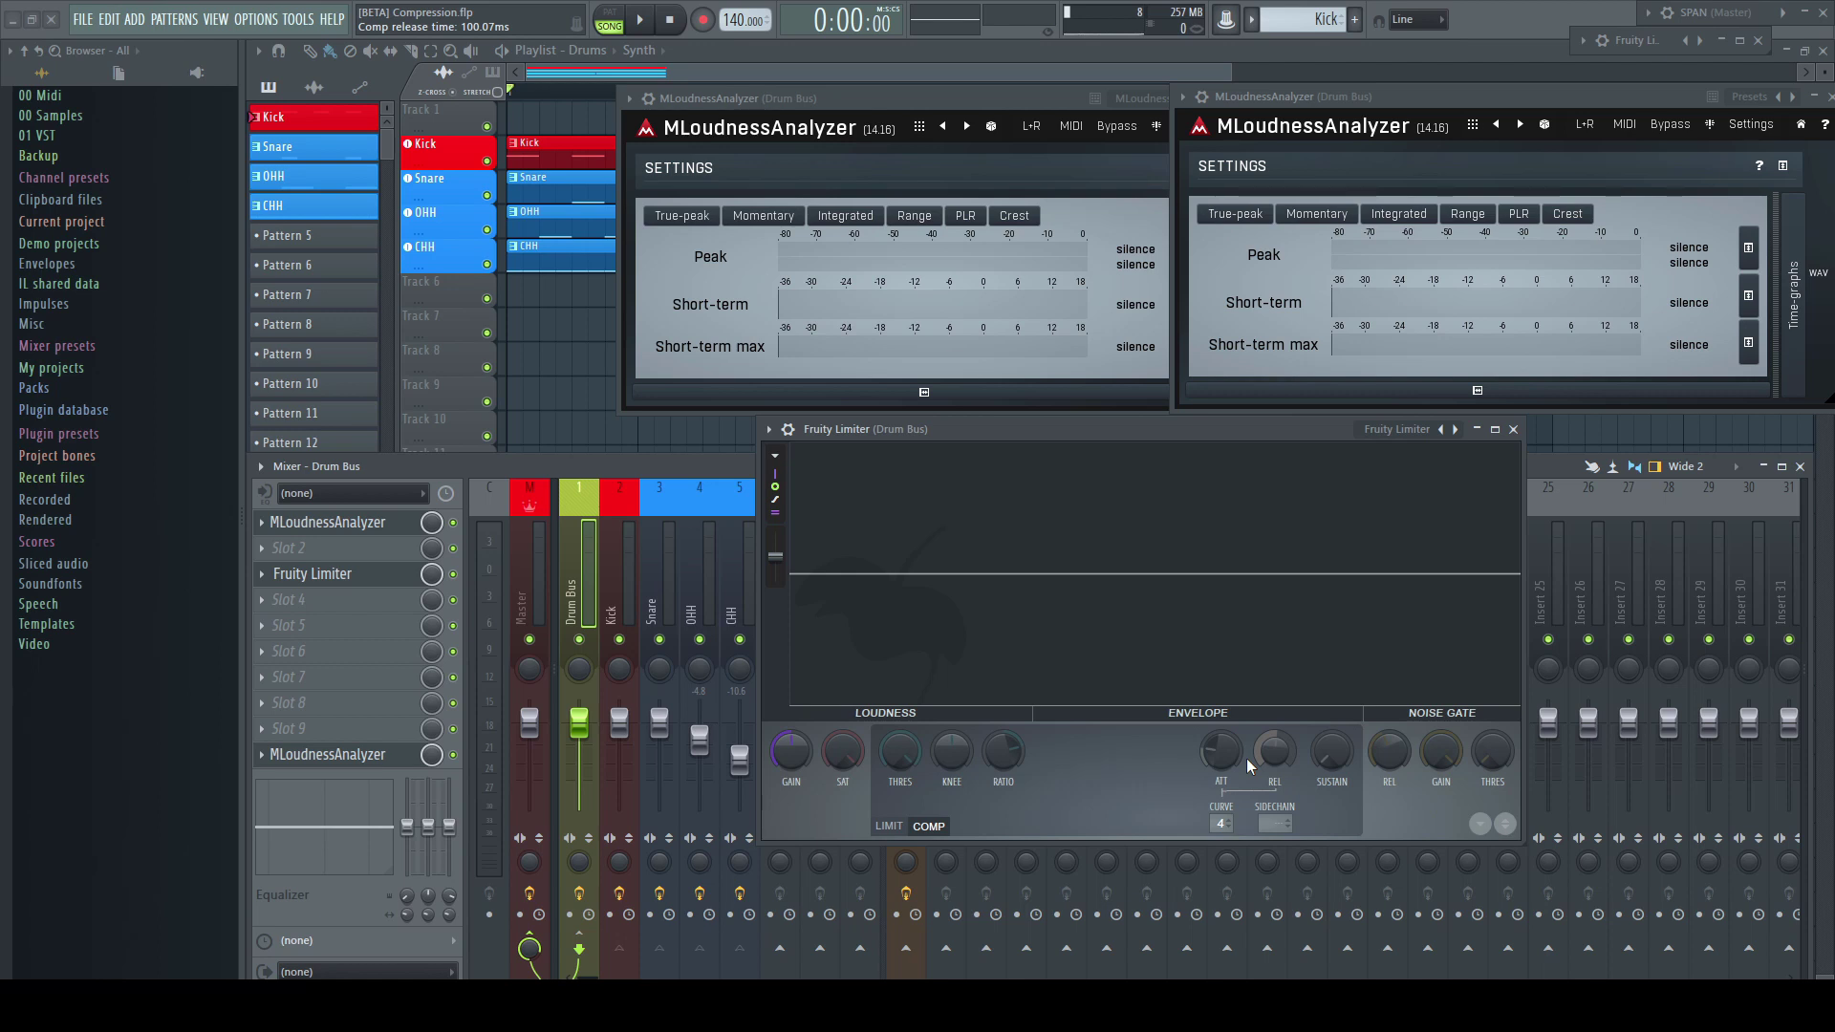
During playback, shorten the attack and lower the threshold of the Drum Bus Fruity Limiter, making up the level with more gain.
key("space")
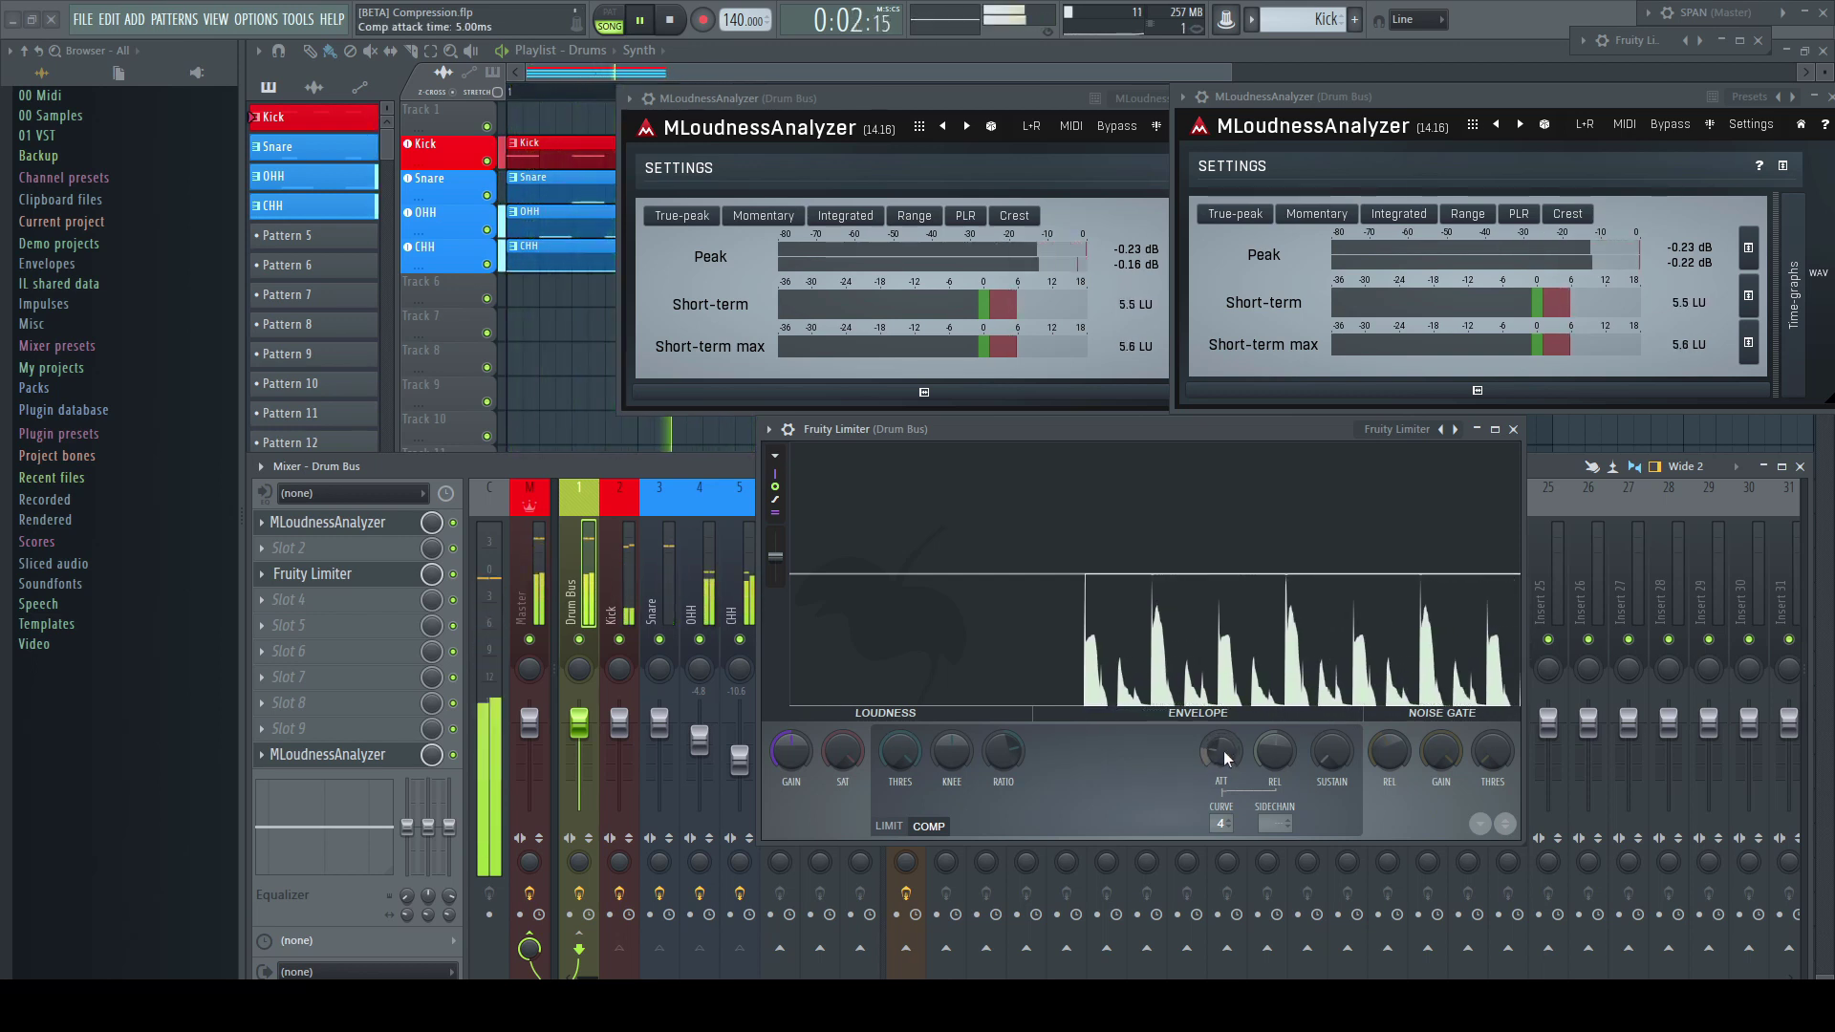
left_click_drag(1223, 752, 1224, 762)
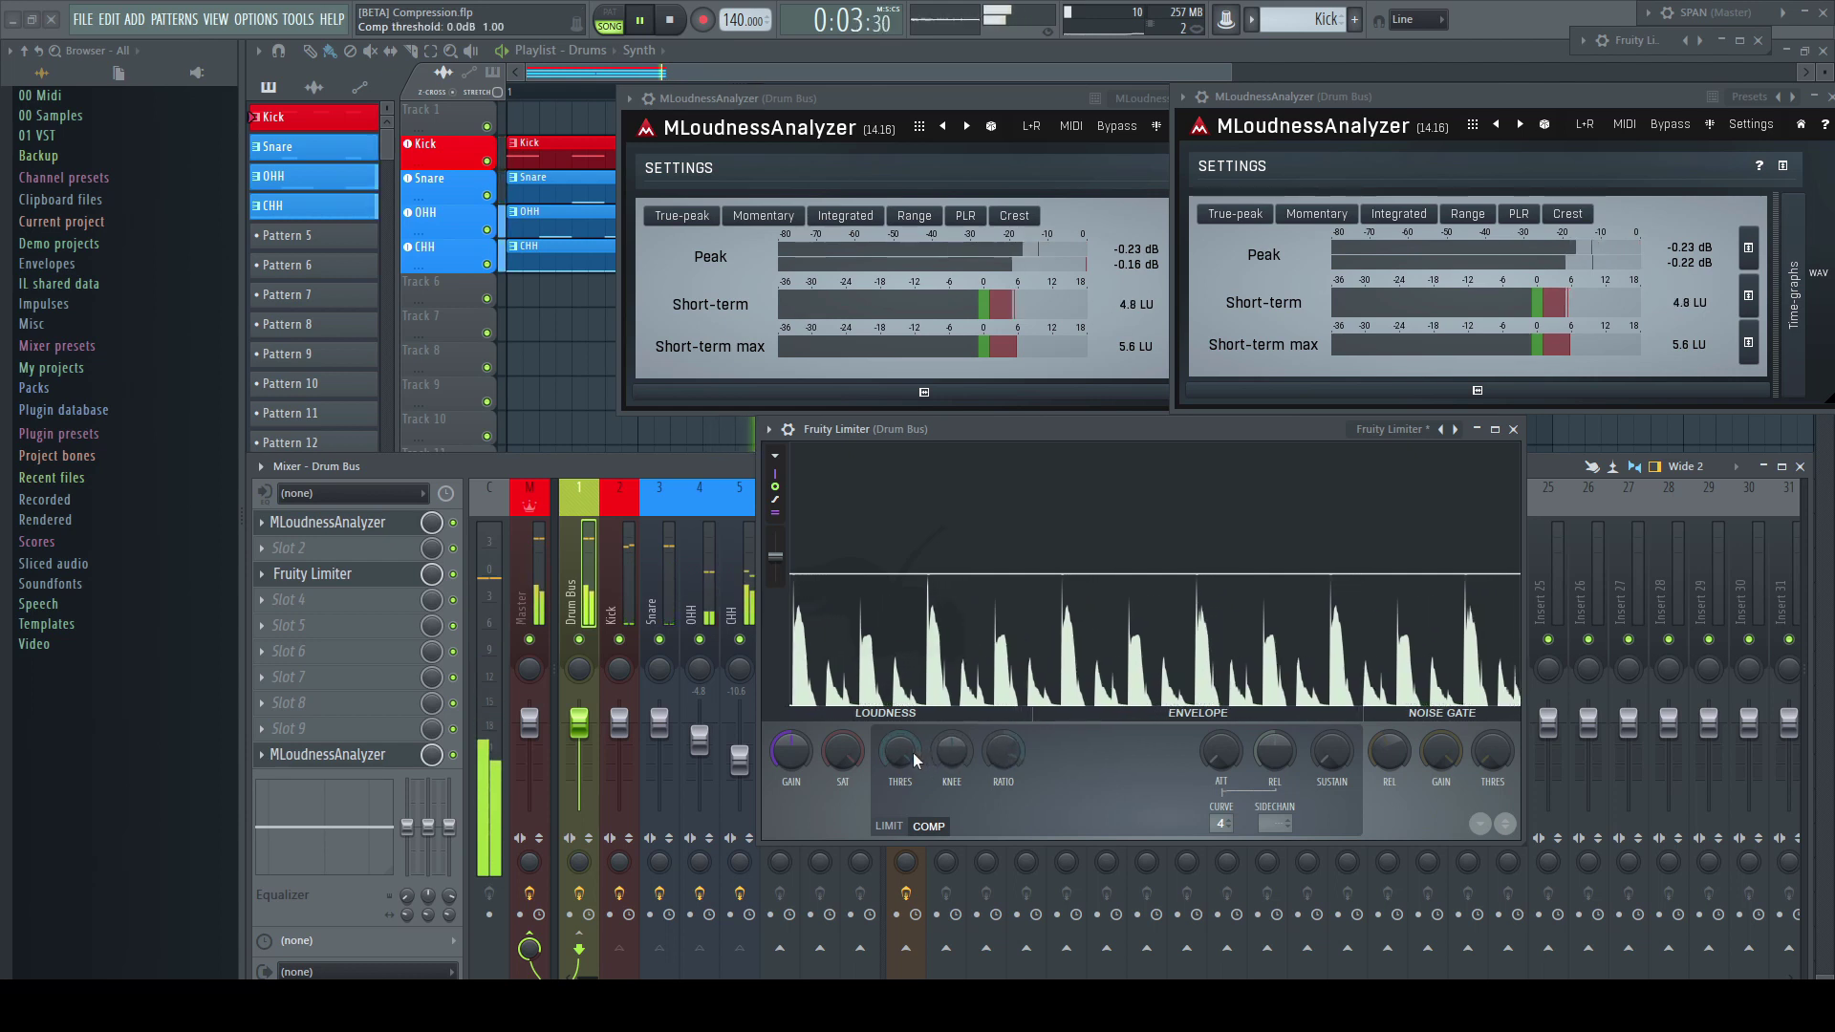
left_click_drag(915, 759, 914, 827)
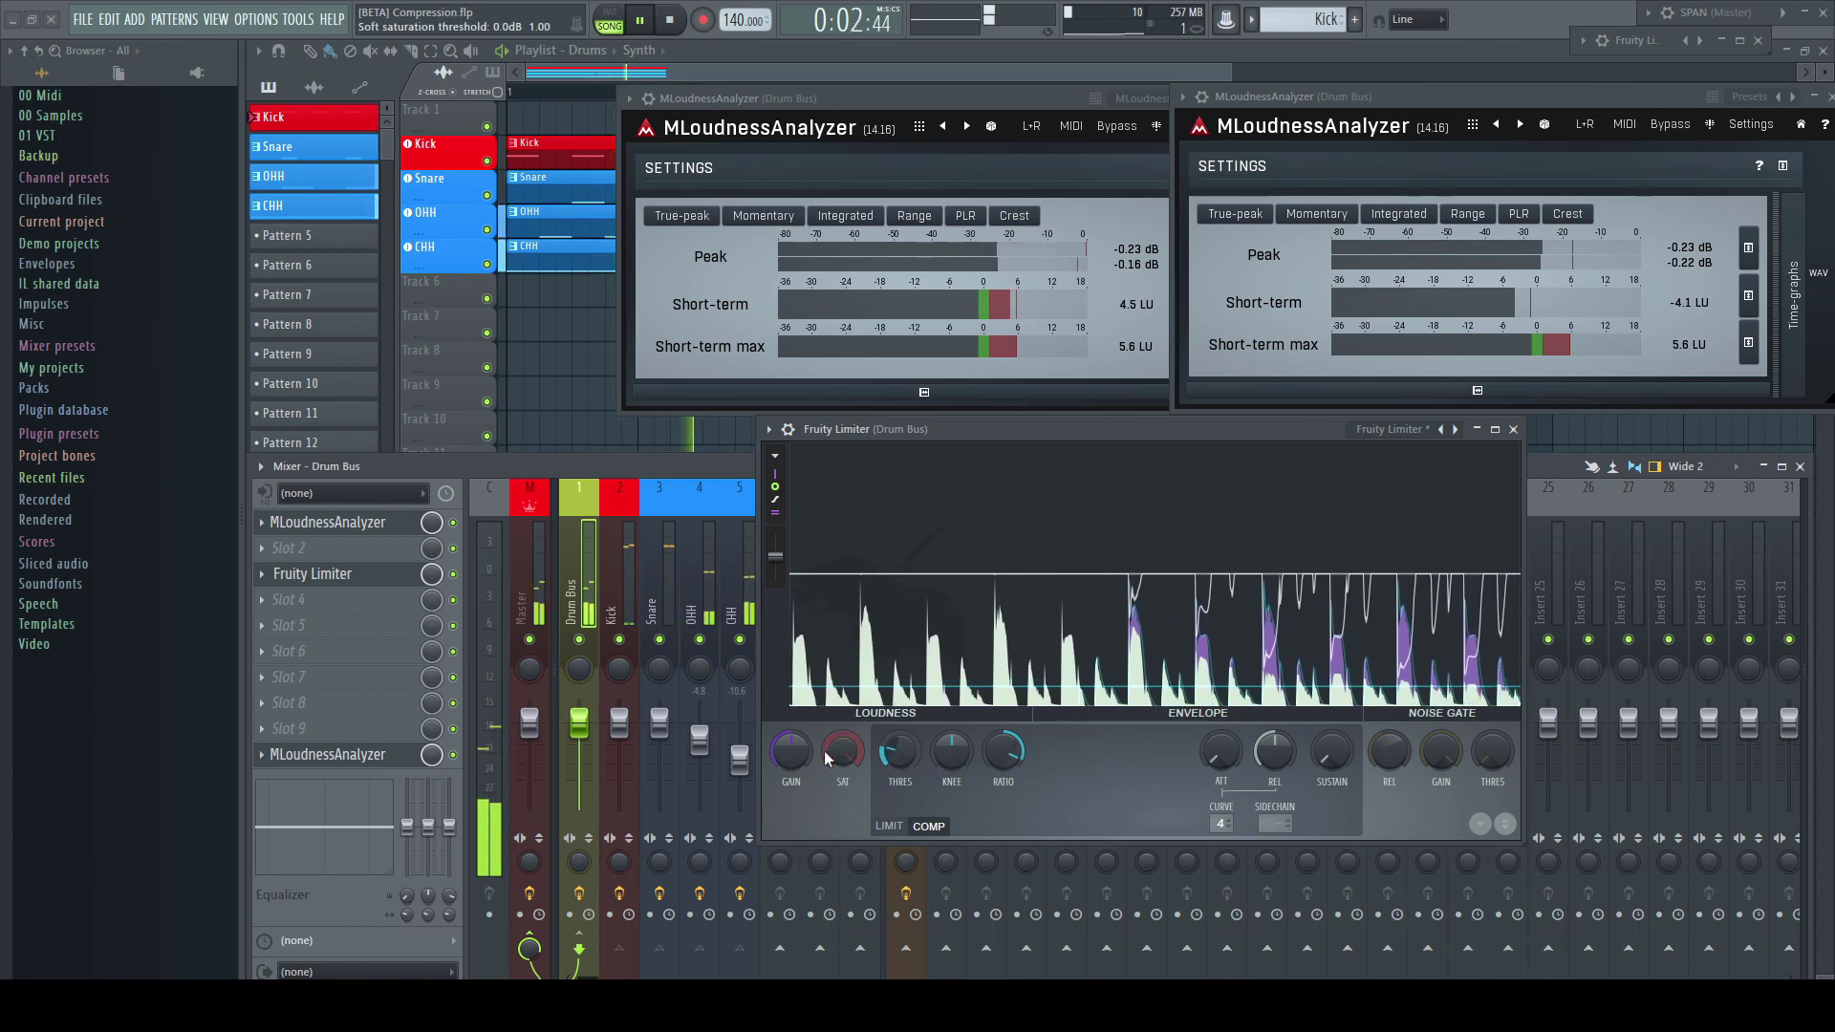
left_click_drag(791, 751, 791, 672)
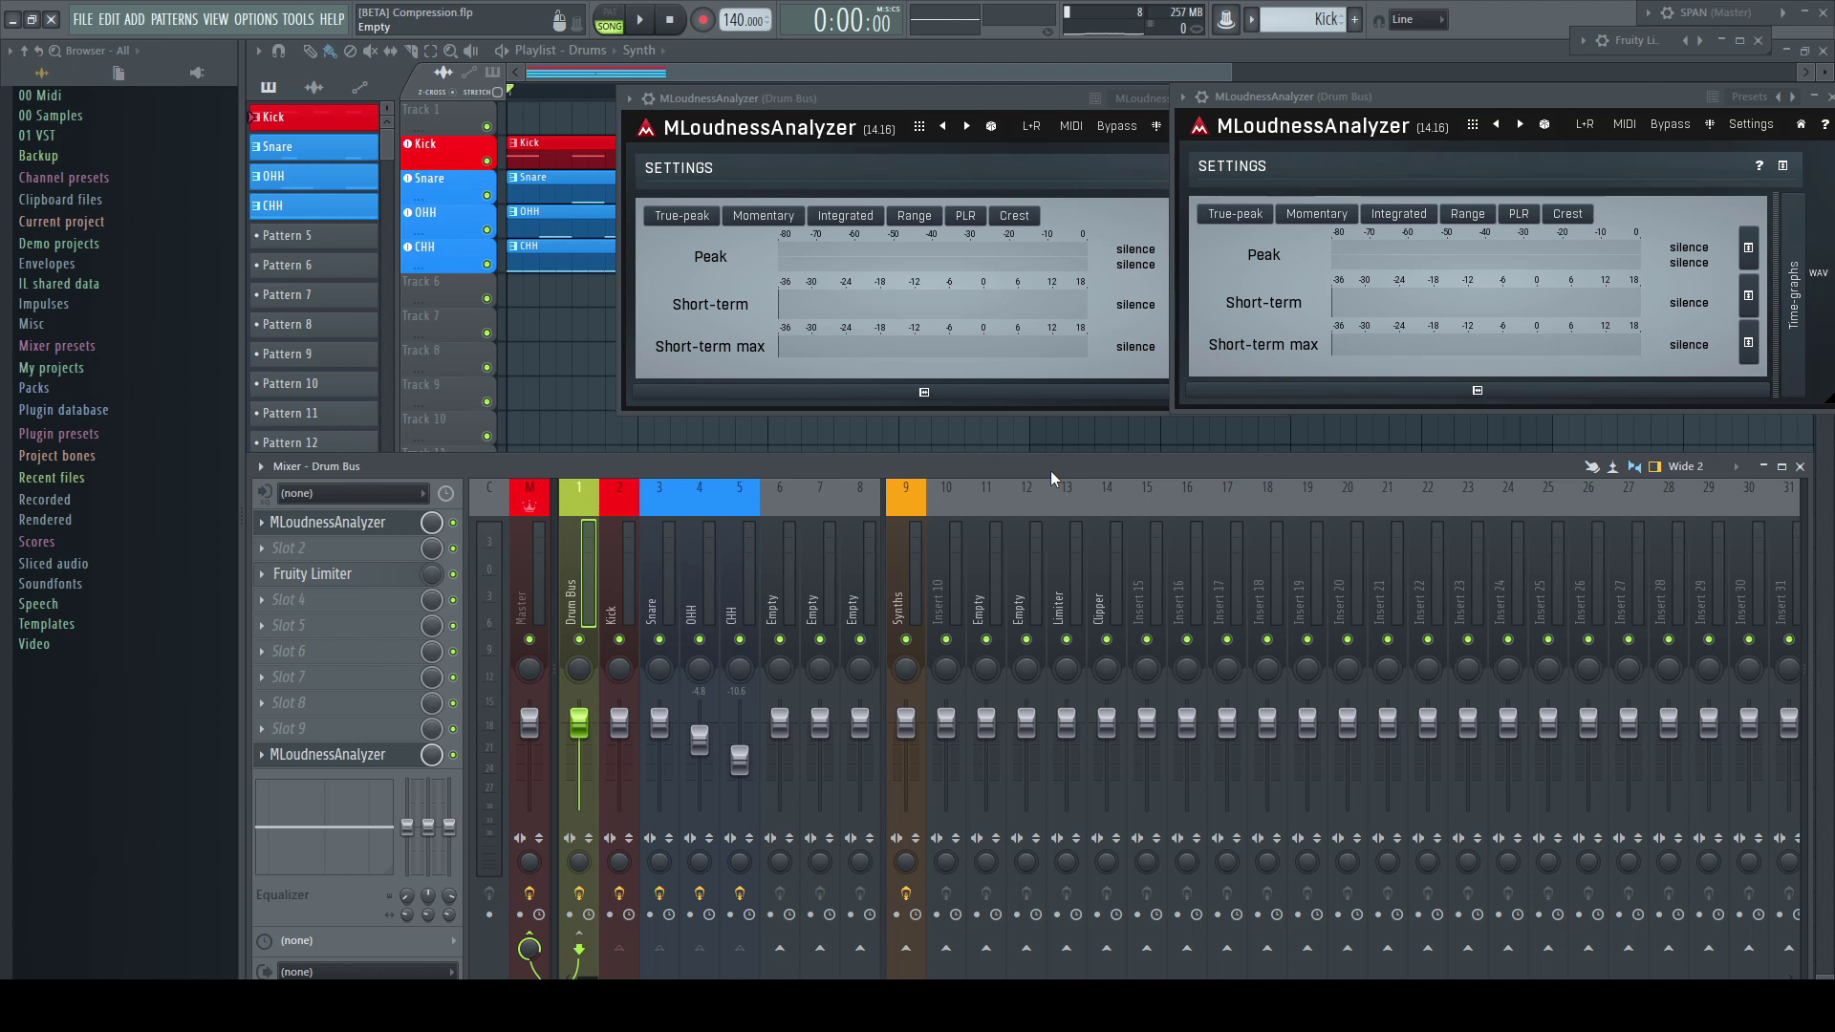
Play the drums with the Drum Bus Fruity Limiter's mix level at 0%, and blend it in to about 44%.
key("space")
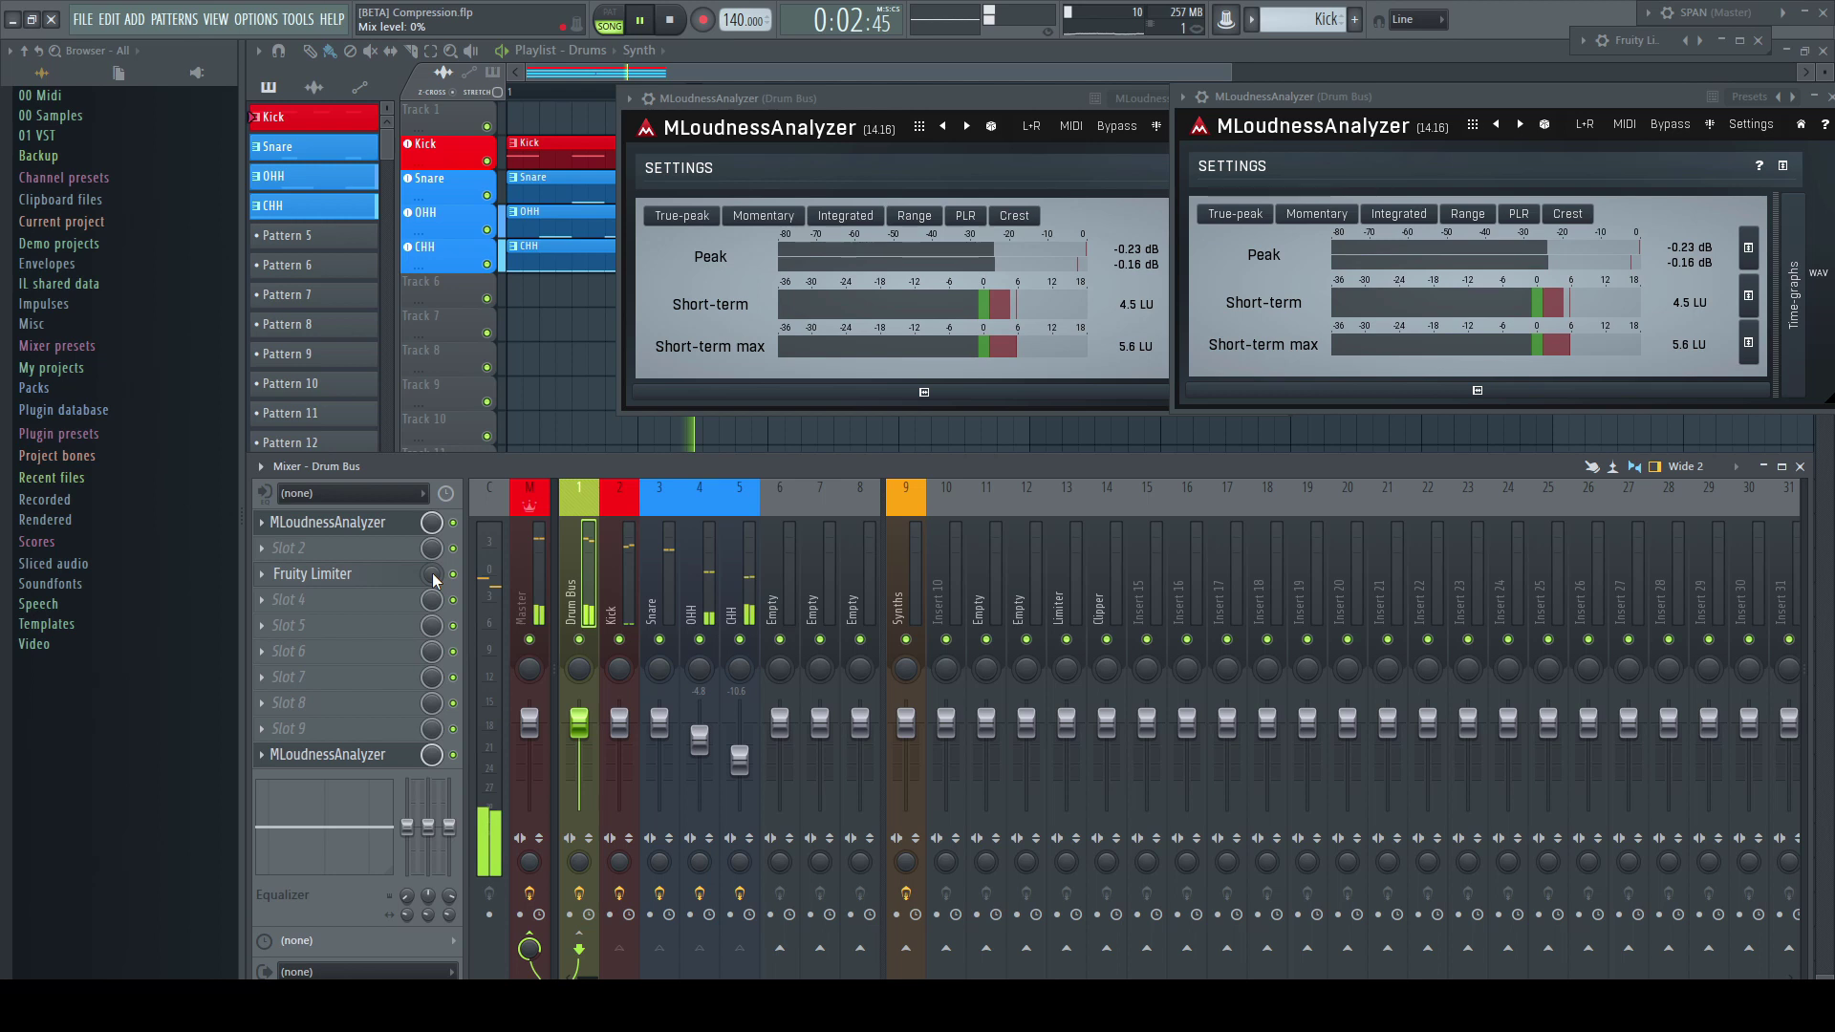
key("space")
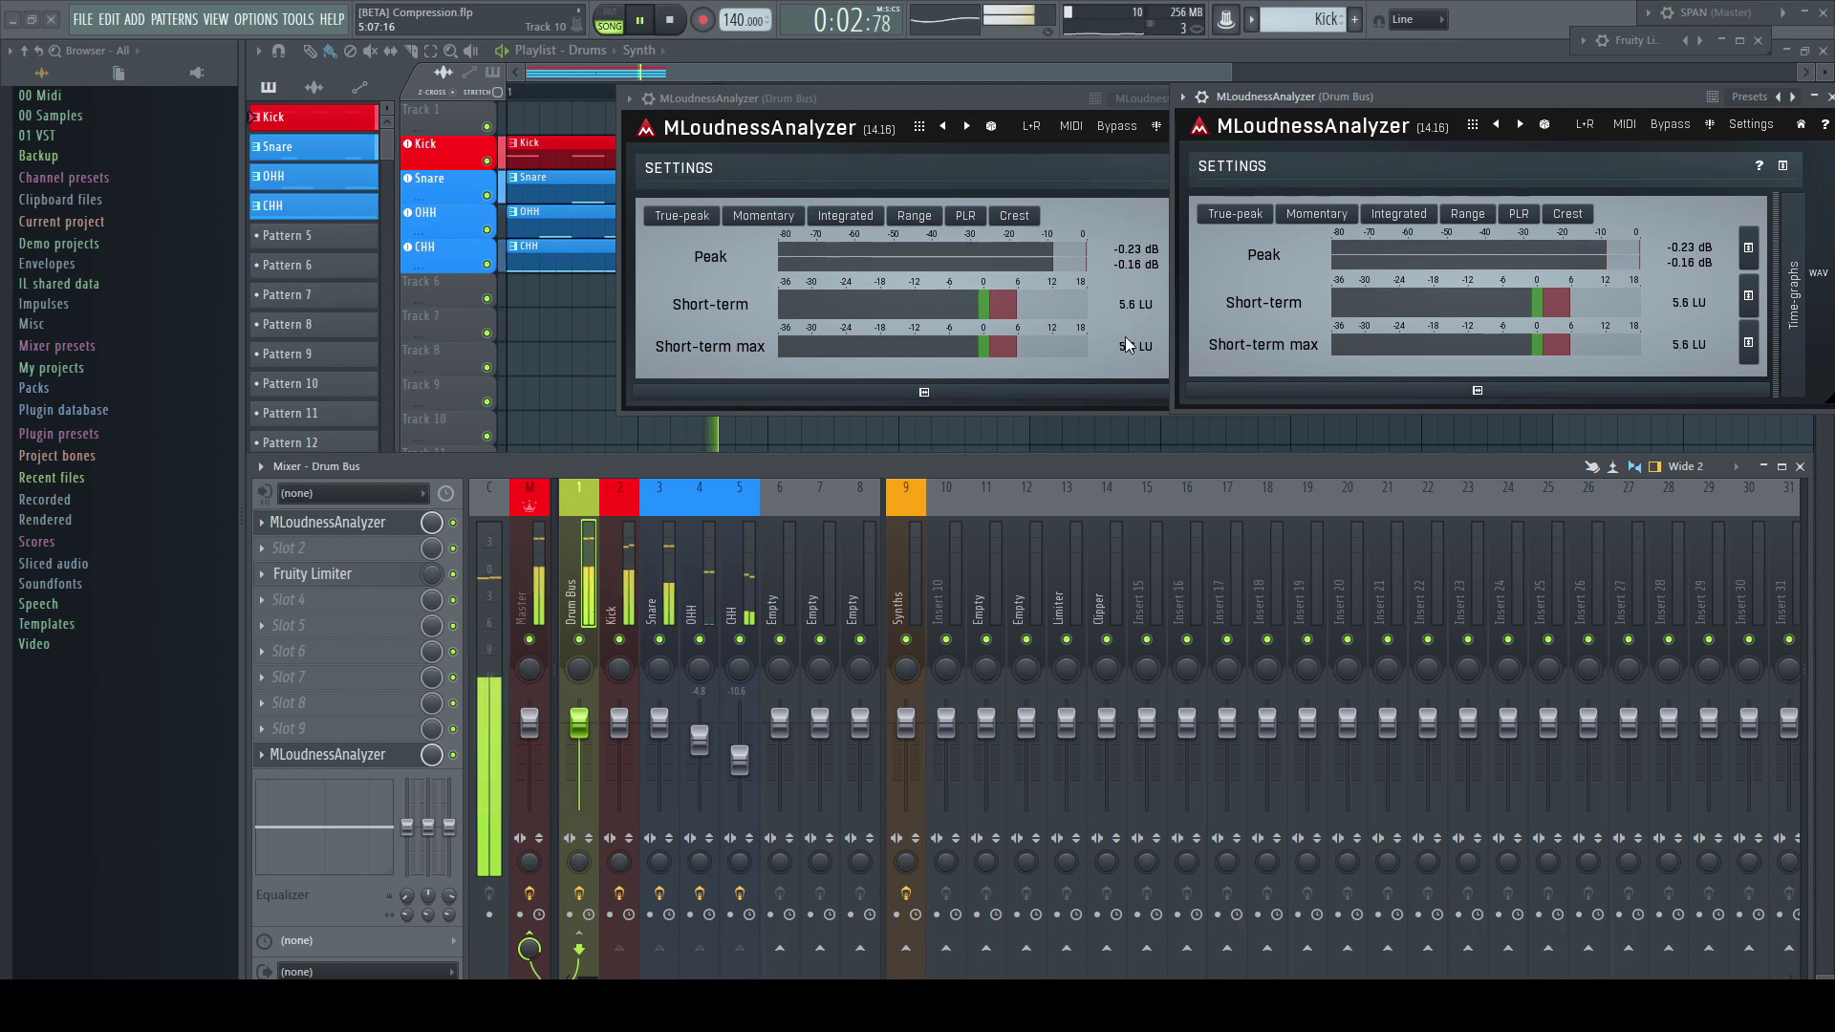
key("space")
key("space")
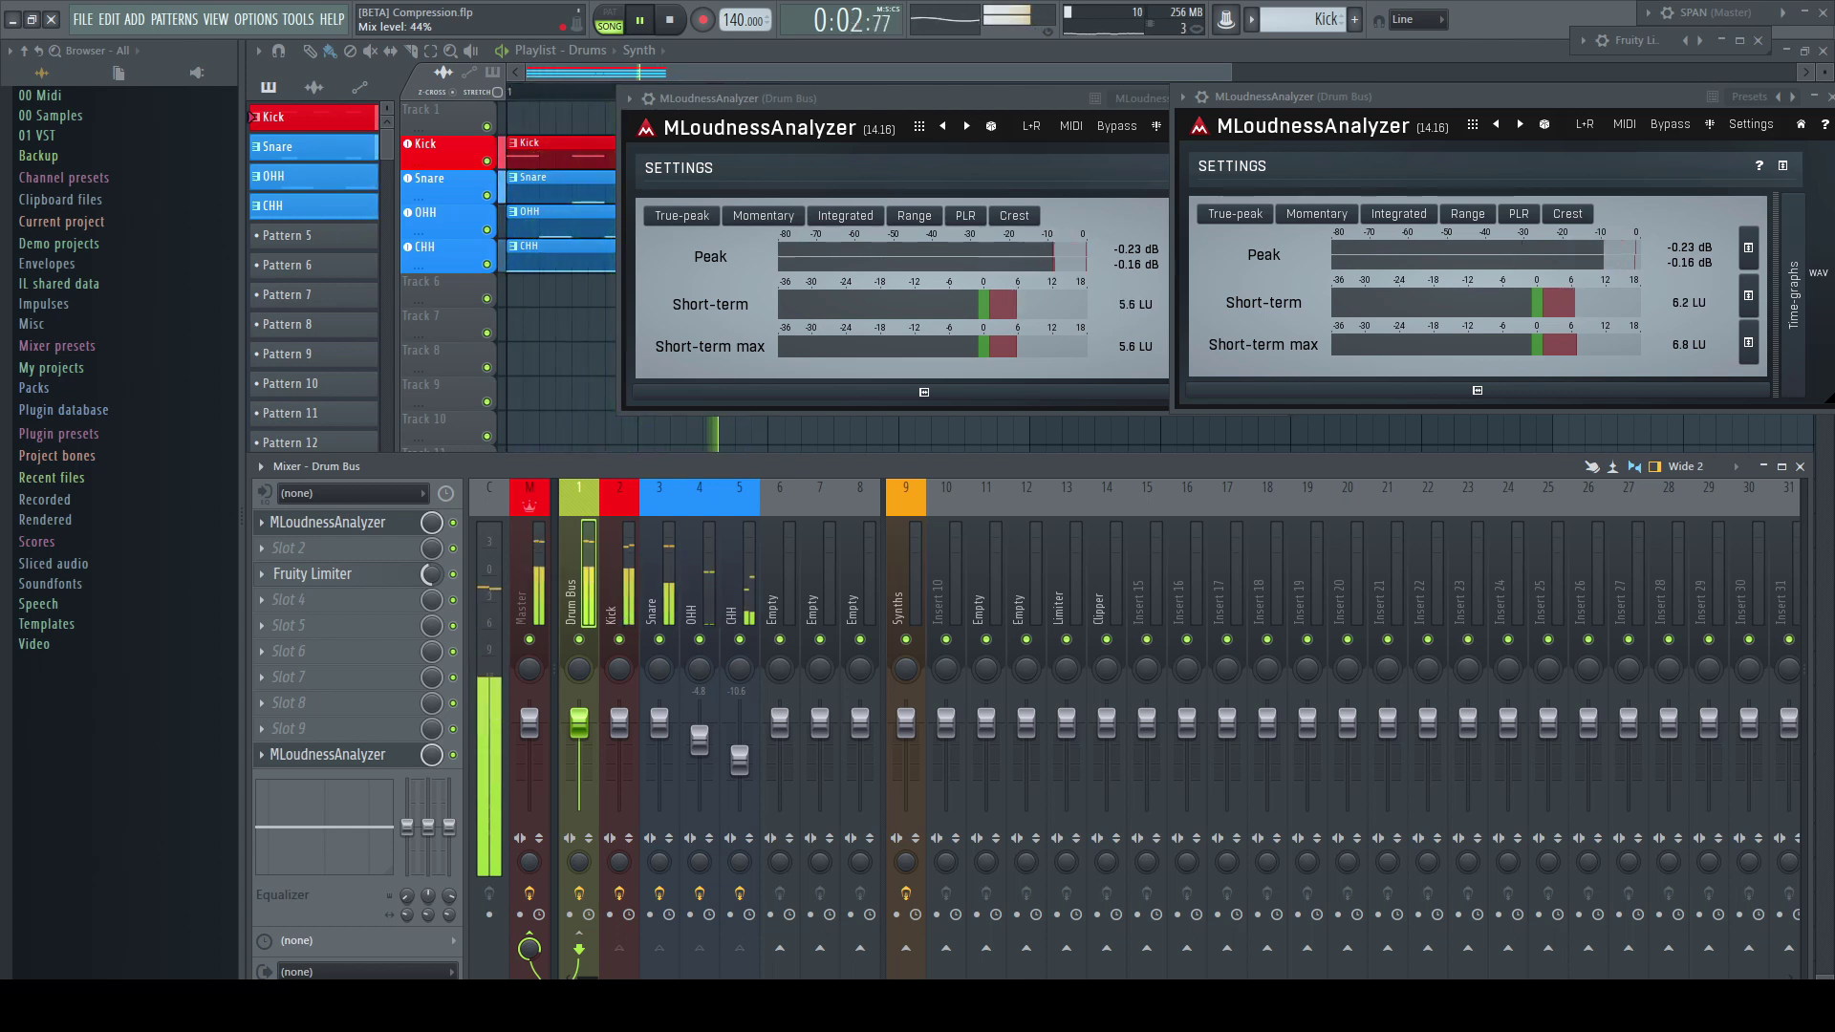
Reset the output loudness meter, trim the Fruity Limiter's mix level, and raise the volume in Fruity Balance on the Drum Bus.
left_click(1673, 268)
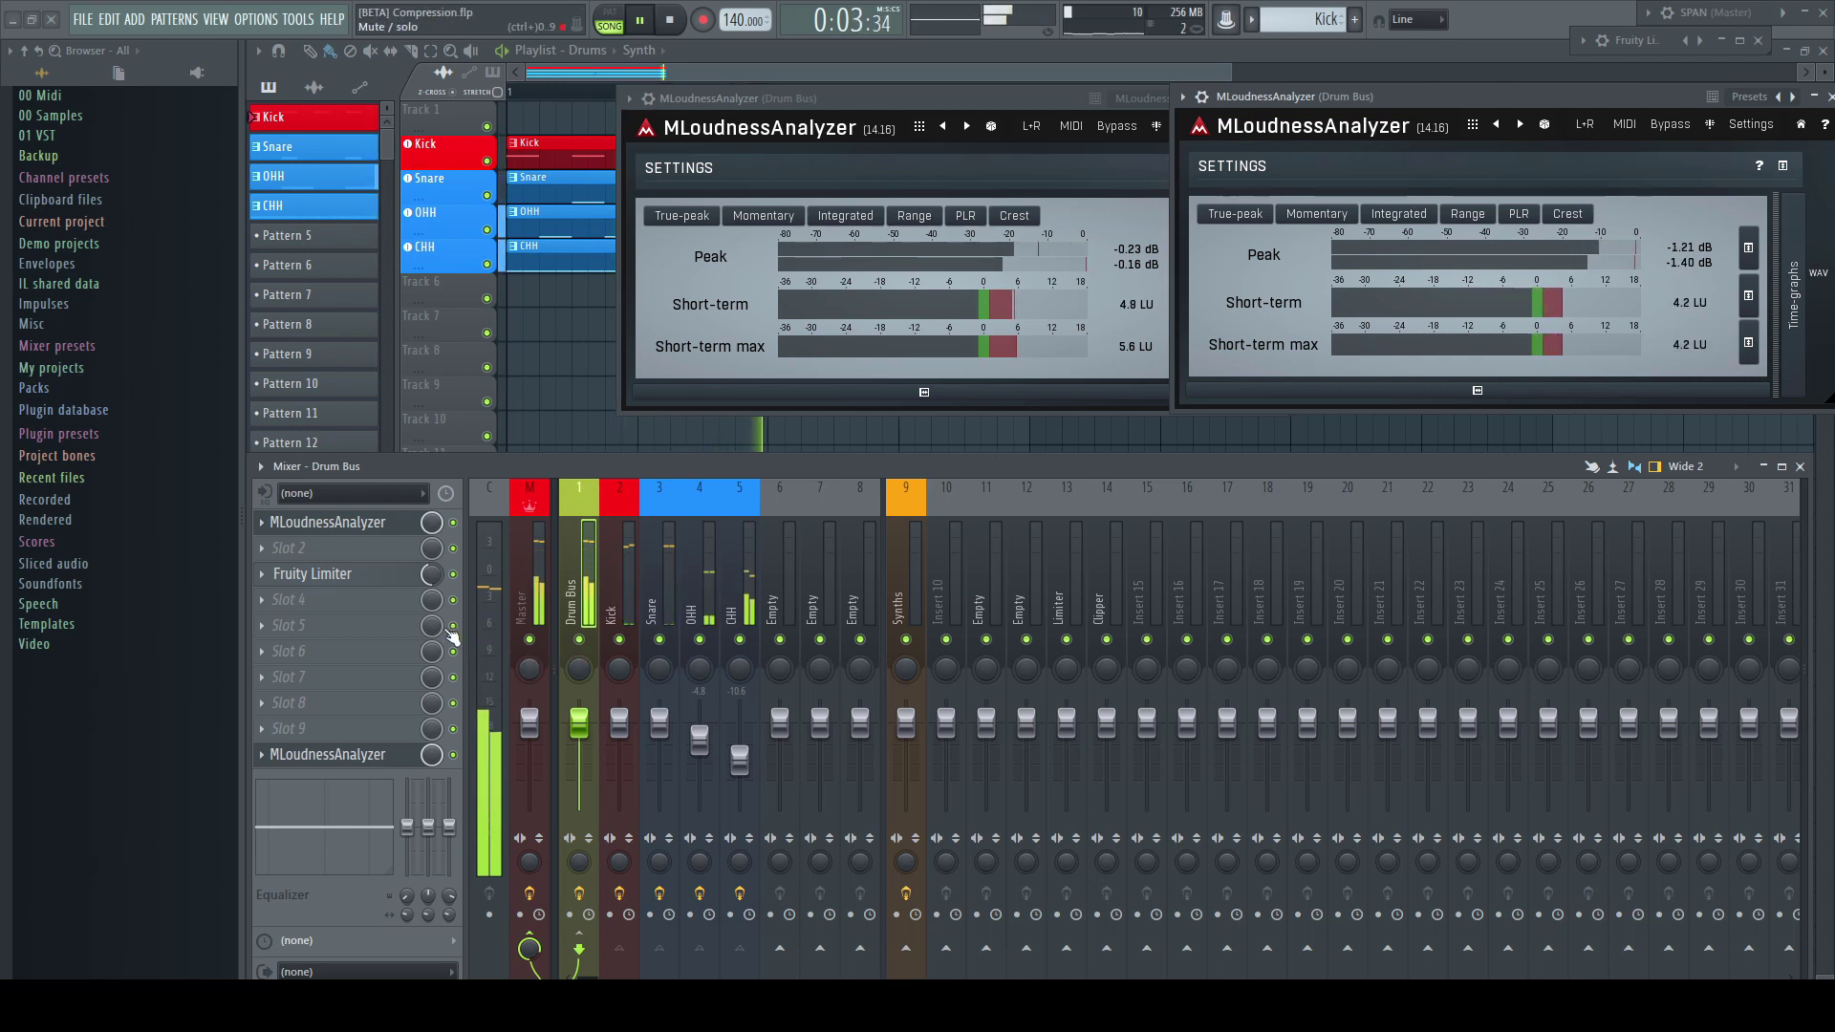
left_click_drag(431, 575, 431, 582)
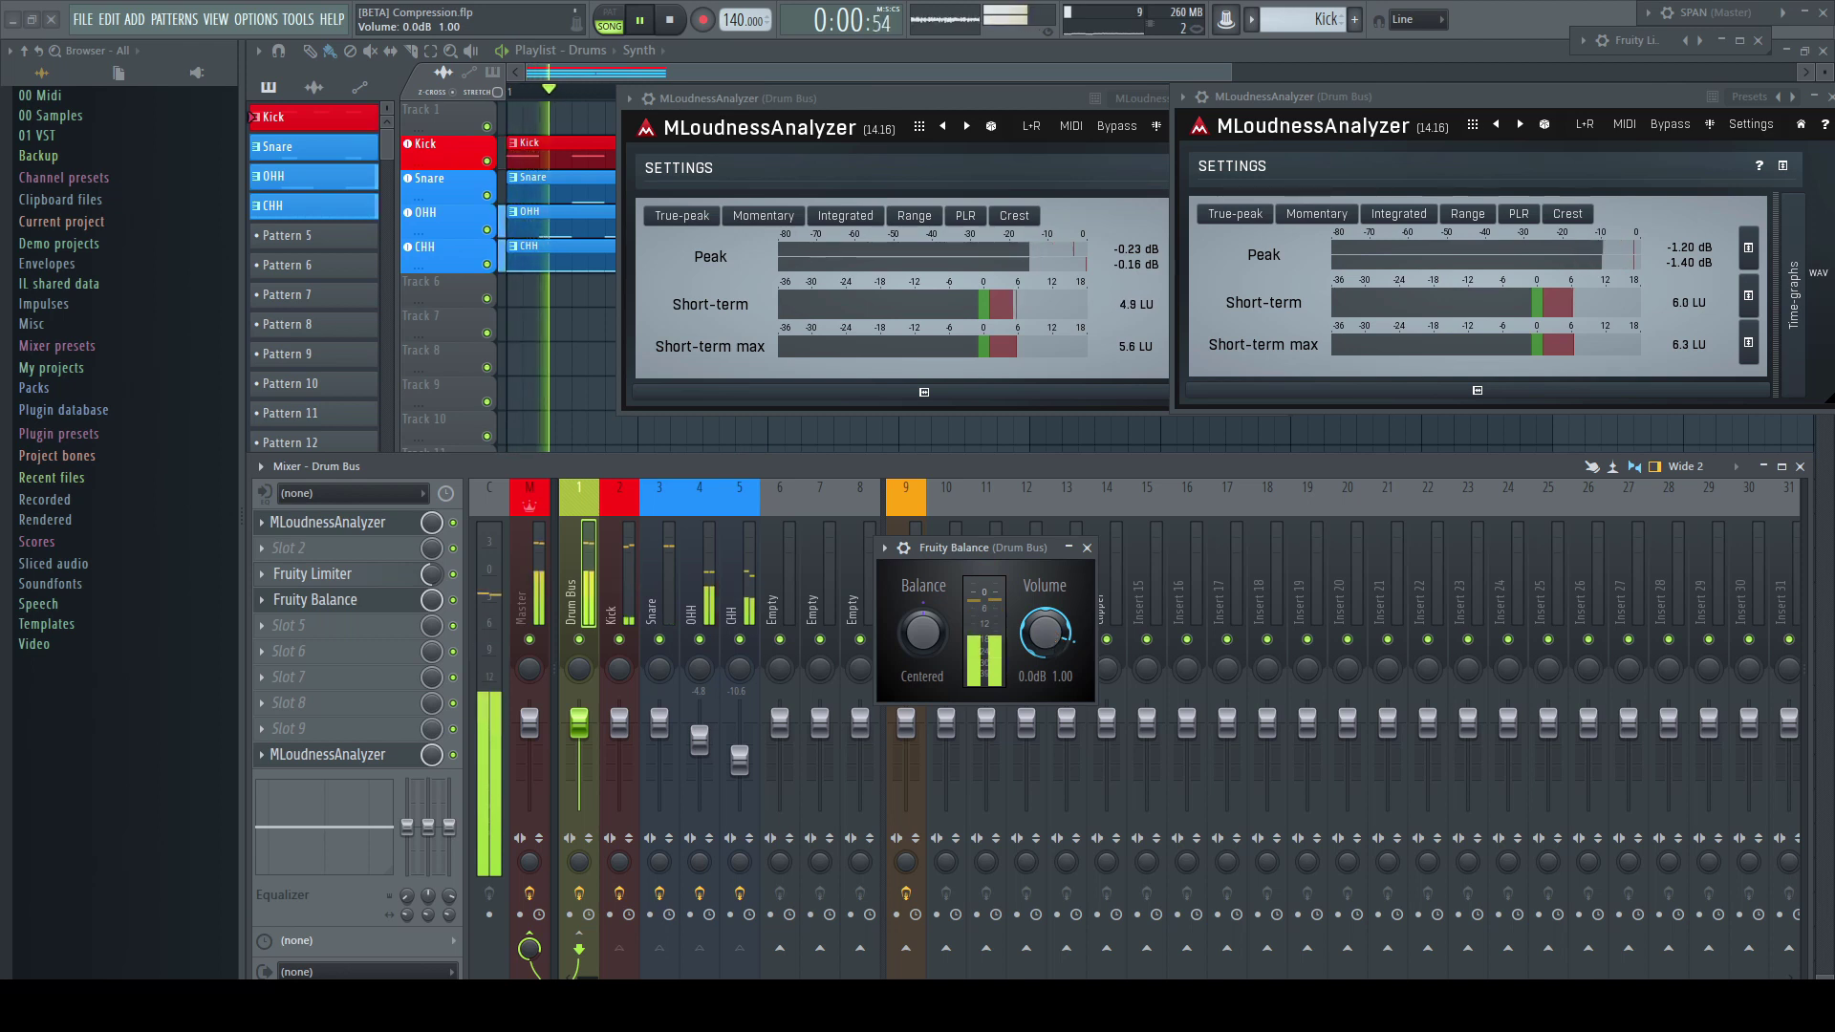
left_click_drag(1044, 631, 1044, 619)
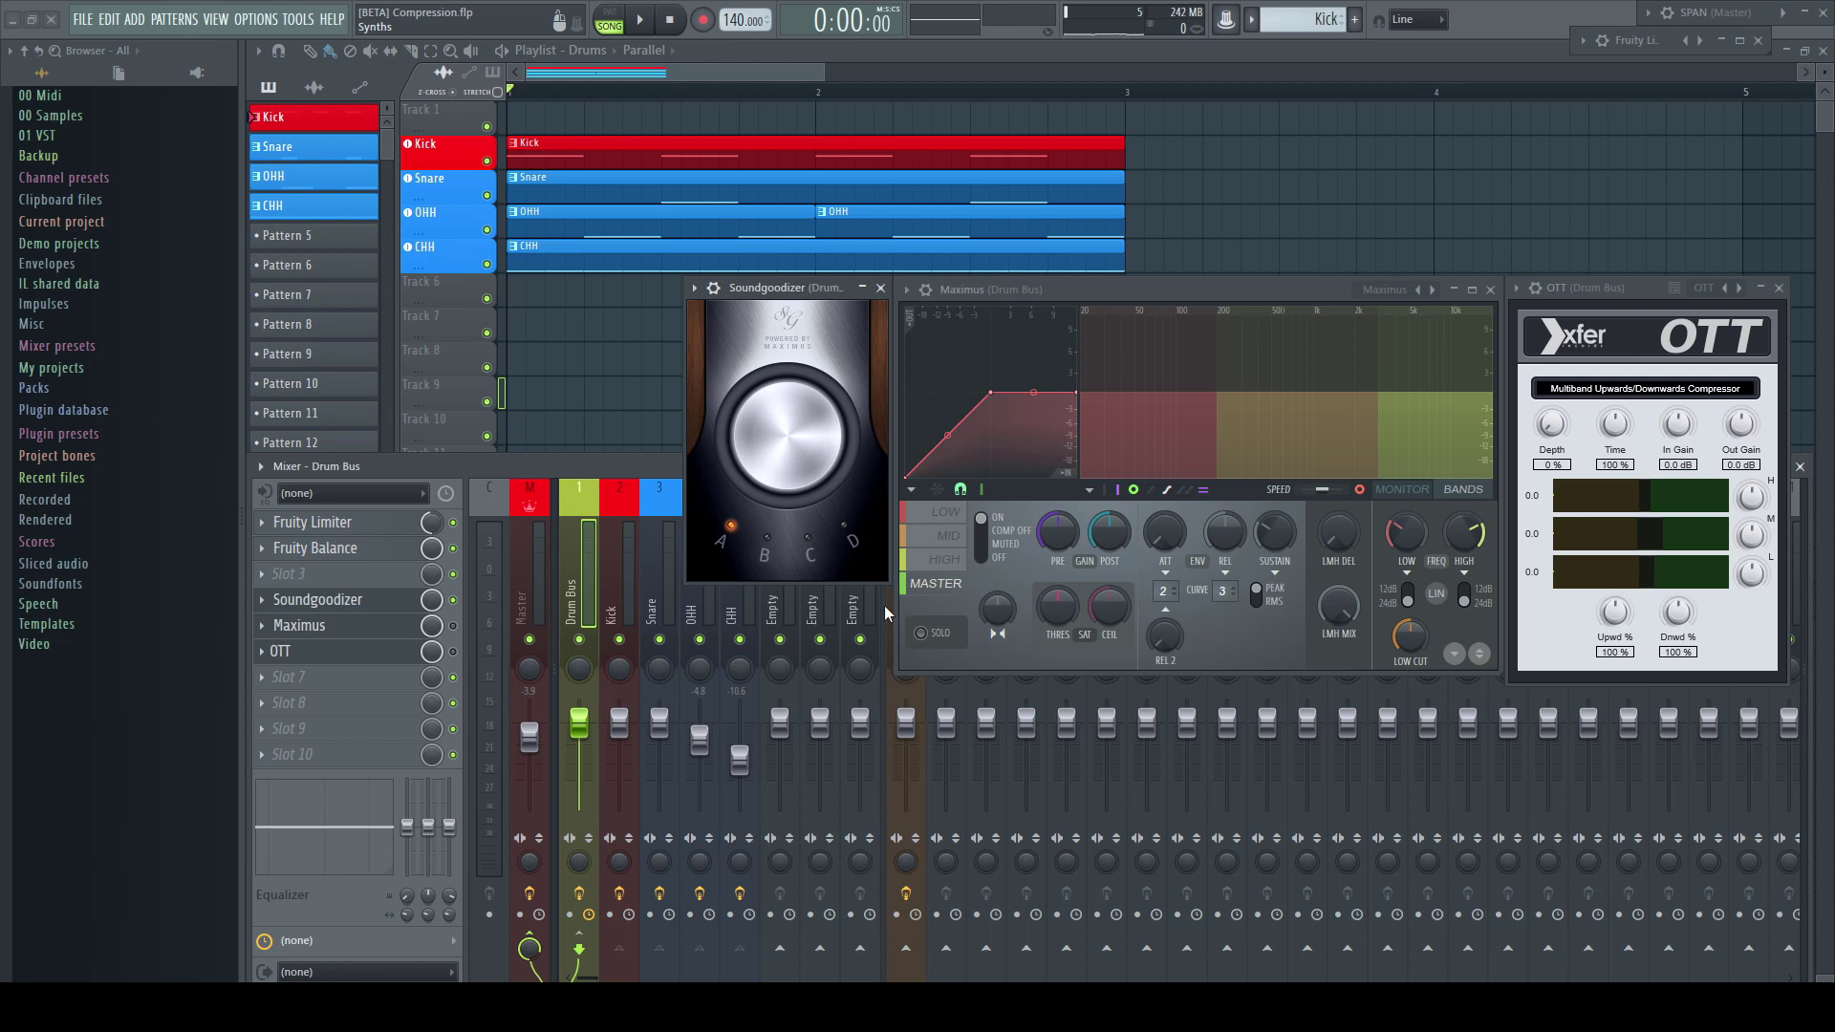
Audition Soundgoodizer on the Drum Bus, and load Soundgoodizer preset A into Maximus with its LMH mix turned down.
key("space")
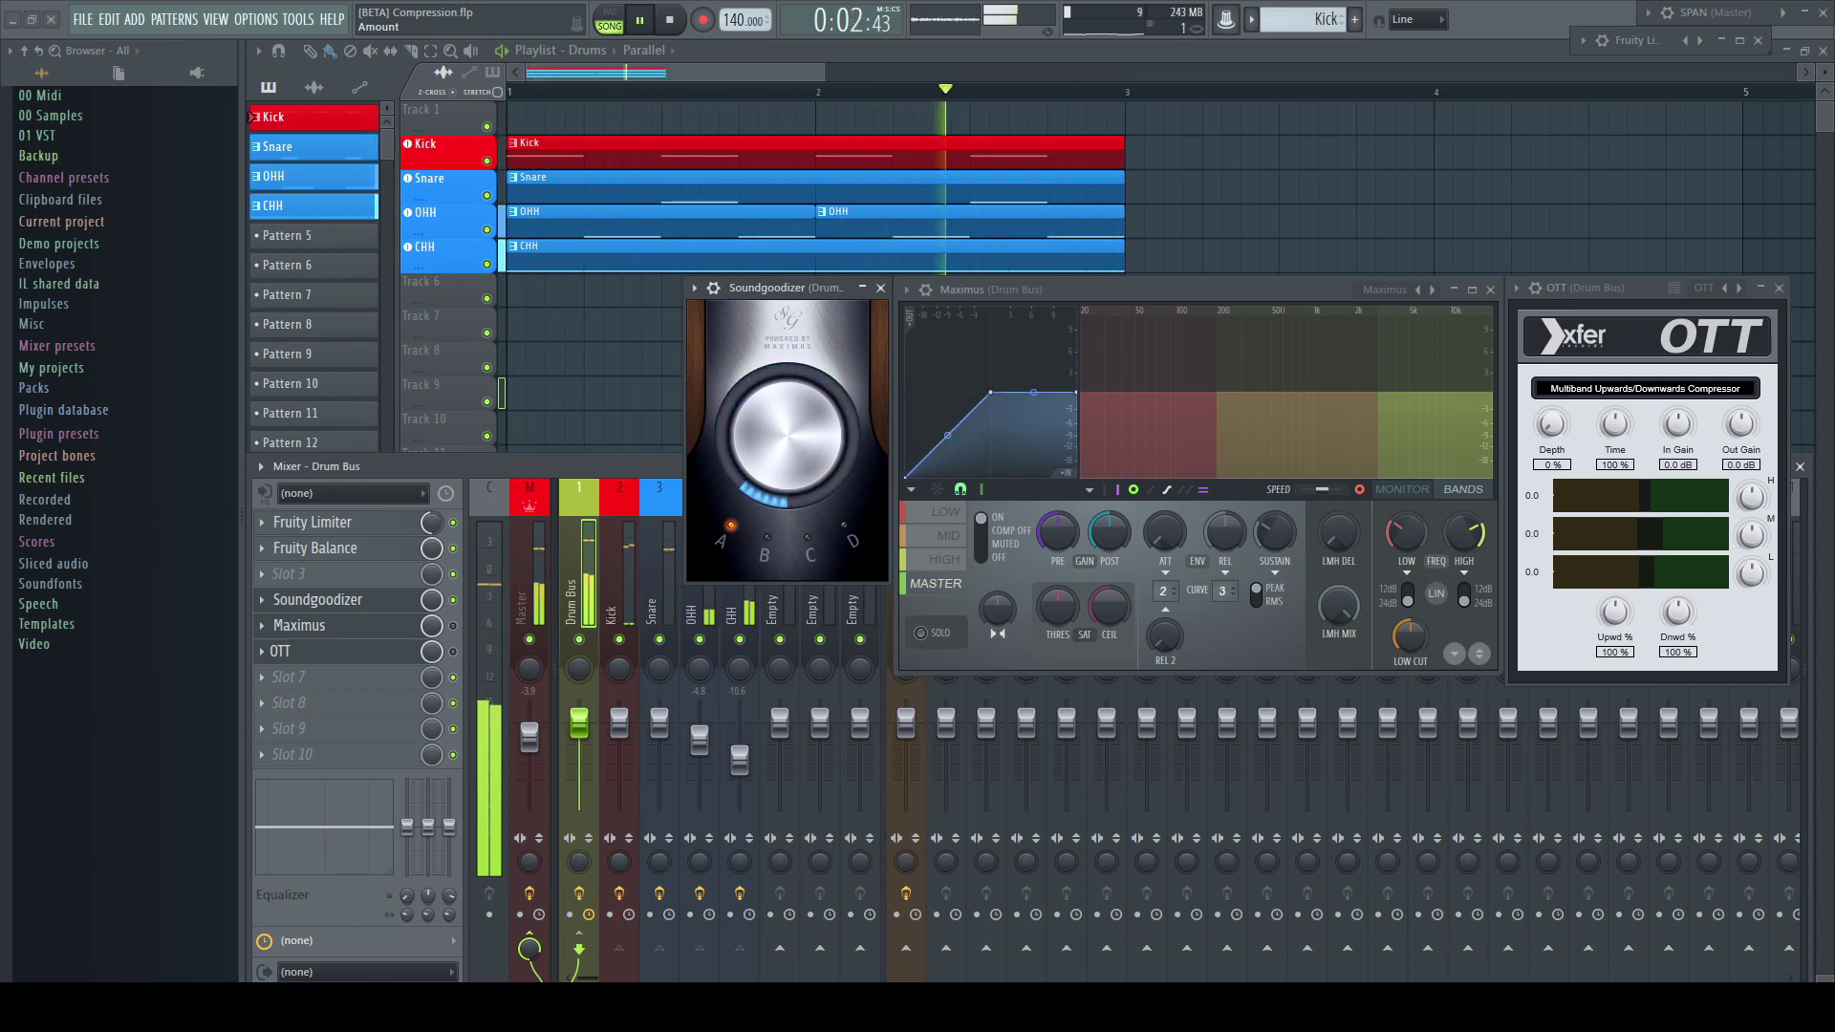
key("space")
left_click(1405, 290)
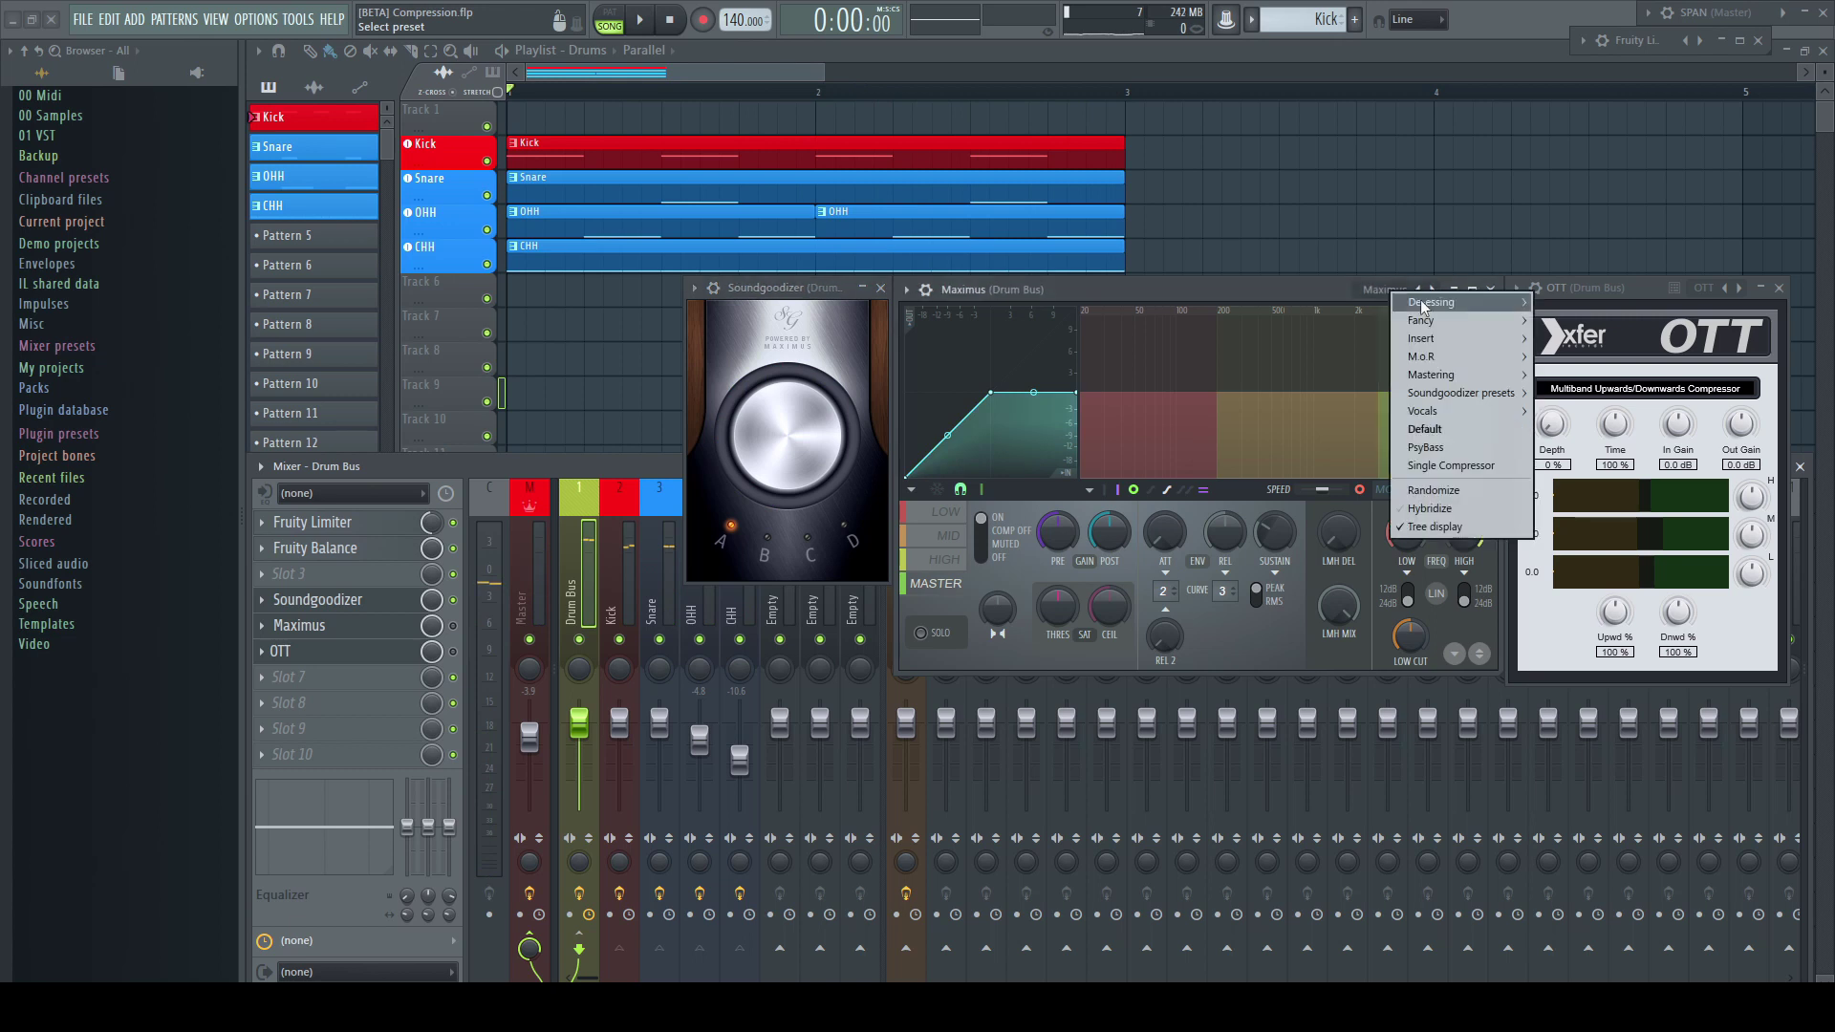
mouse_move(1496, 393)
left_click(1556, 395)
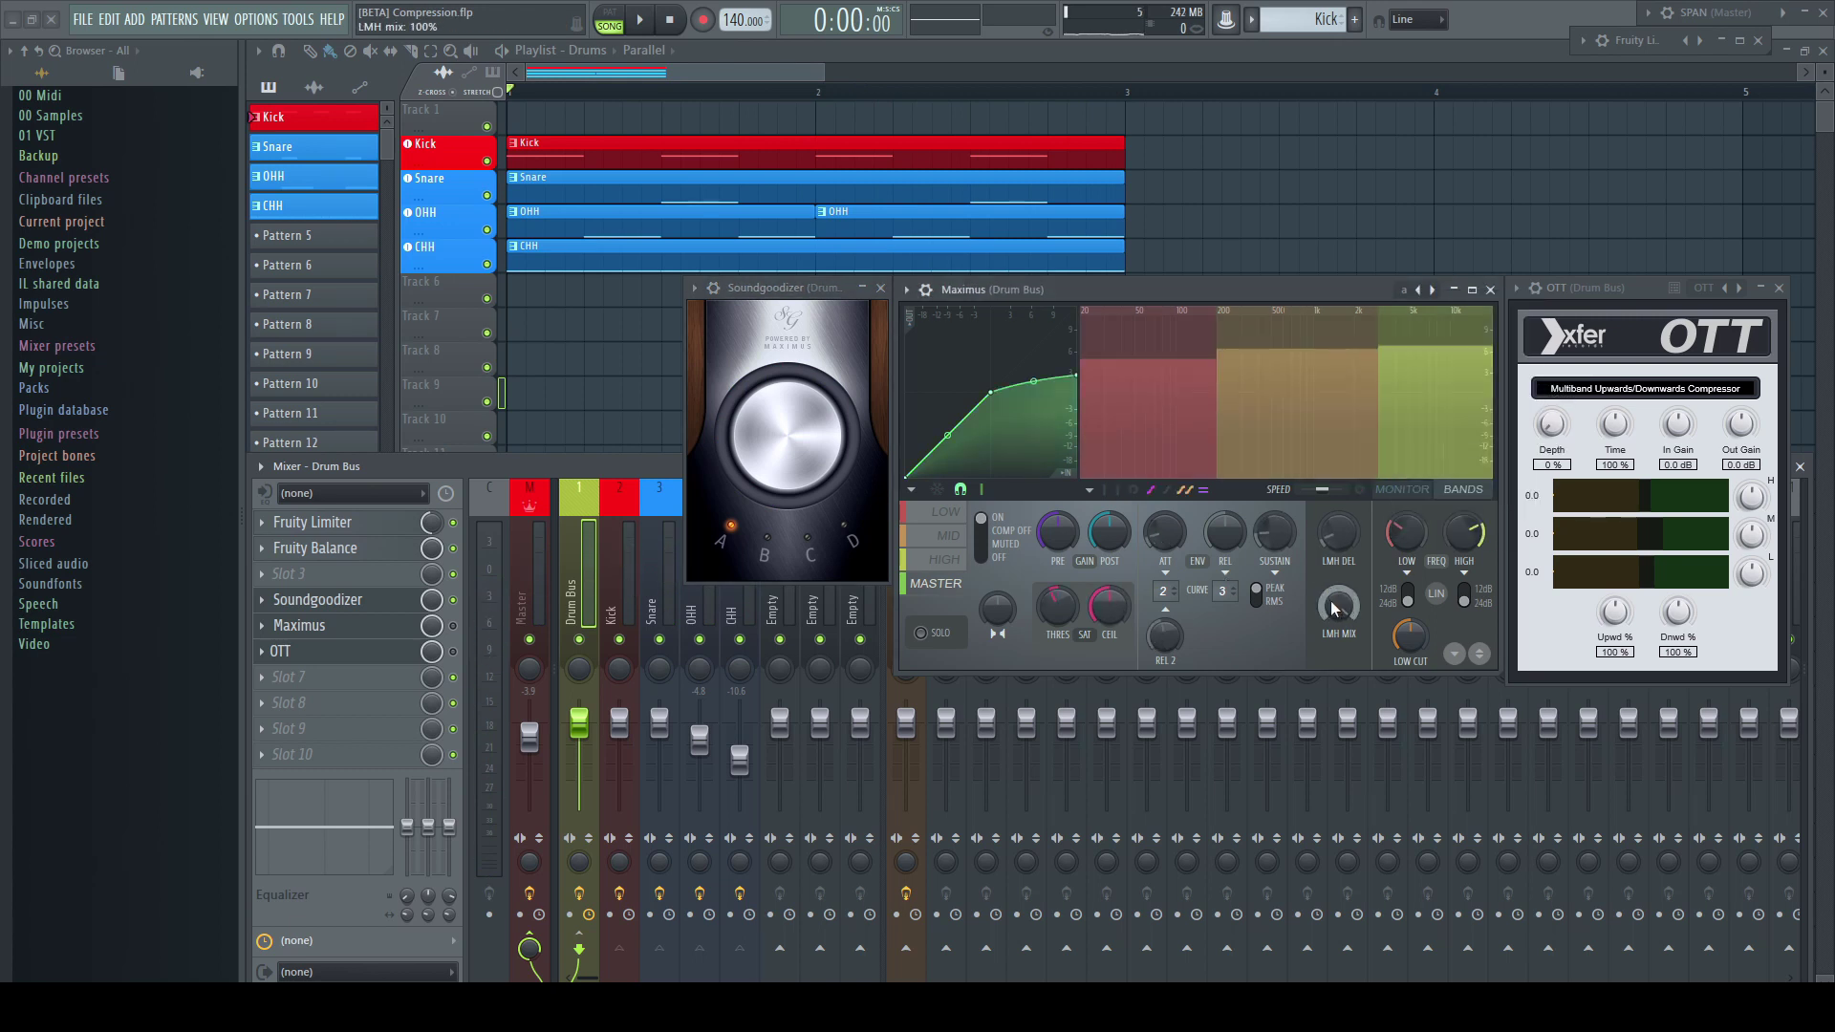
mouse_move(1335, 607)
left_mouse_down()
mouse_move(1350, 626)
mouse_move(1350, 554)
mouse_move(1335, 611)
left_mouse_up()
key("space")
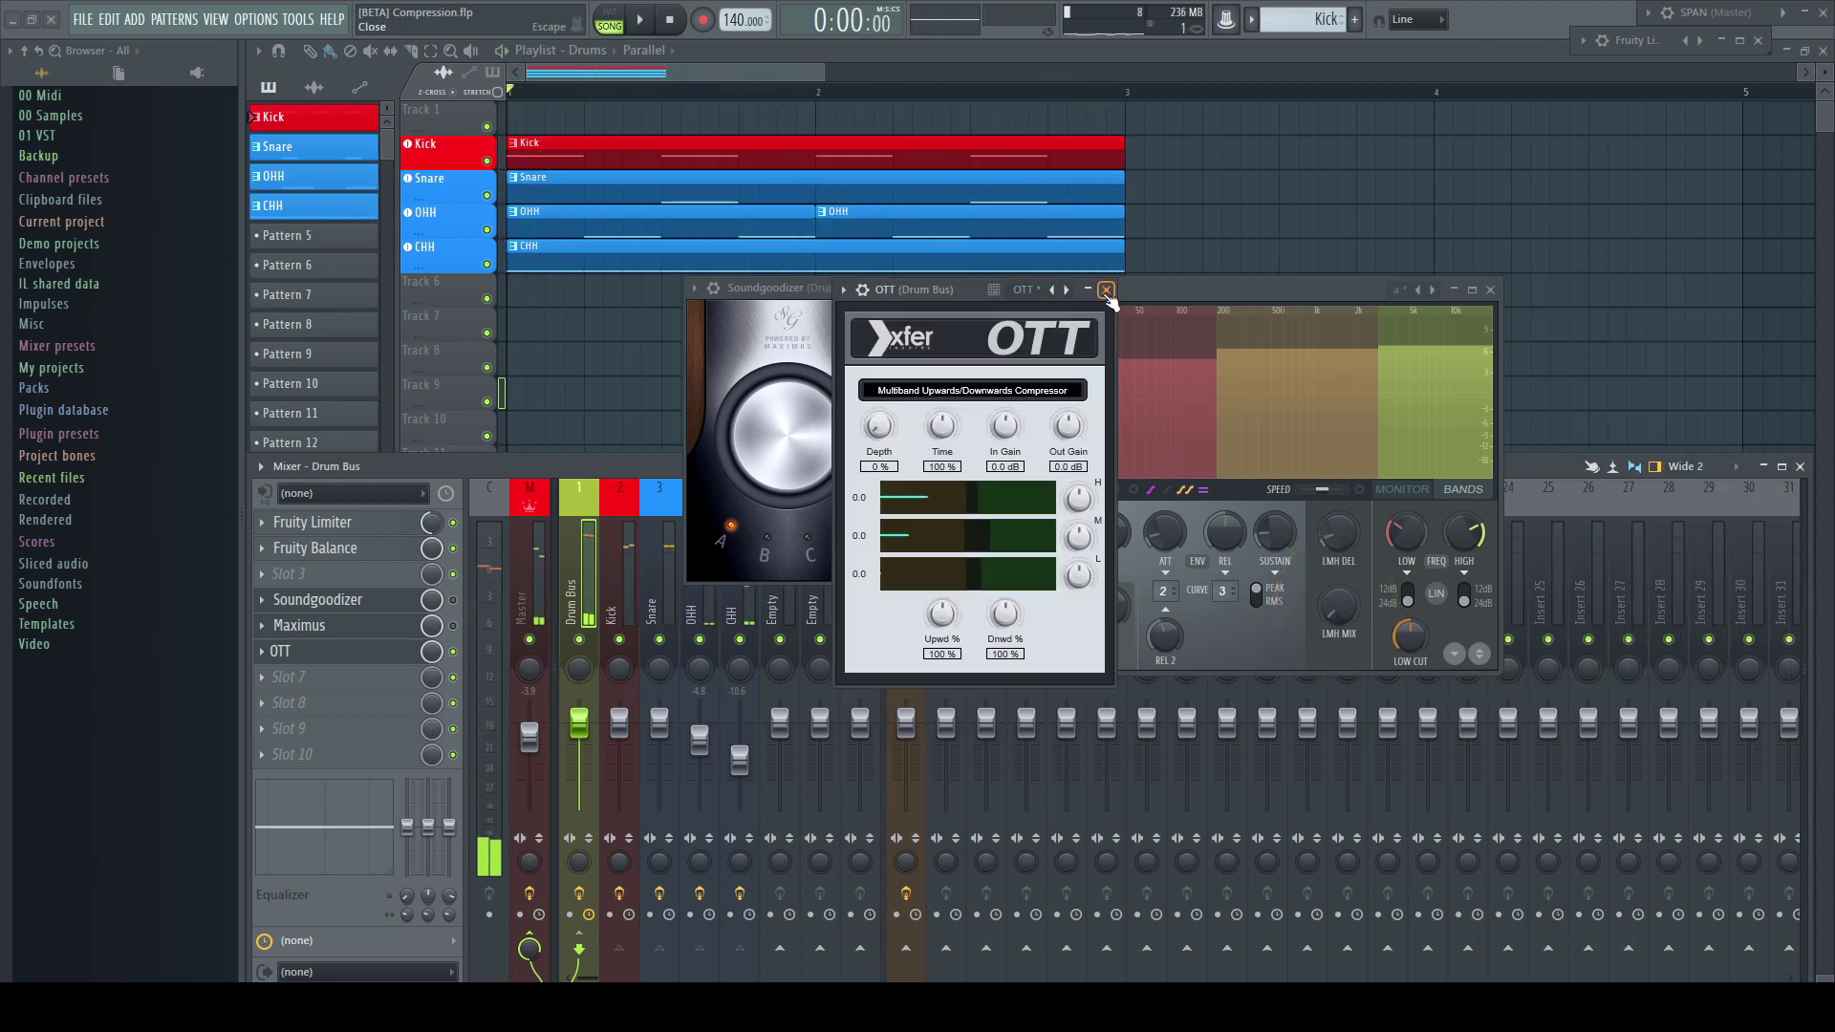
Close the OTT window and raise the LMH mix of the Drum Bus Maximus during playback.
left_click(1107, 289)
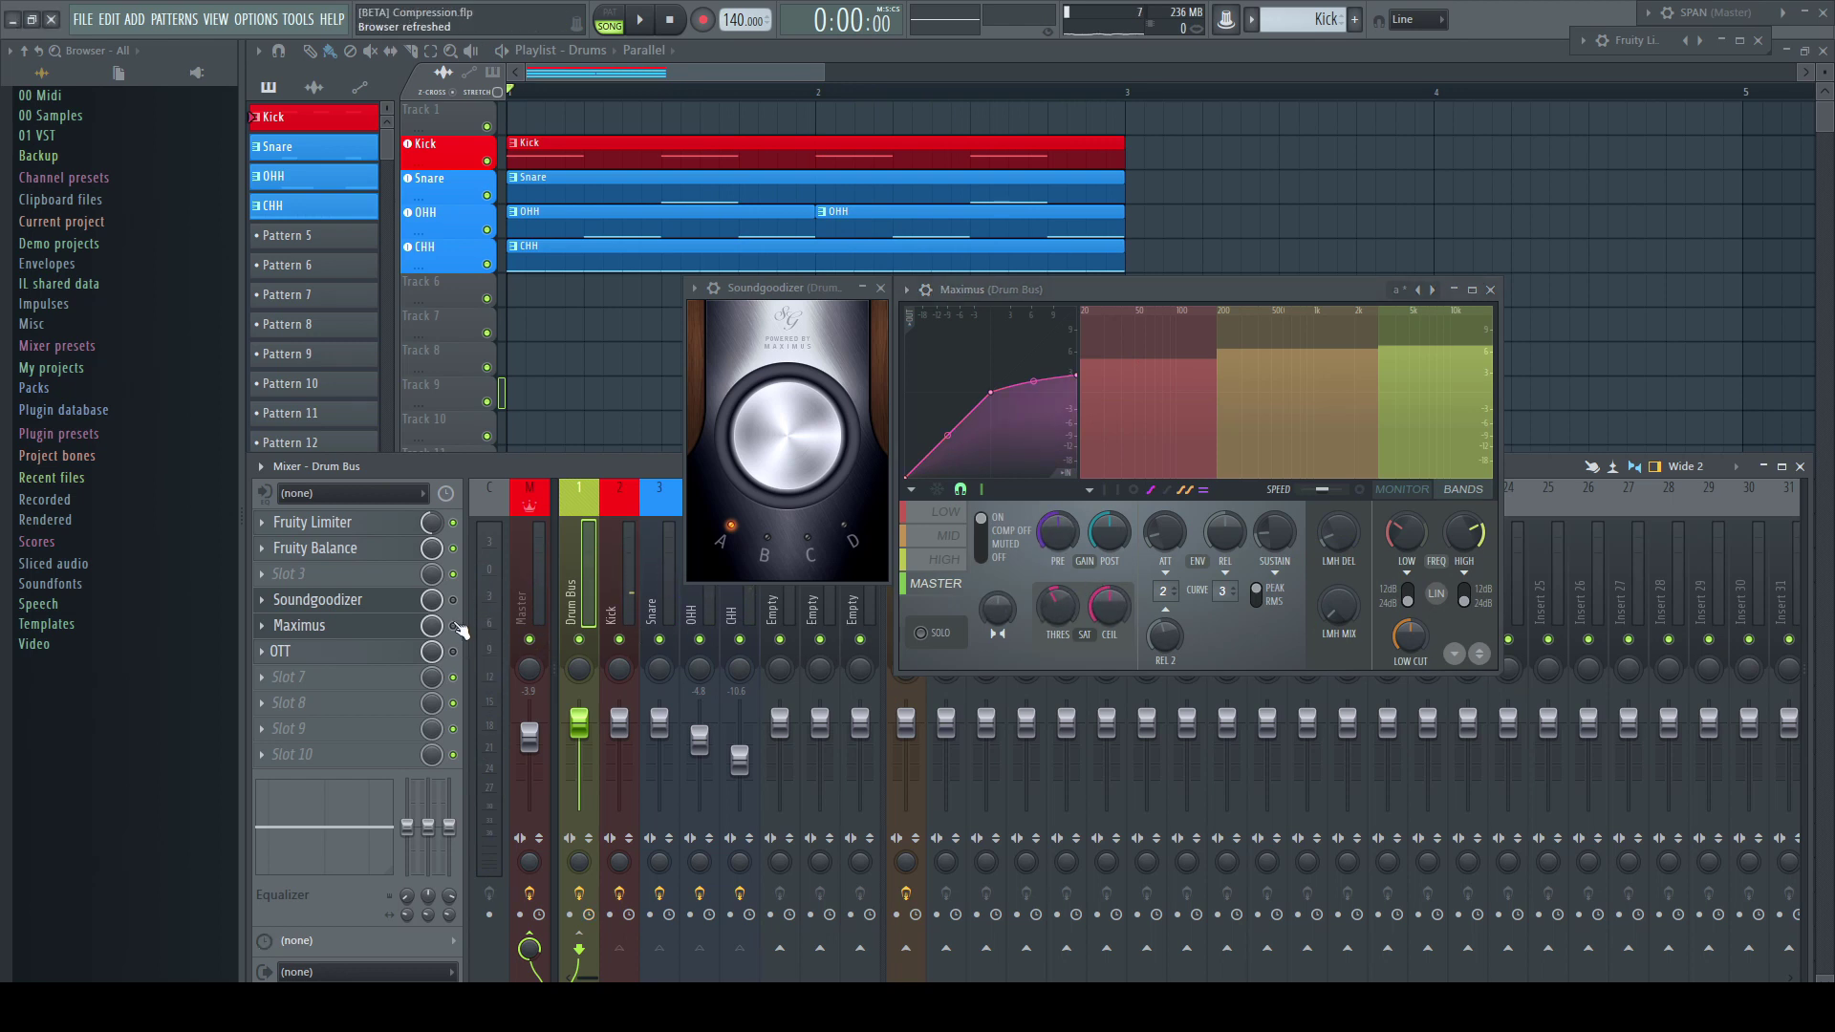
key("space")
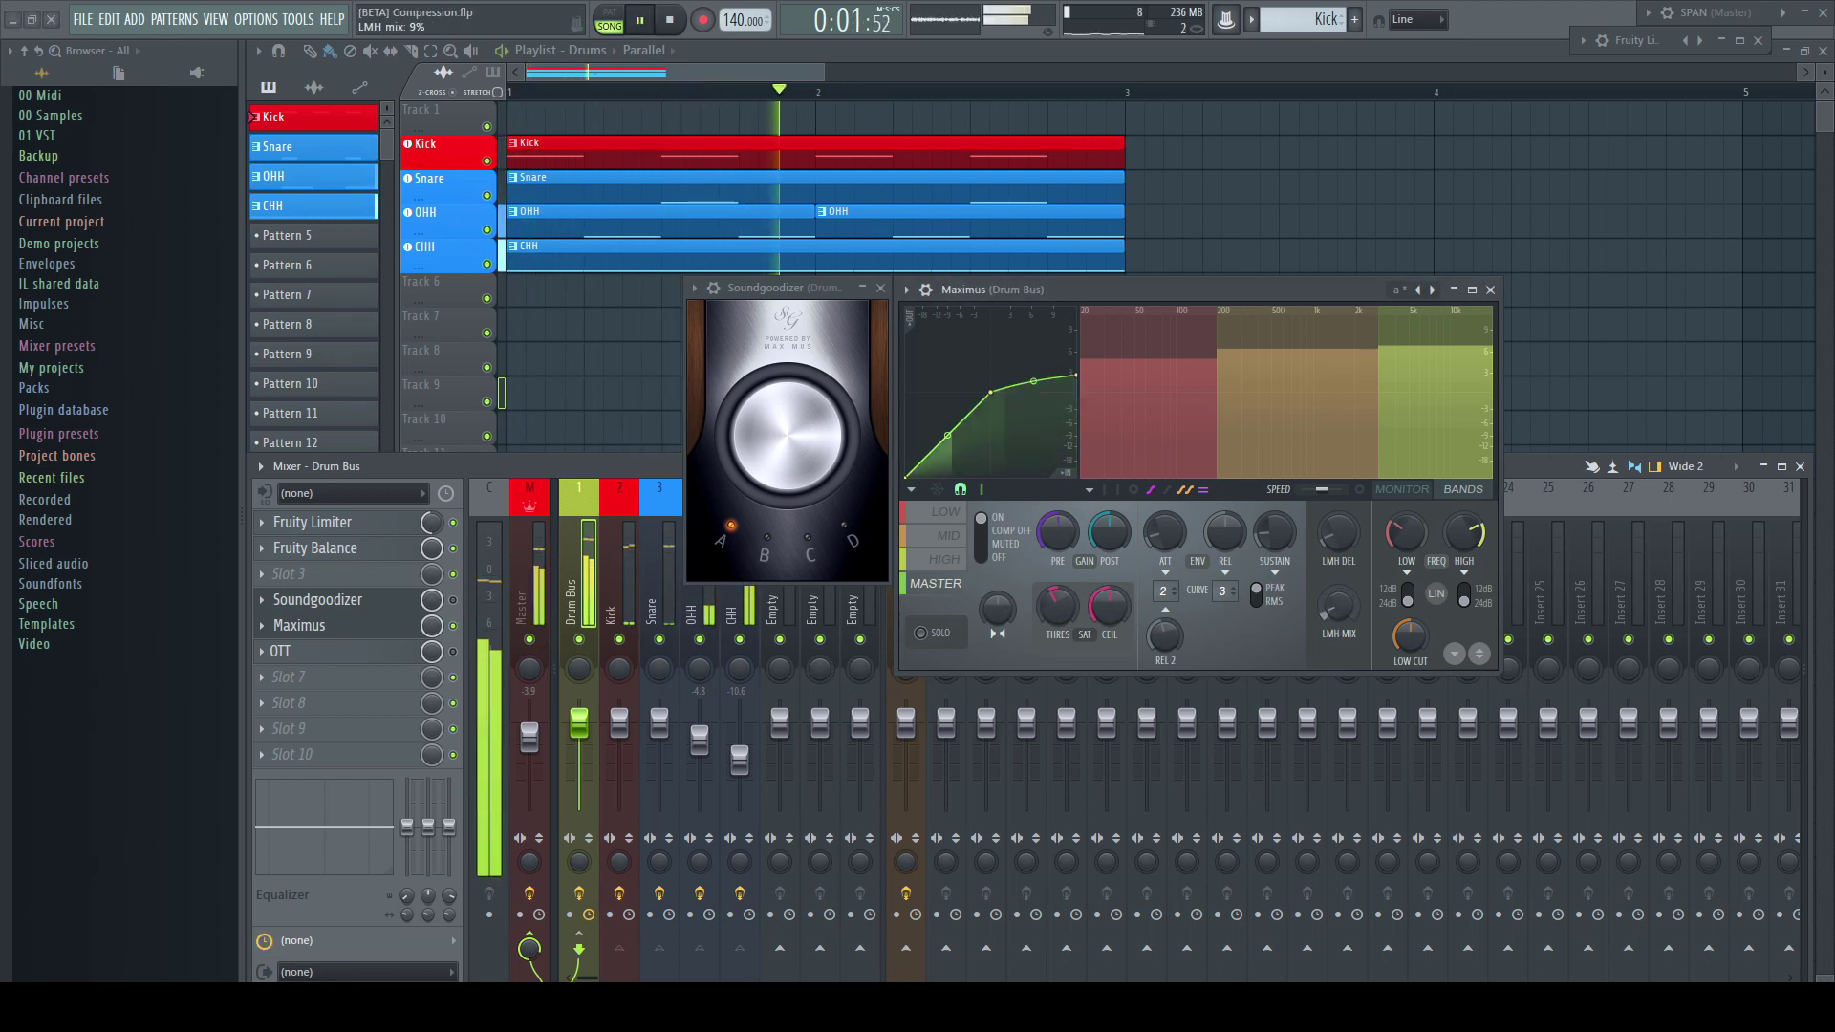
left_click_drag(1338, 605, 1338, 578)
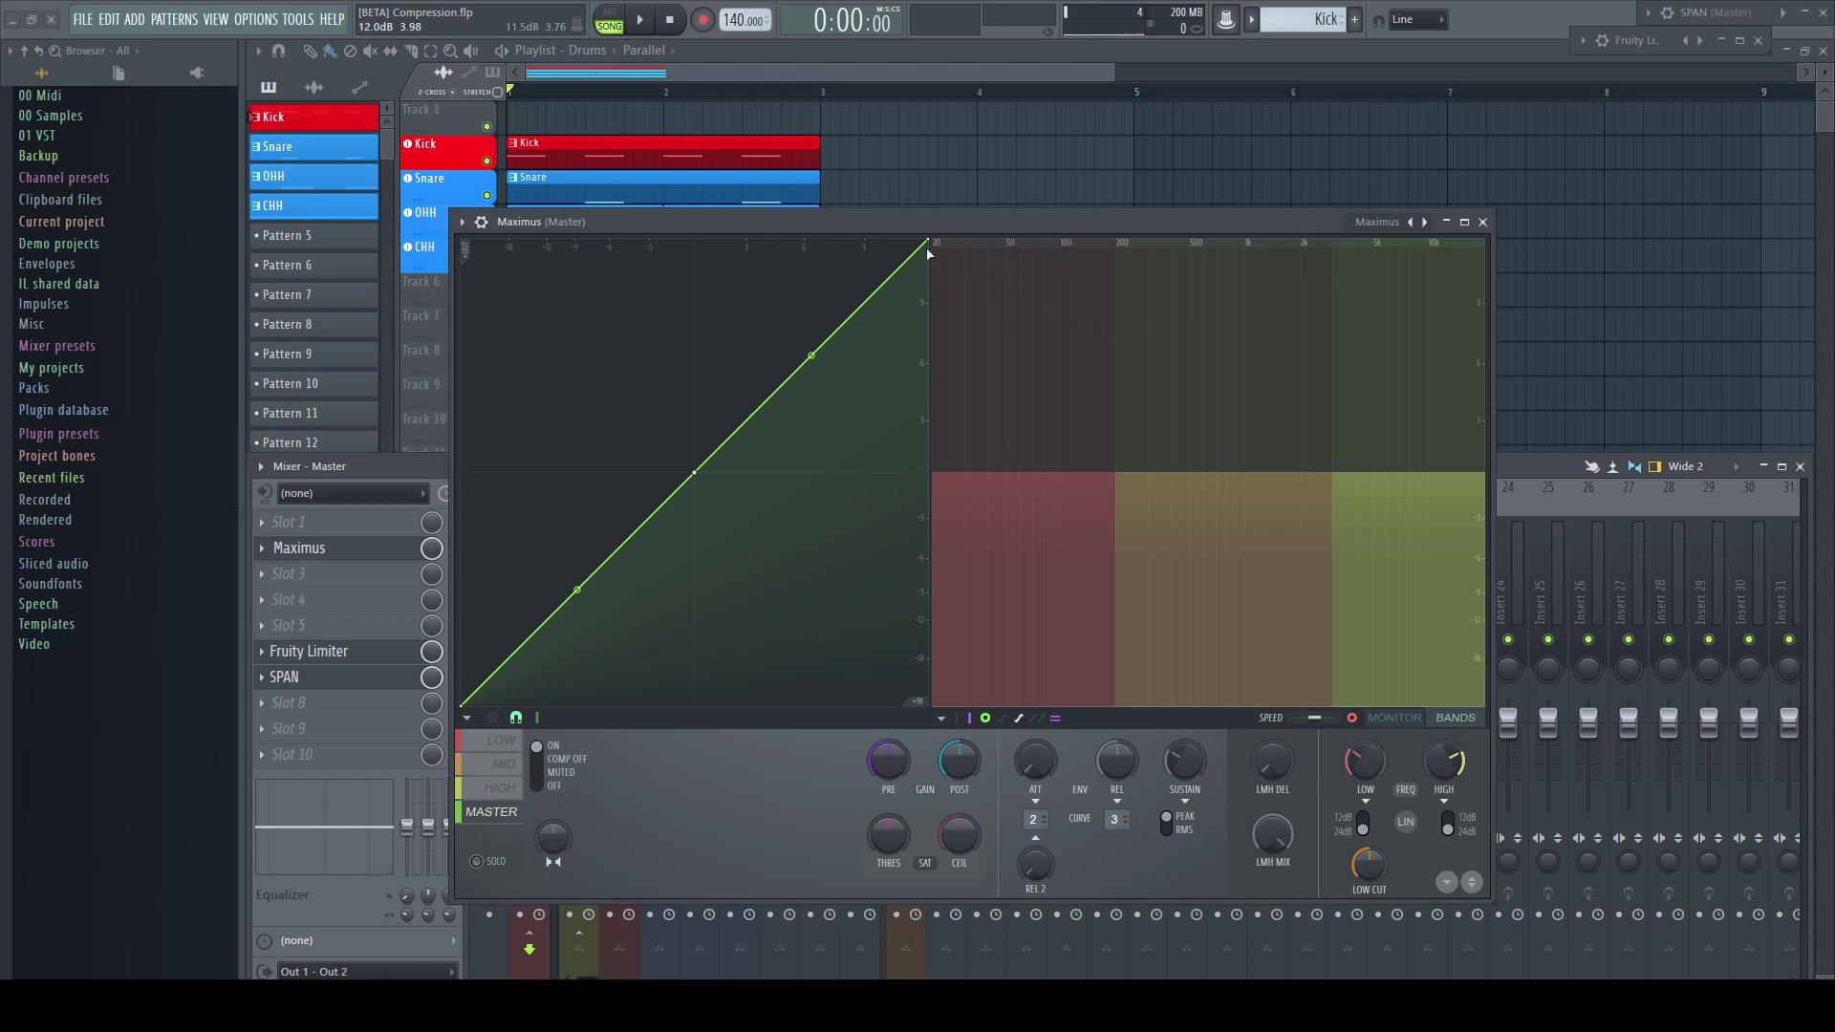
Lower the upper end point of the Master band's curve in Maximus in stages until it is flat above the threshold.
left_click_drag(927, 245, 928, 308)
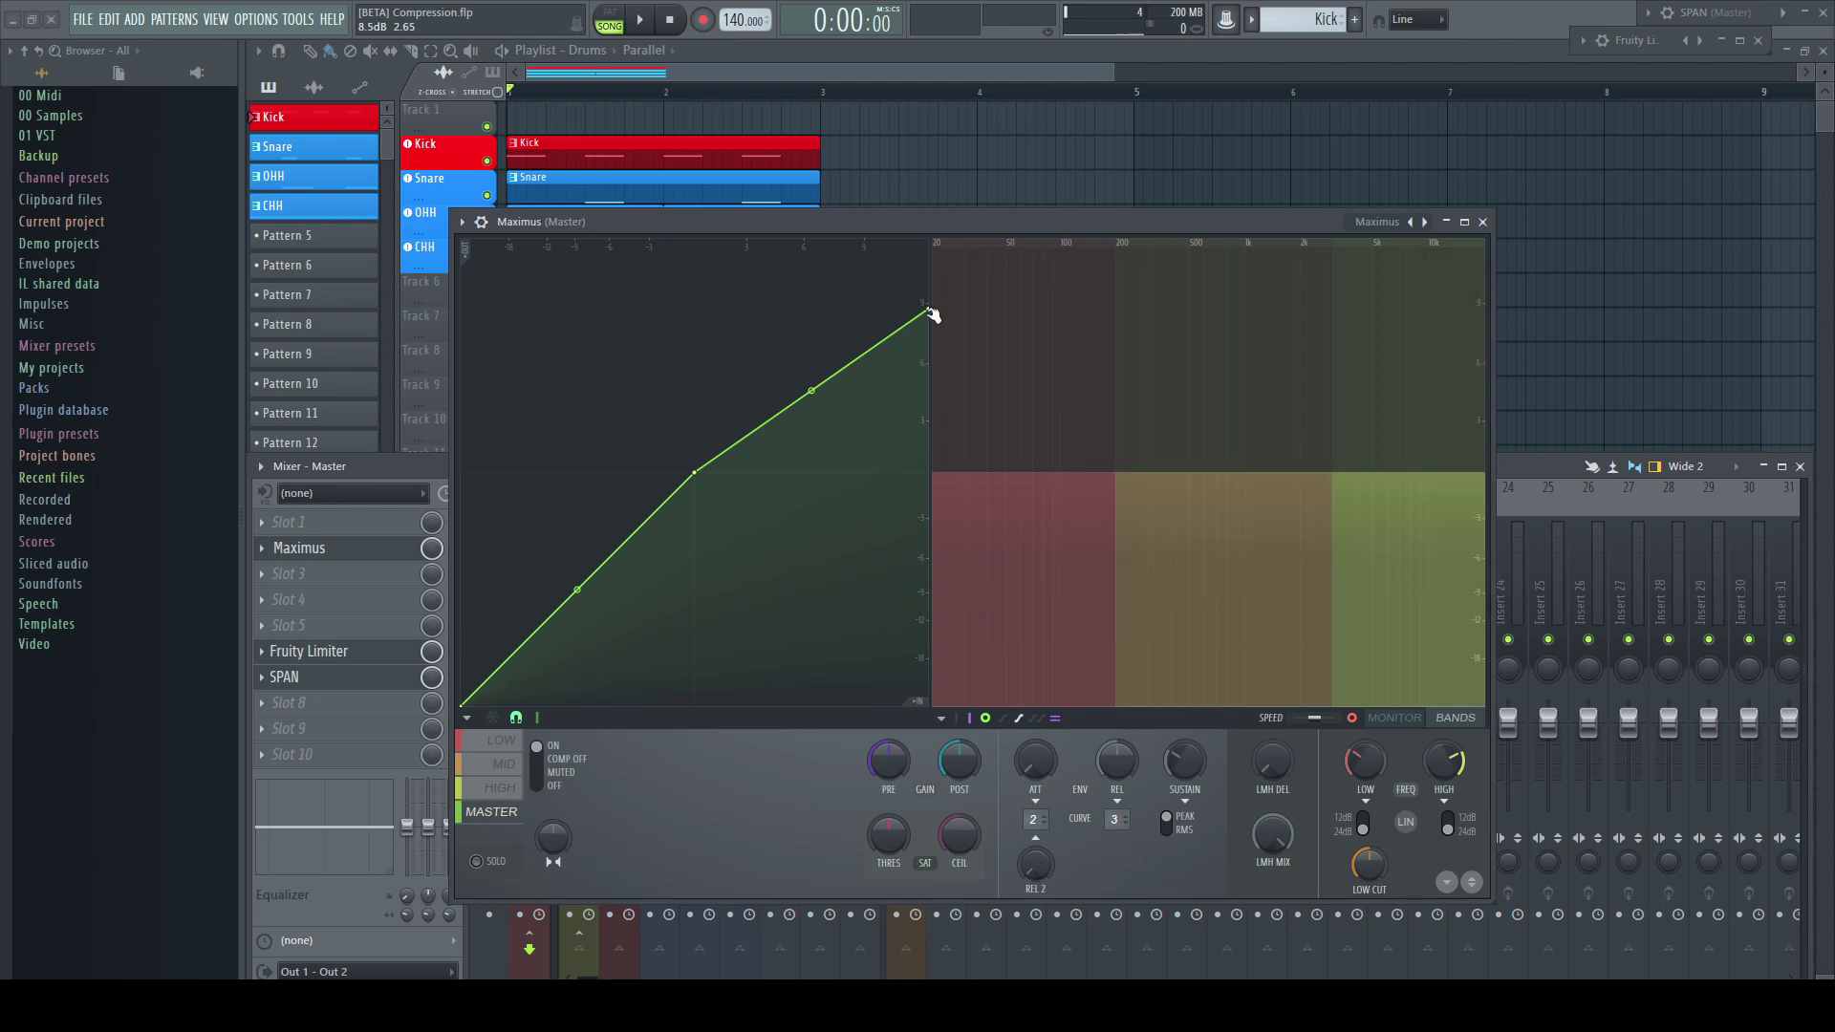
left_click_drag(928, 309, 924, 364)
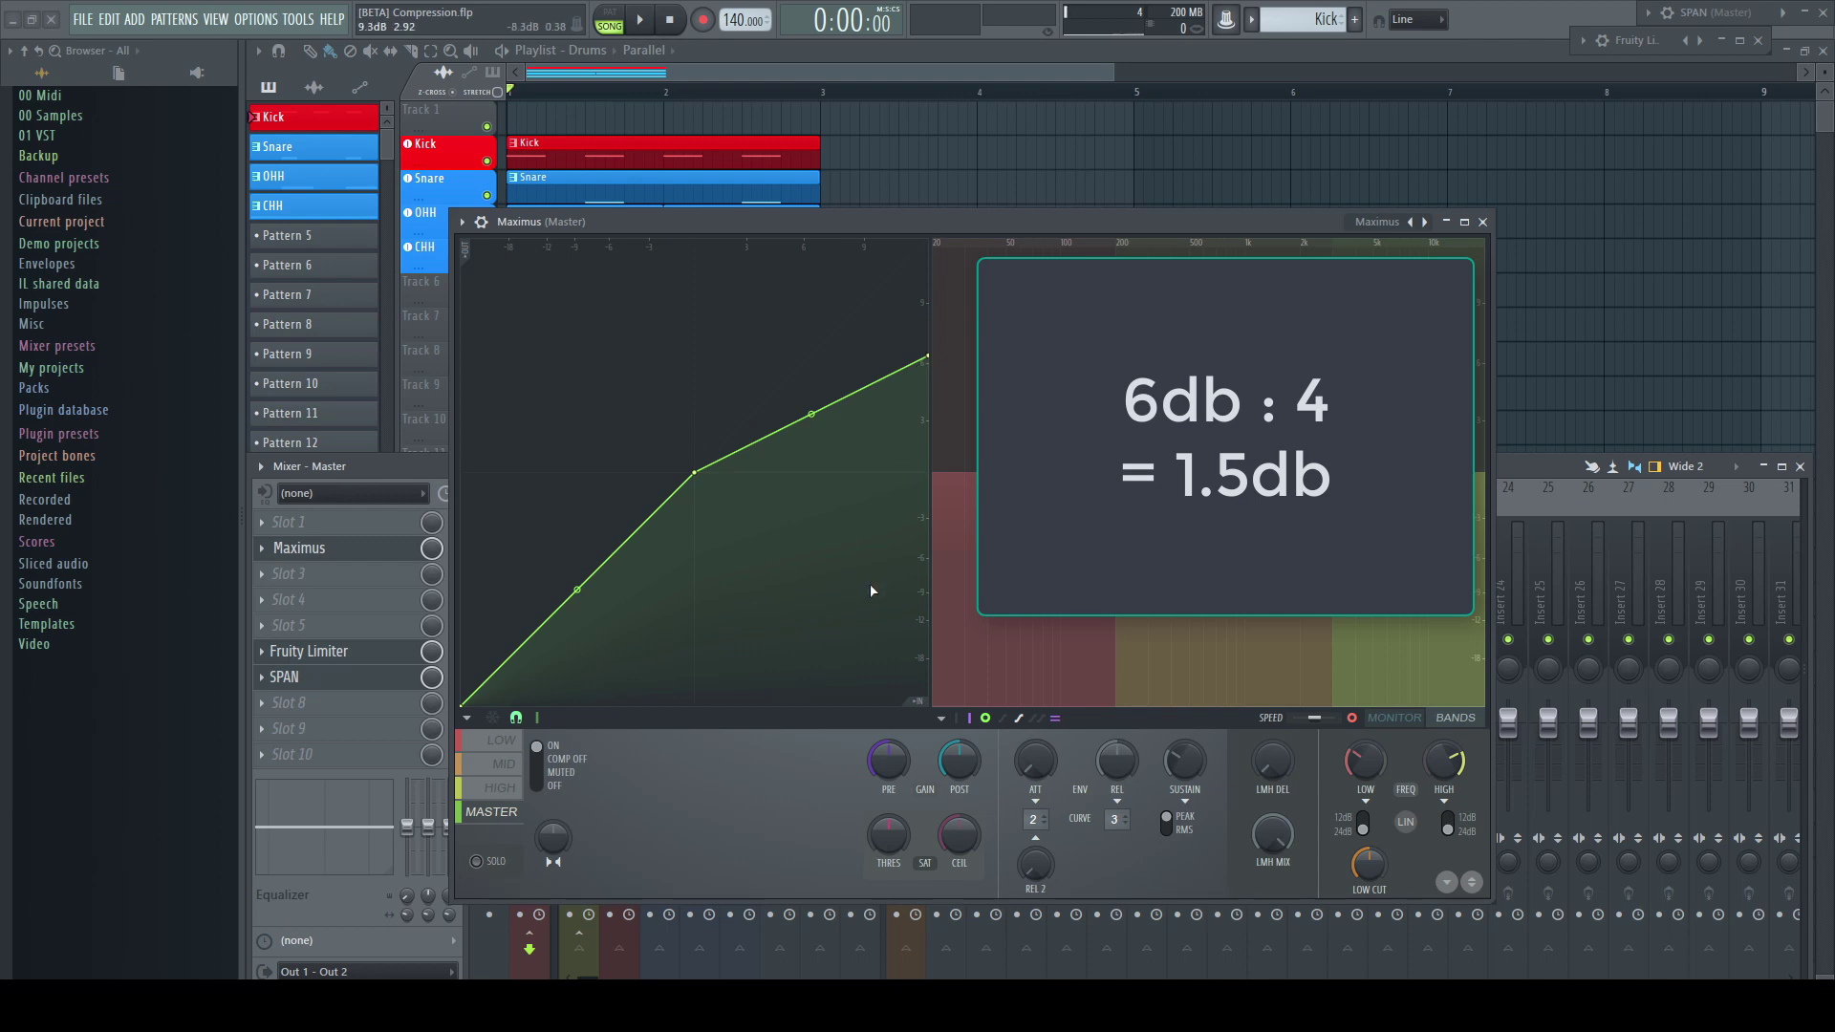
left_click_drag(927, 359, 925, 399)
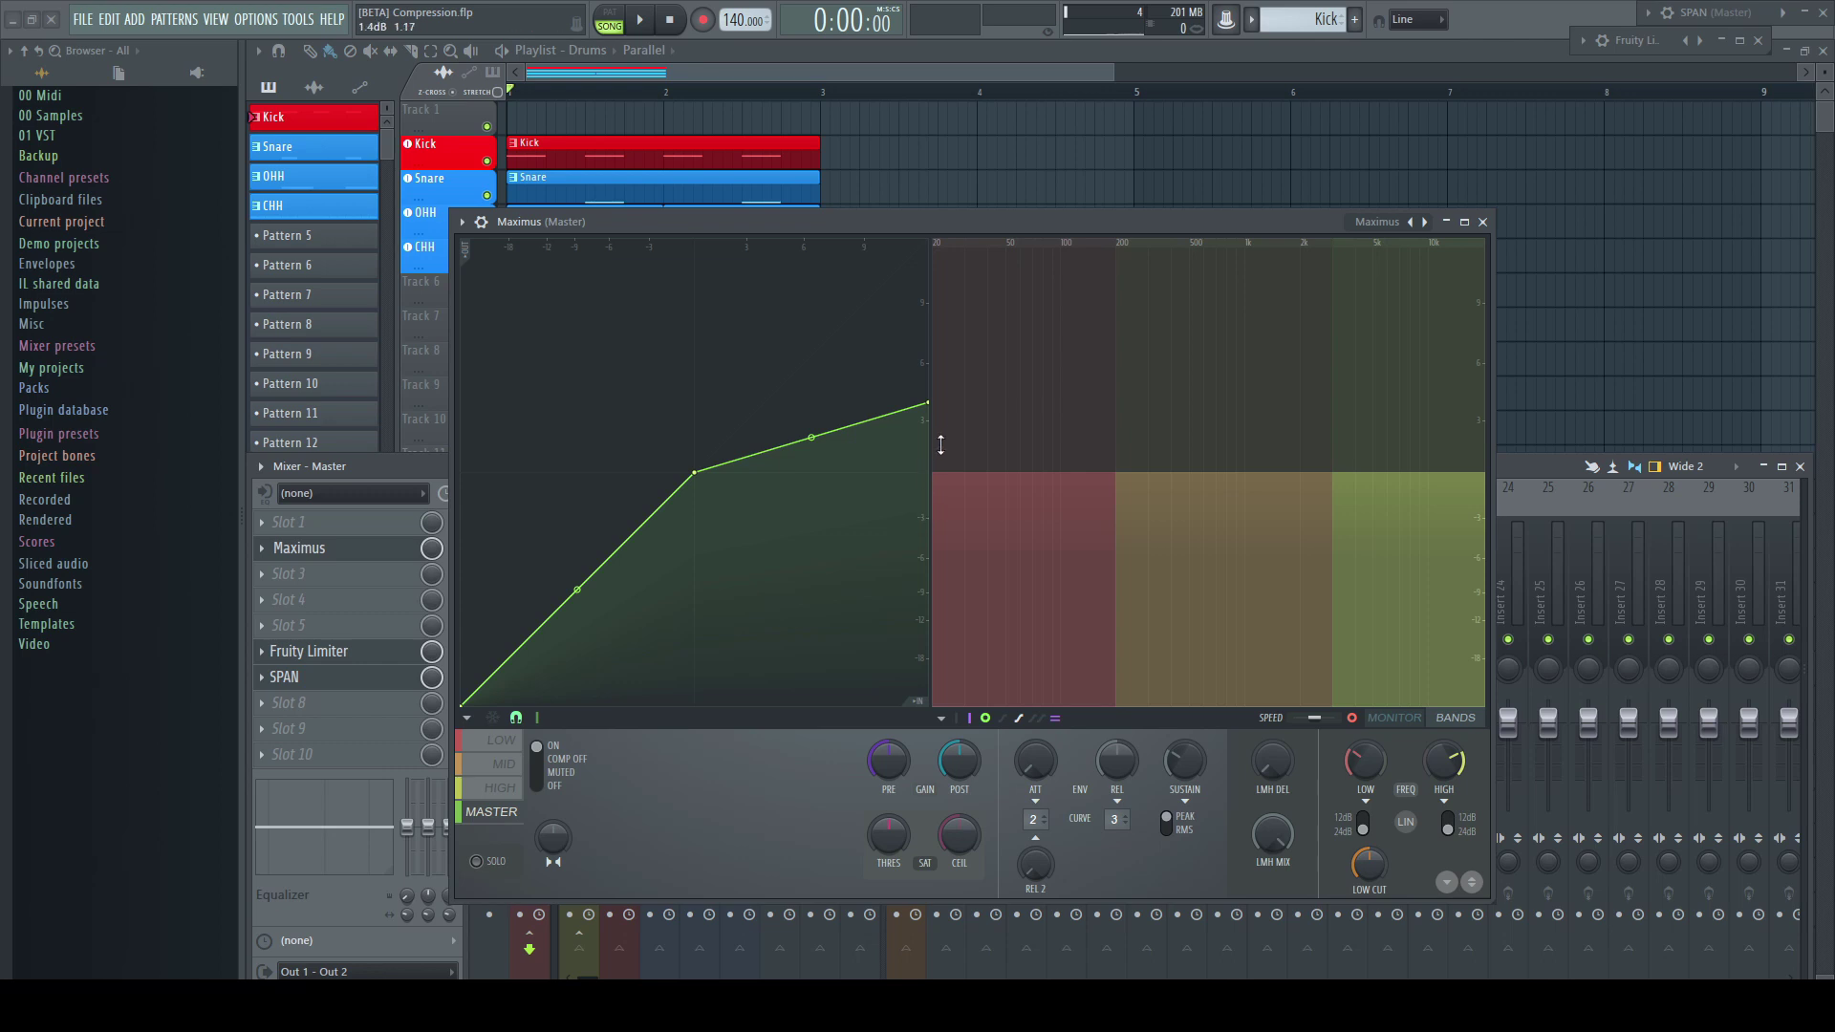
left_click_drag(927, 403, 927, 472)
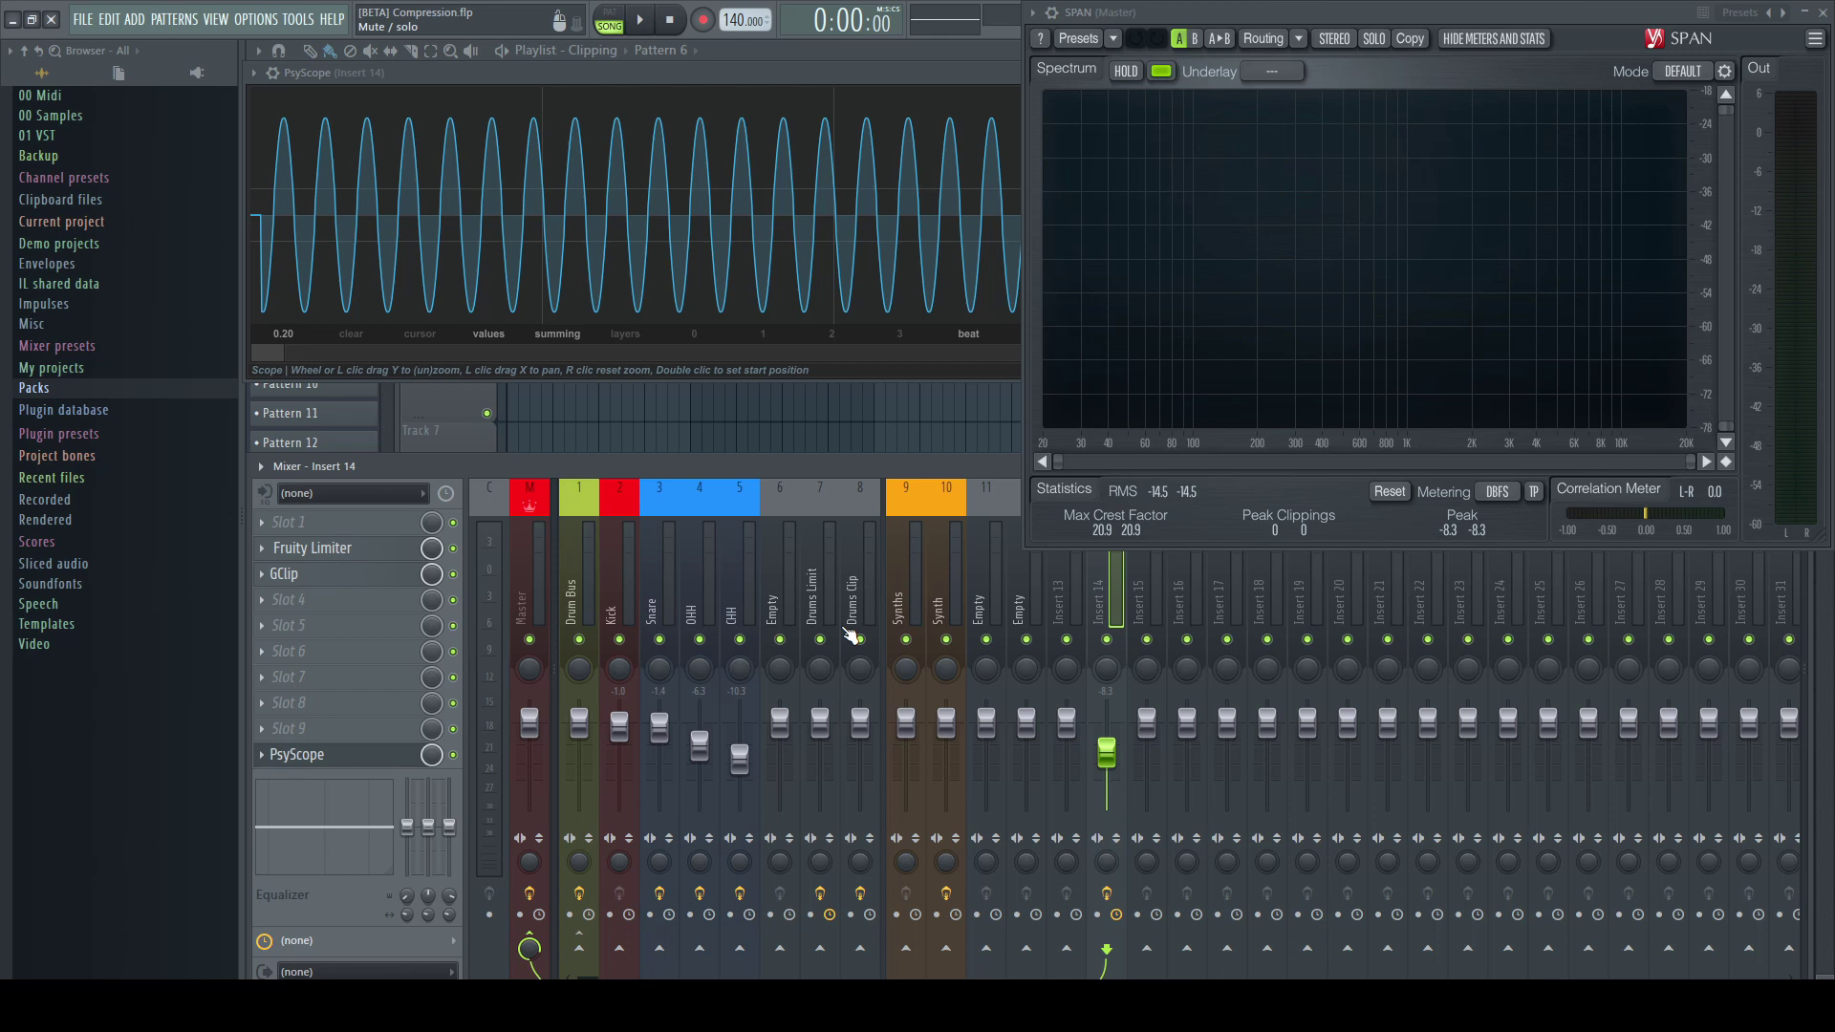
Play the sine wave through Insert 14's Fruity Limiter with raised gain, return the gain to 0 dB, and close the limiter.
key("space")
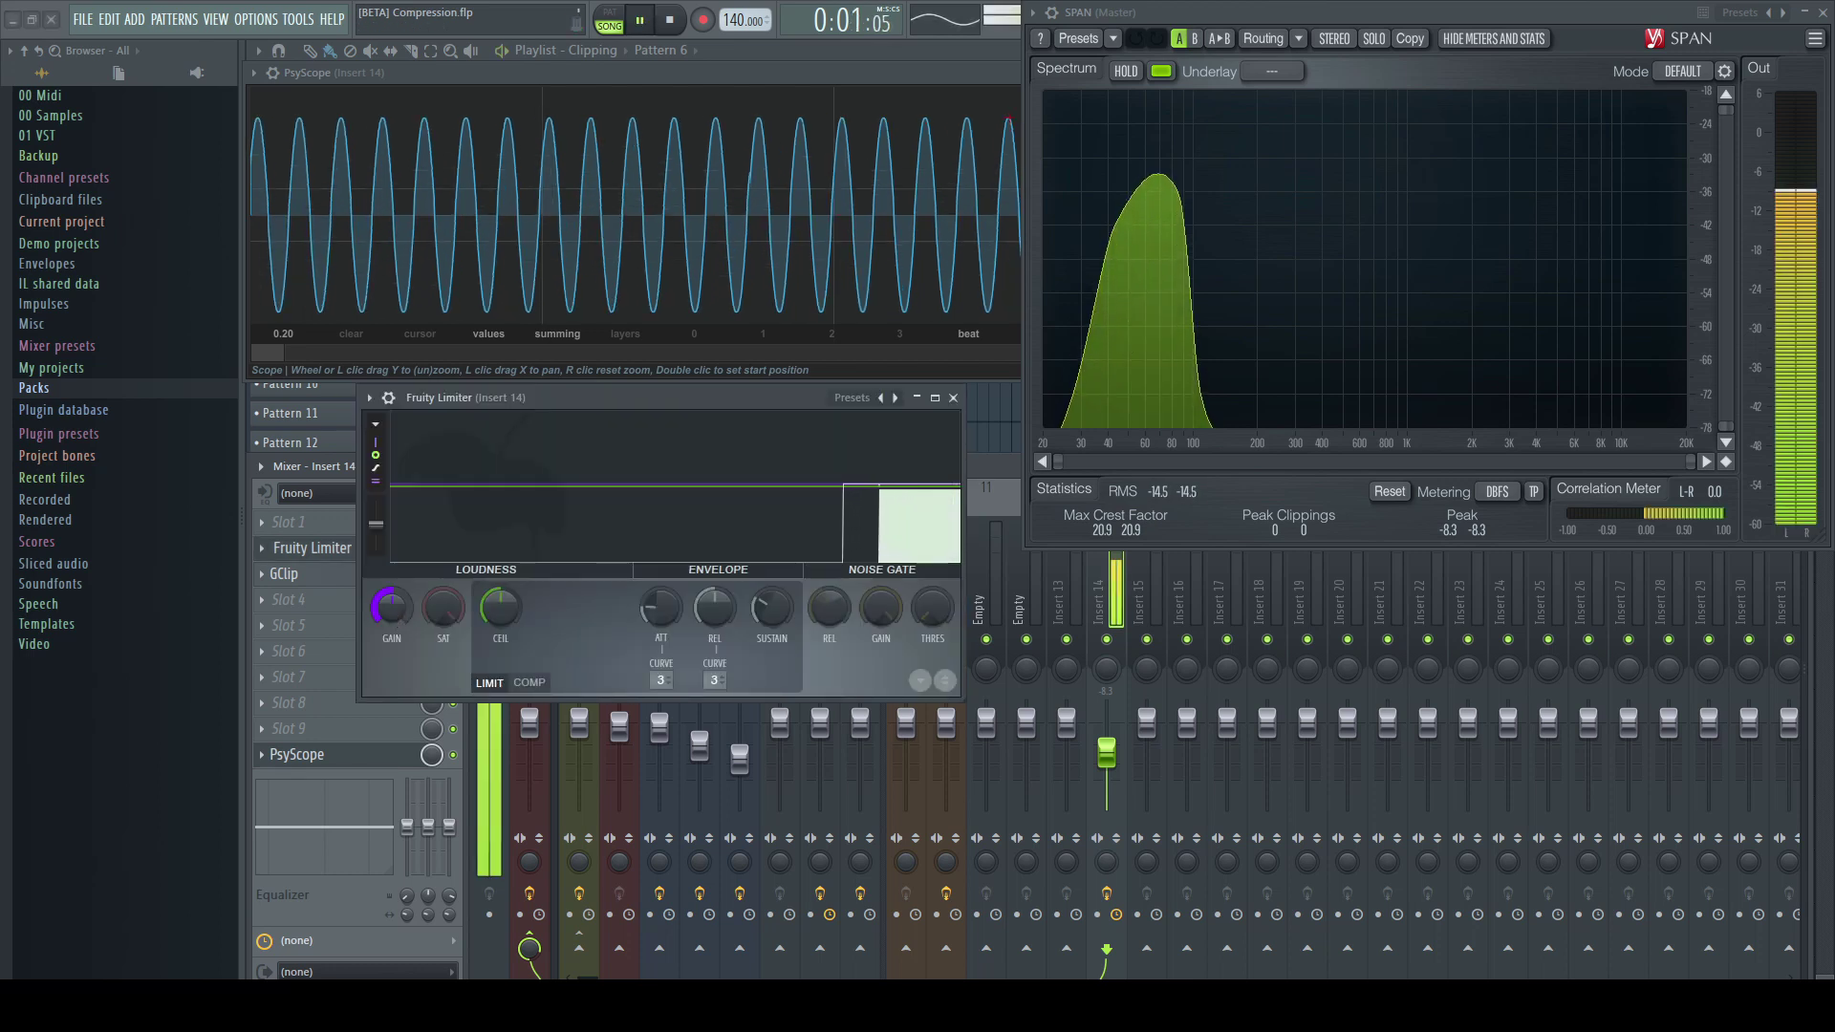
mouse_move(391, 607)
left_mouse_down()
mouse_move(390, 433)
mouse_move(391, 605)
left_mouse_up()
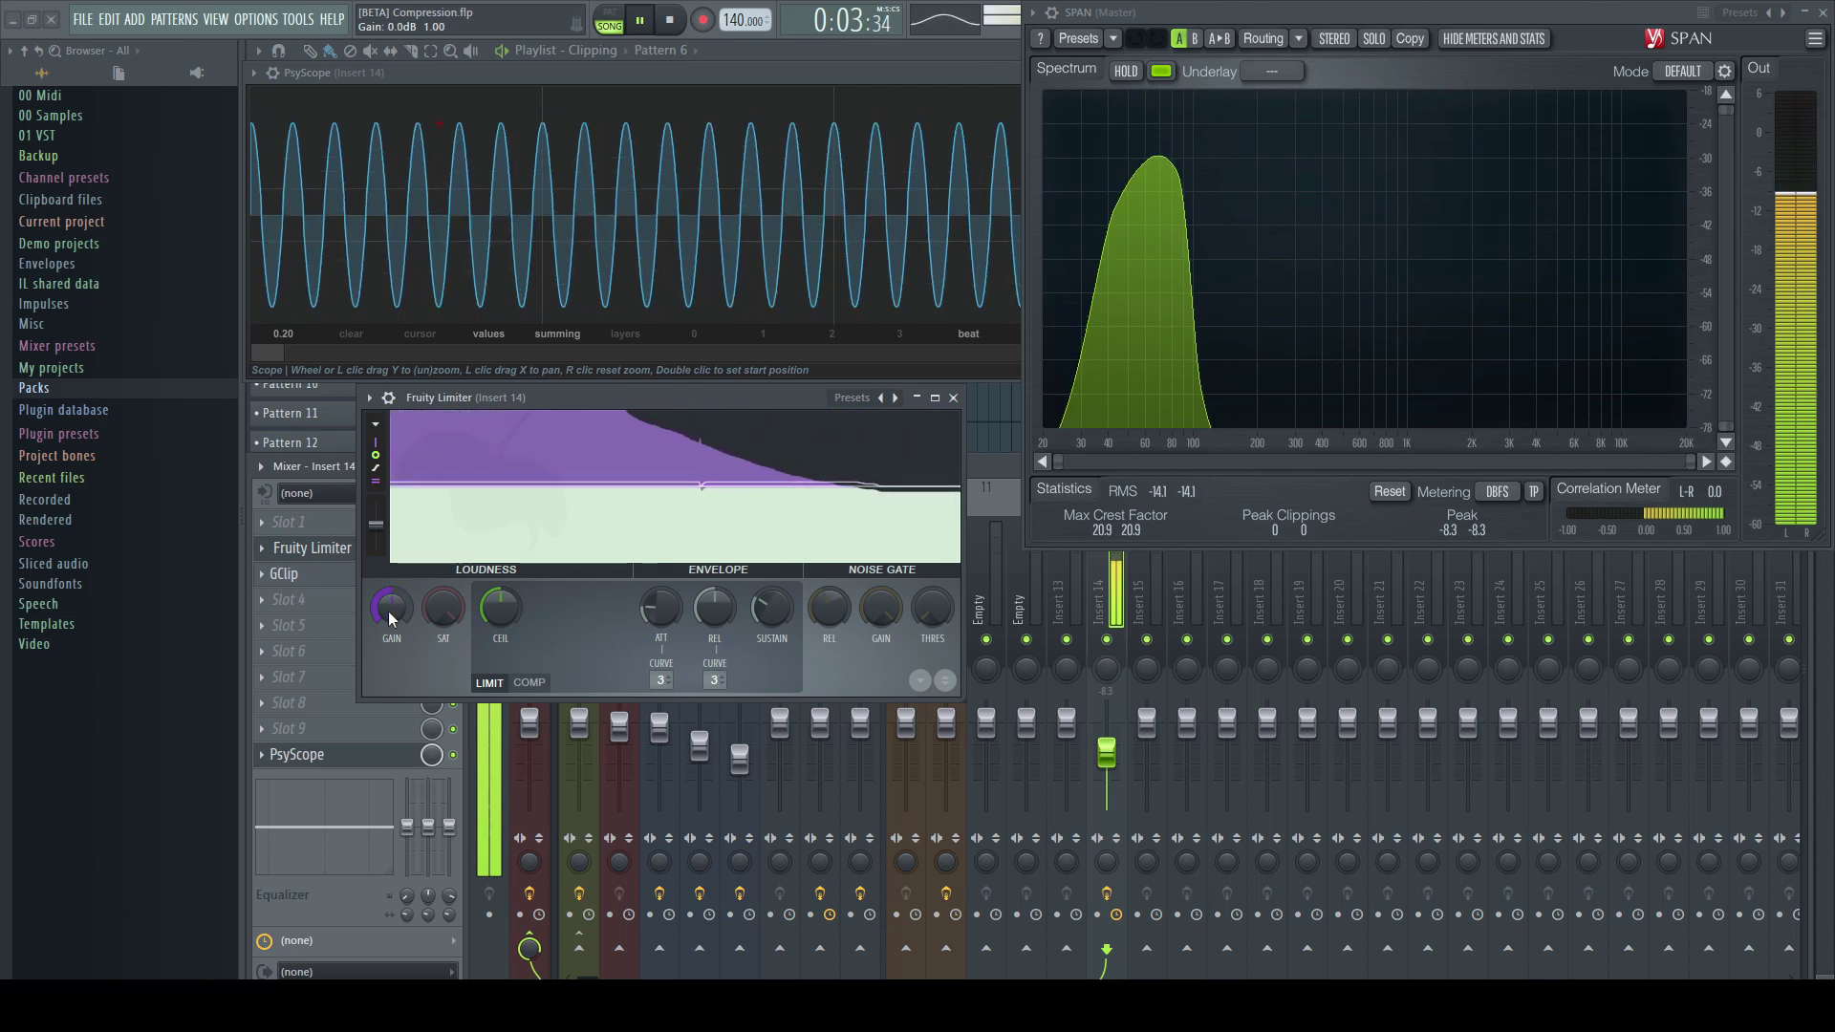
key("space")
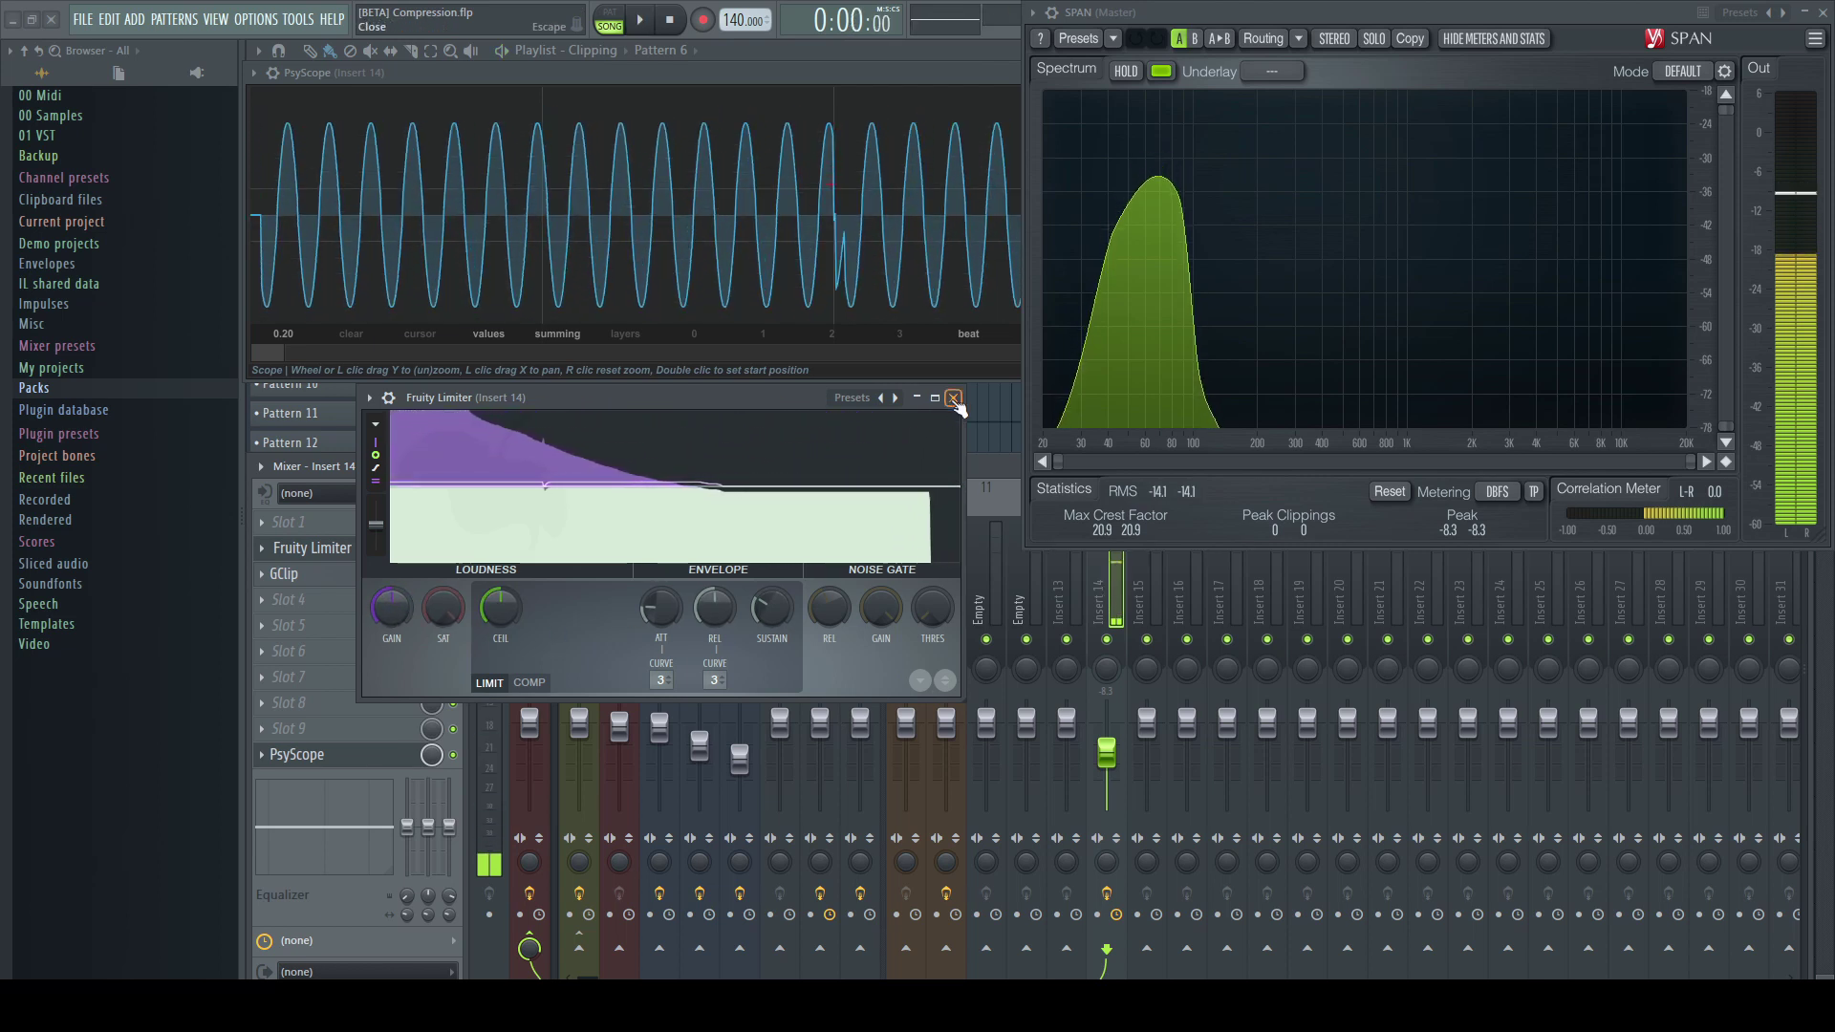
left_click(952, 398)
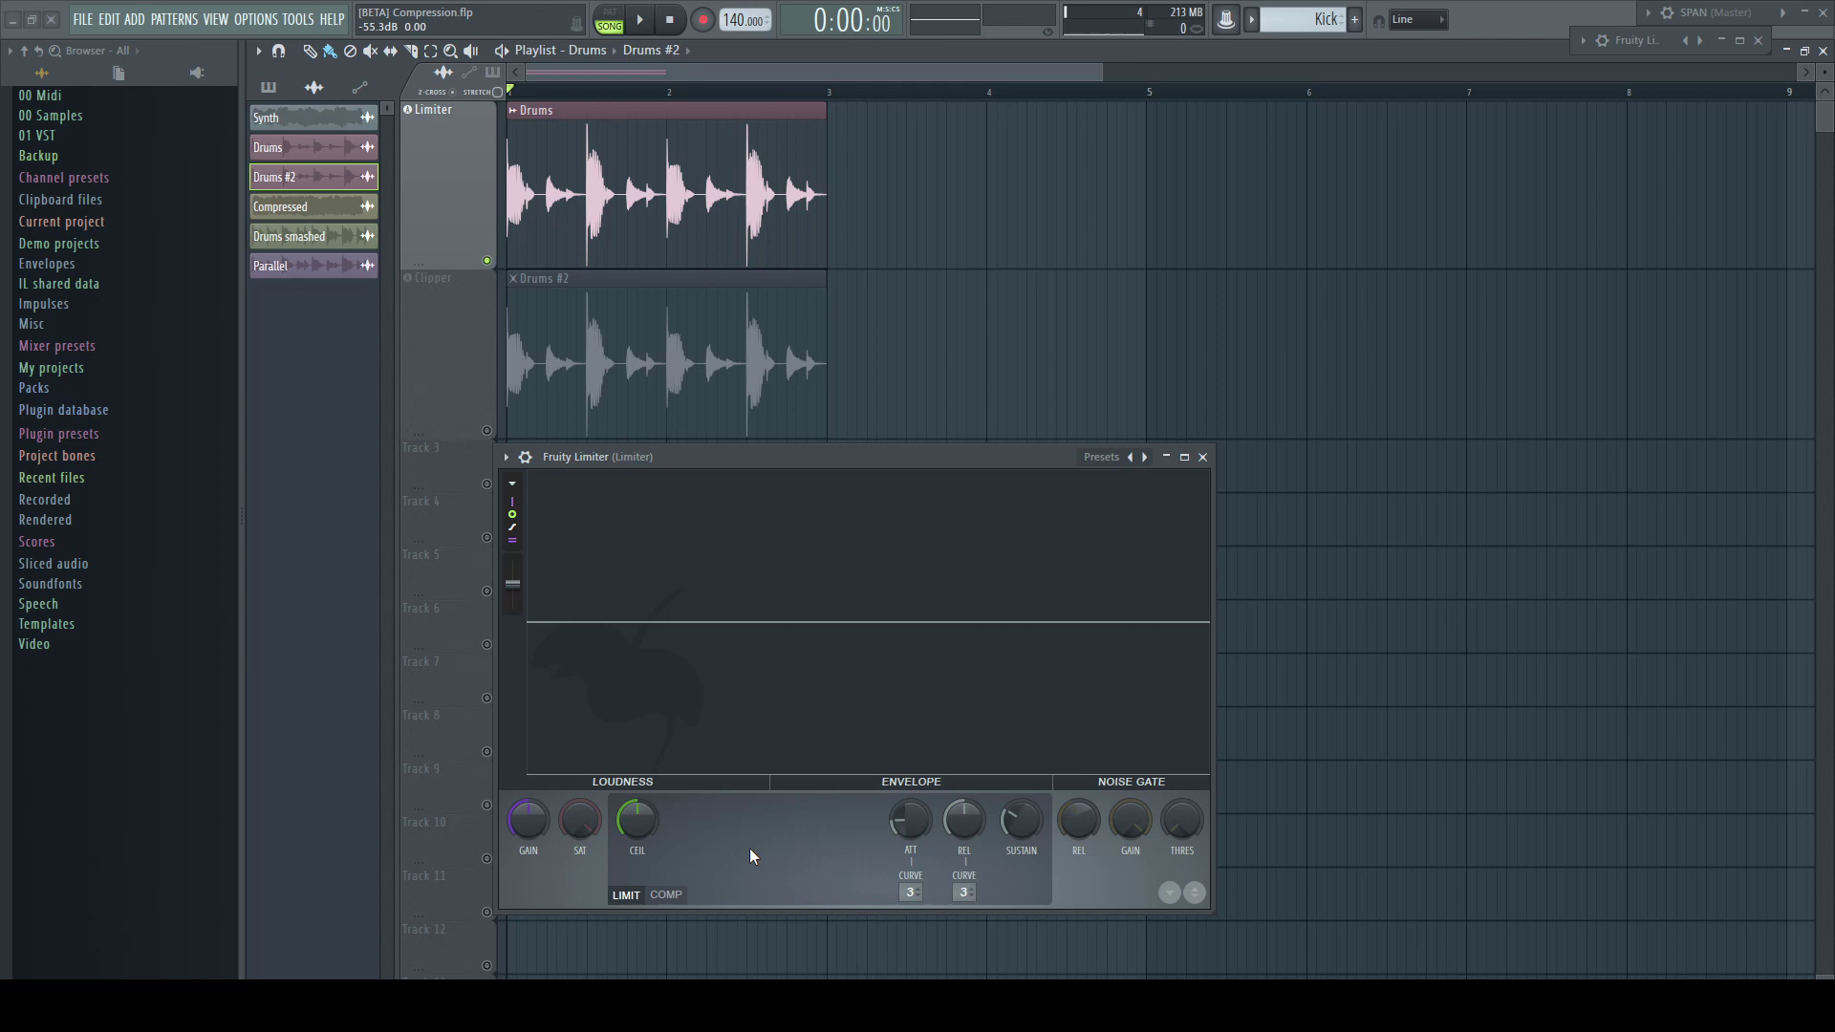
Raise the gain of the Limiter track's Fruity Limiter past 6.8 dB while the drums play, and stop playback.
key("space")
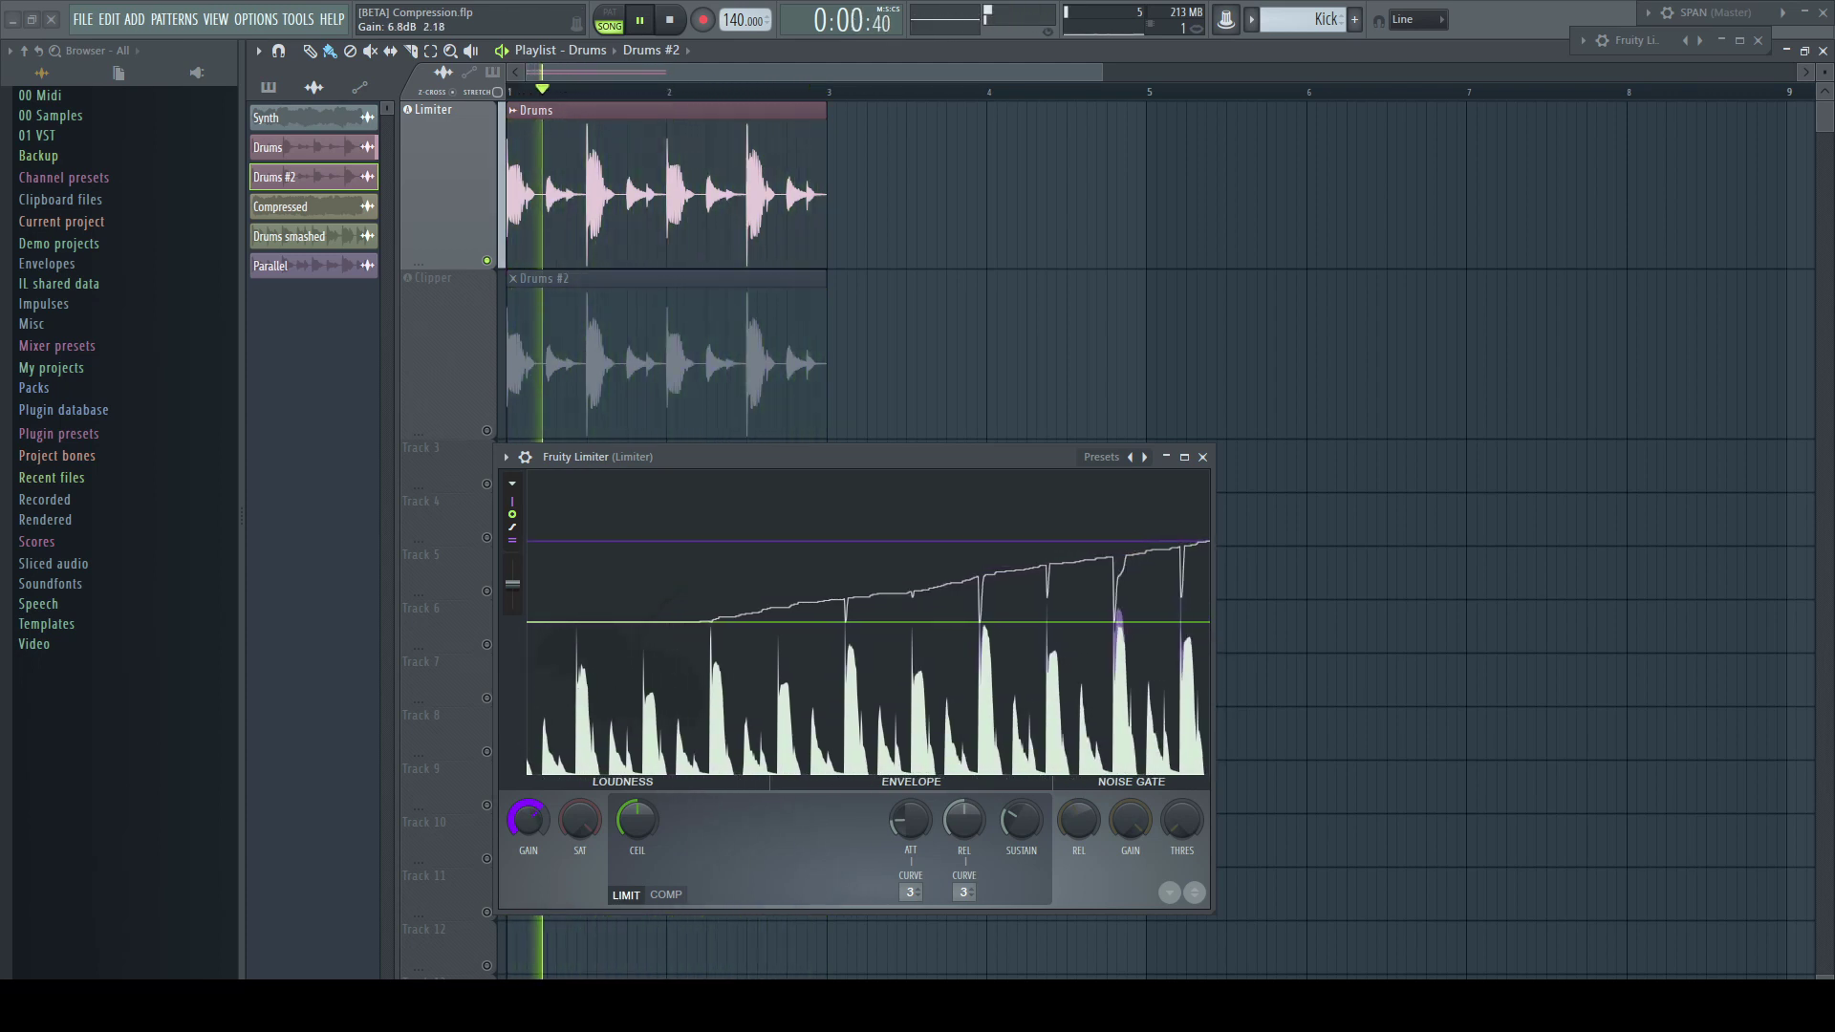
left_click_drag(531, 822, 530, 816)
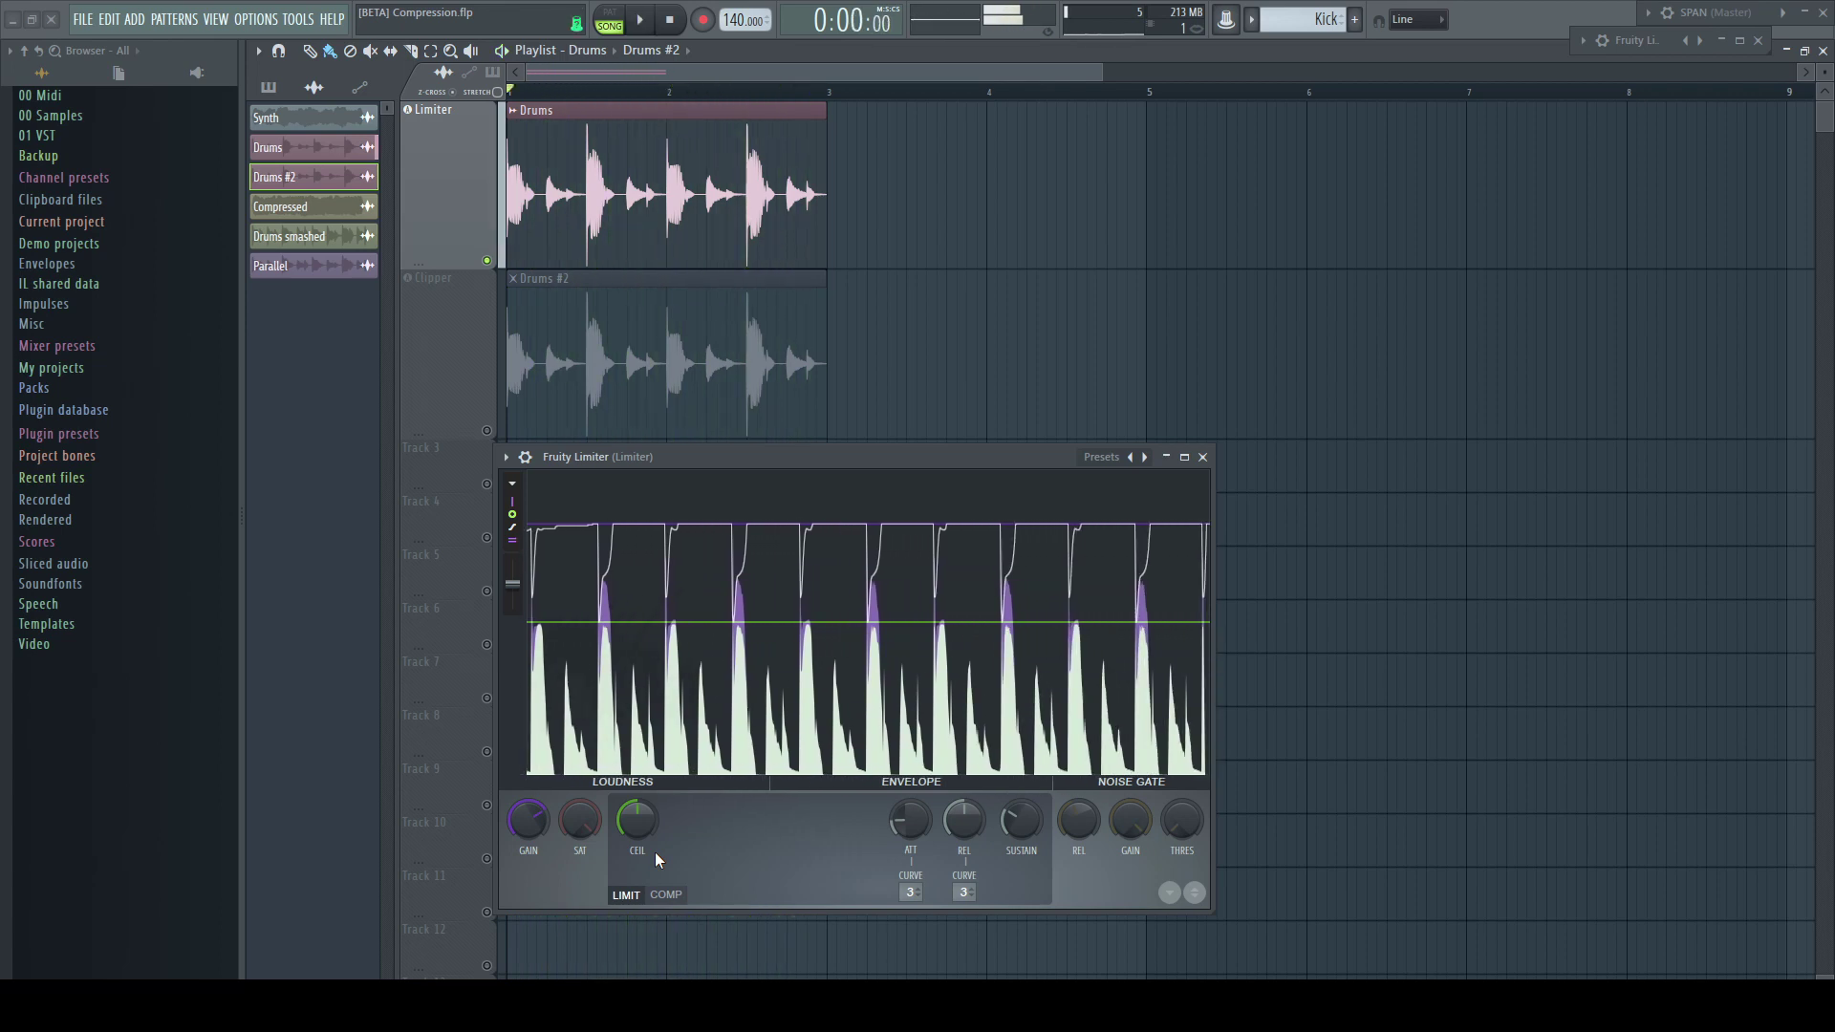
key("space")
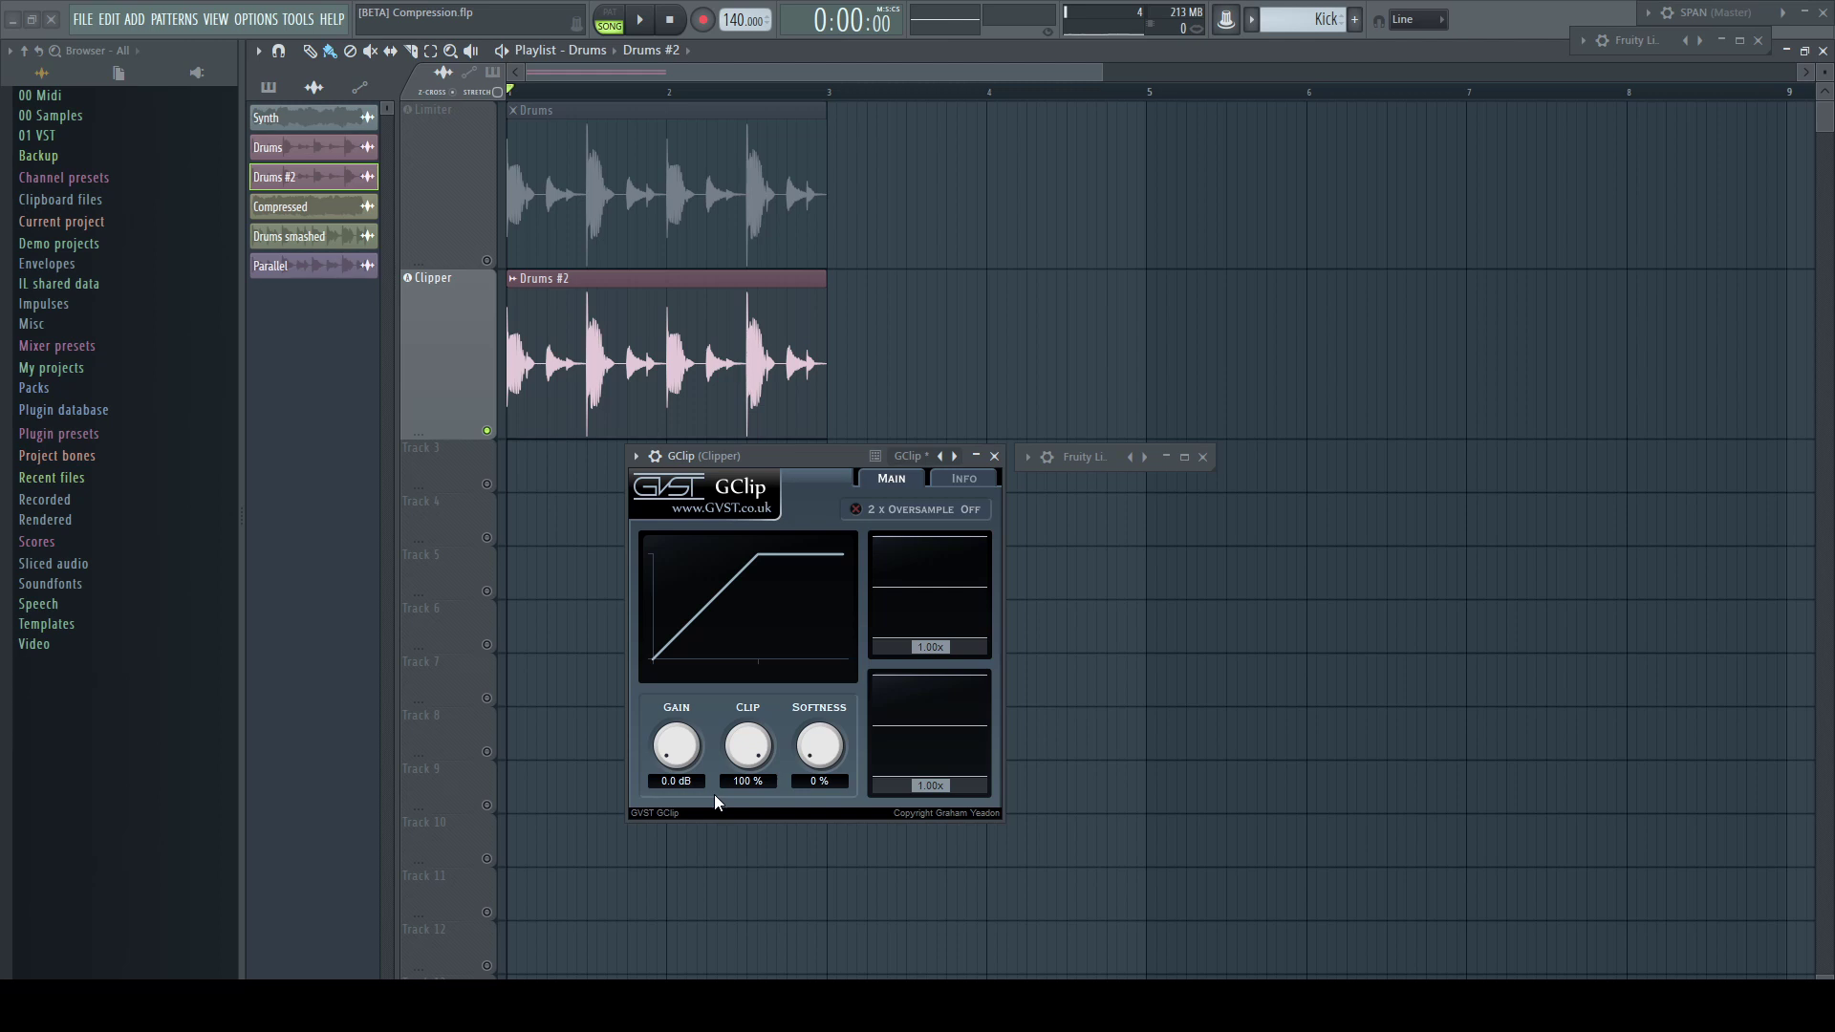
Raise the GClip gain on the Clipper track past 7.8 dB while the second drums clip plays.
key("space")
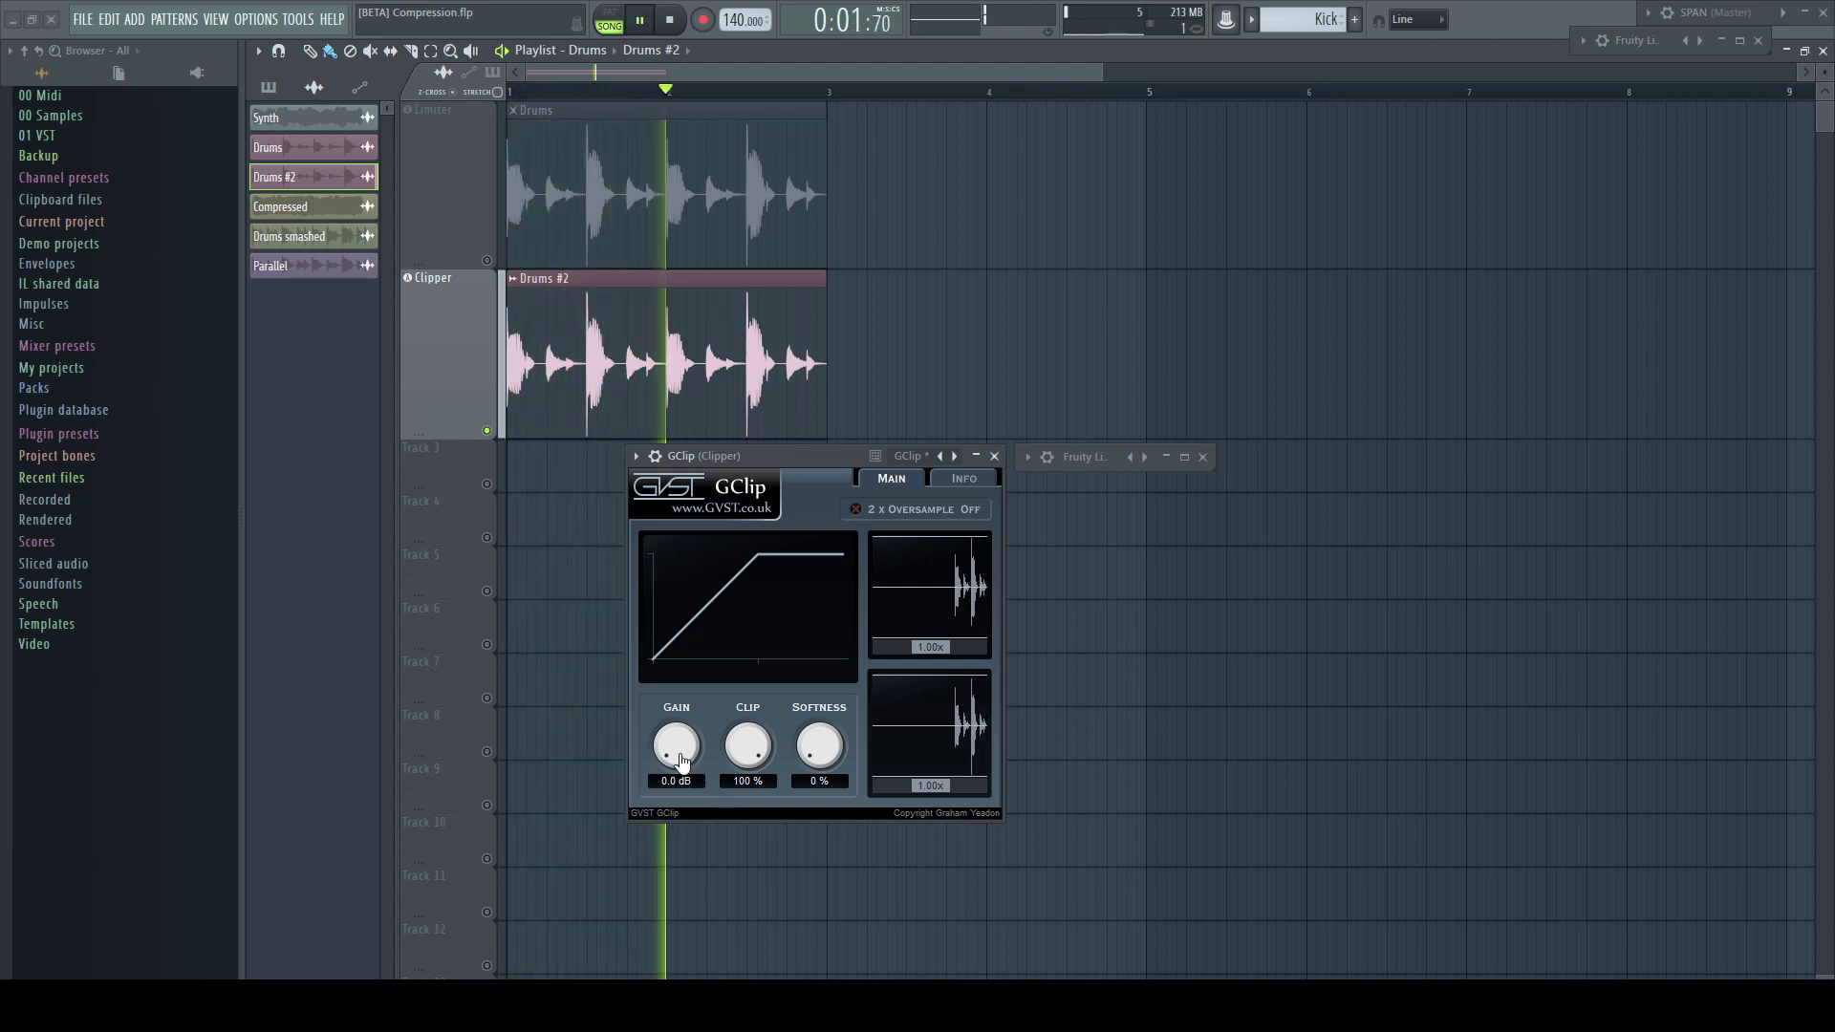
left_click_drag(681, 759, 681, 700)
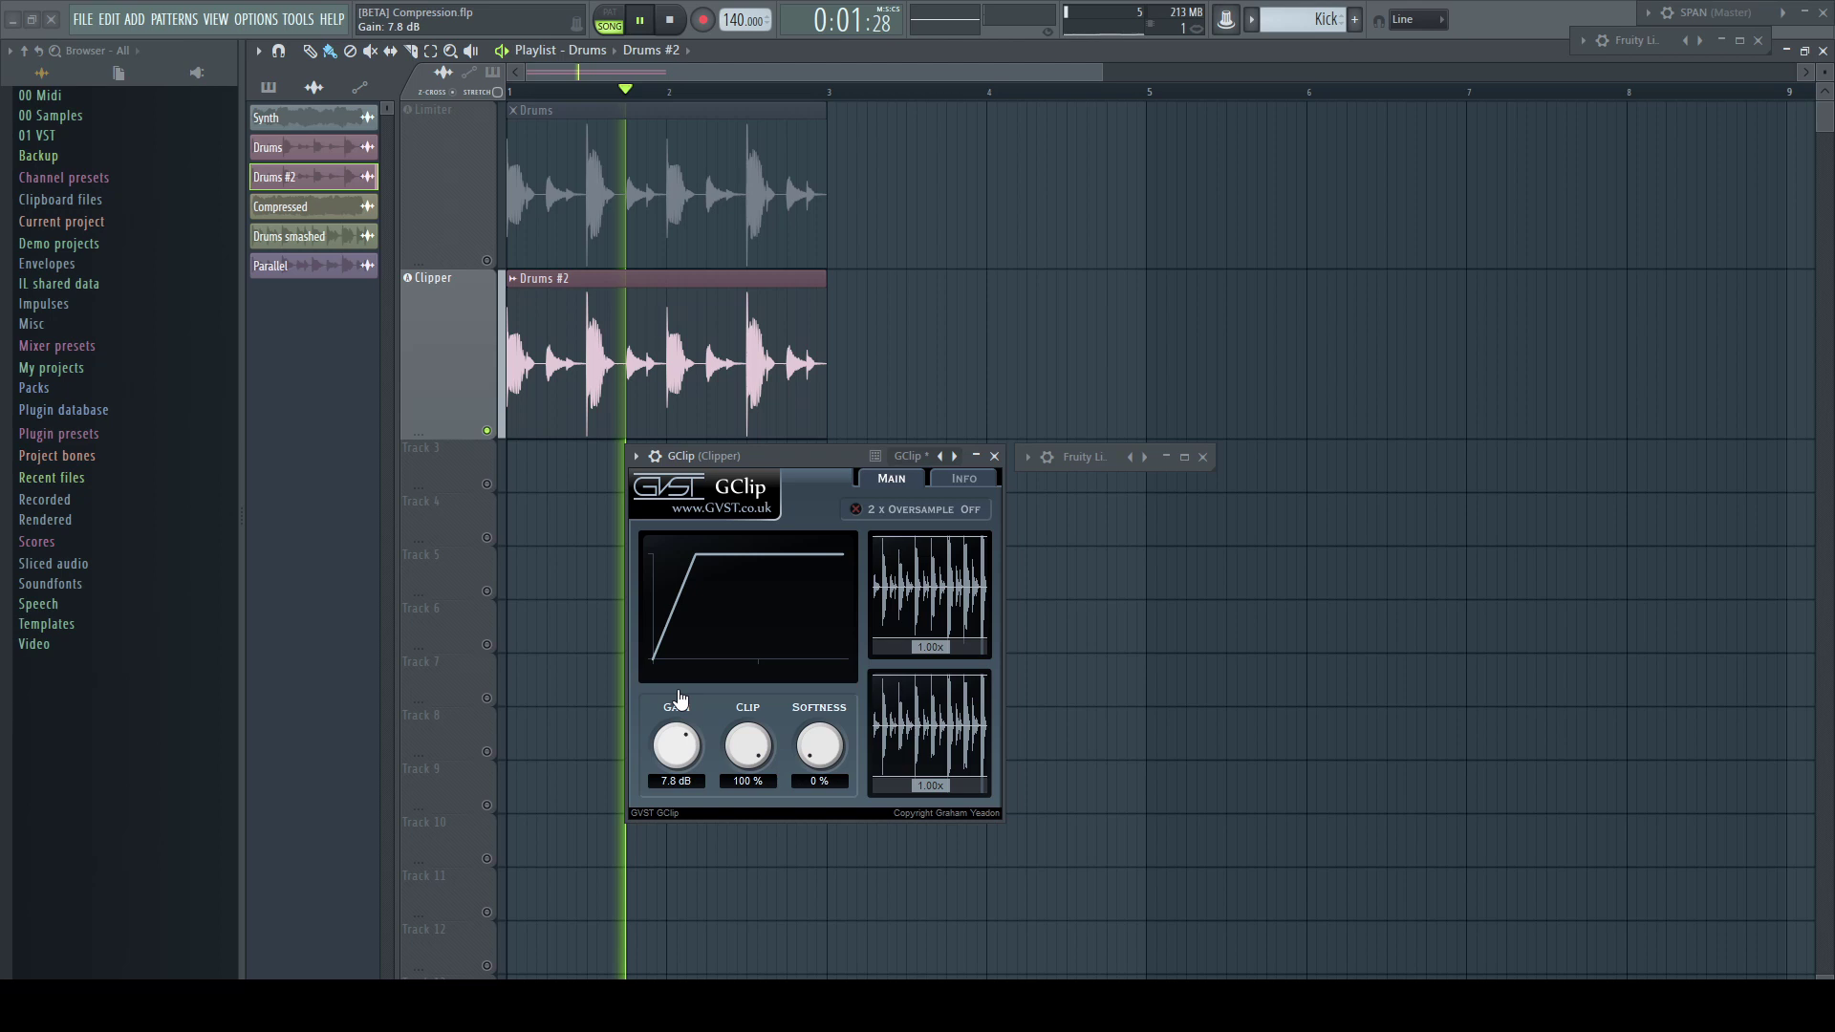
mouse_move(680, 701)
left_mouse_down()
mouse_move(683, 661)
mouse_move(686, 683)
left_mouse_up()
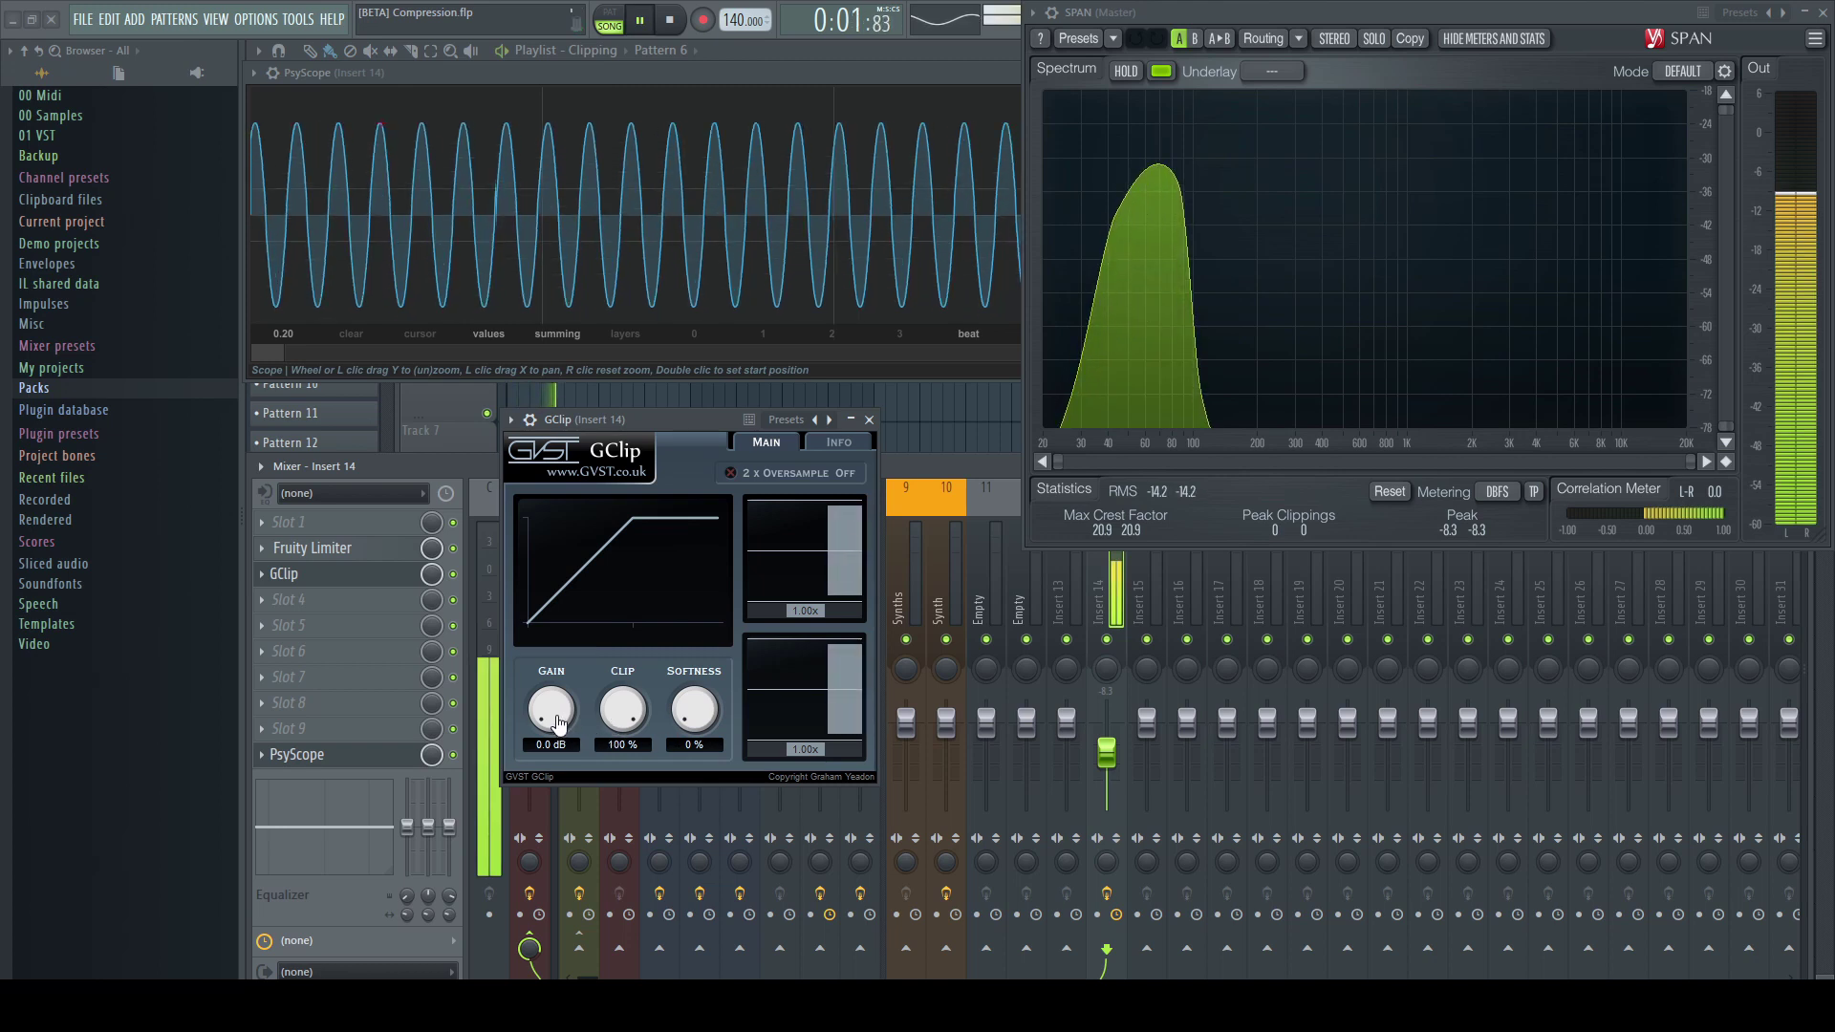
Push the GClip gain on Insert 14 while the sine wave plays, and return it to 0 dB.
mouse_move(564, 731)
left_mouse_down()
mouse_move(565, 609)
mouse_move(571, 716)
left_mouse_up()
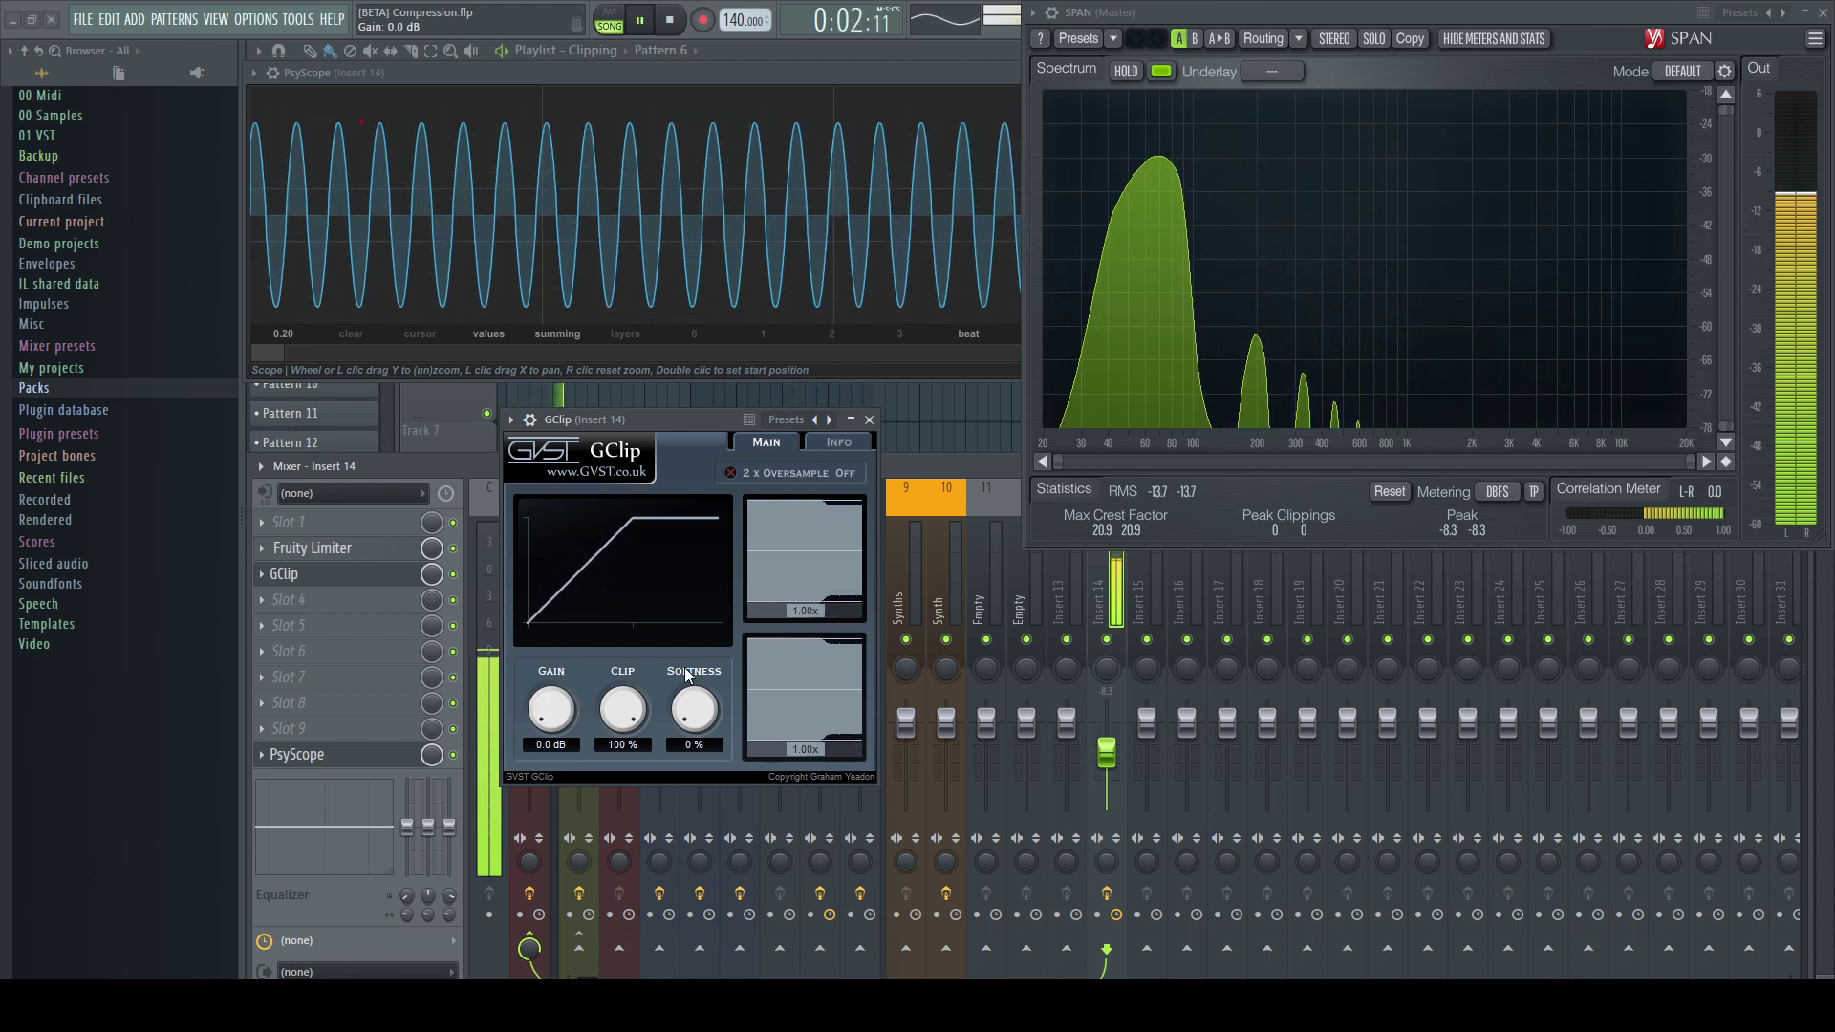